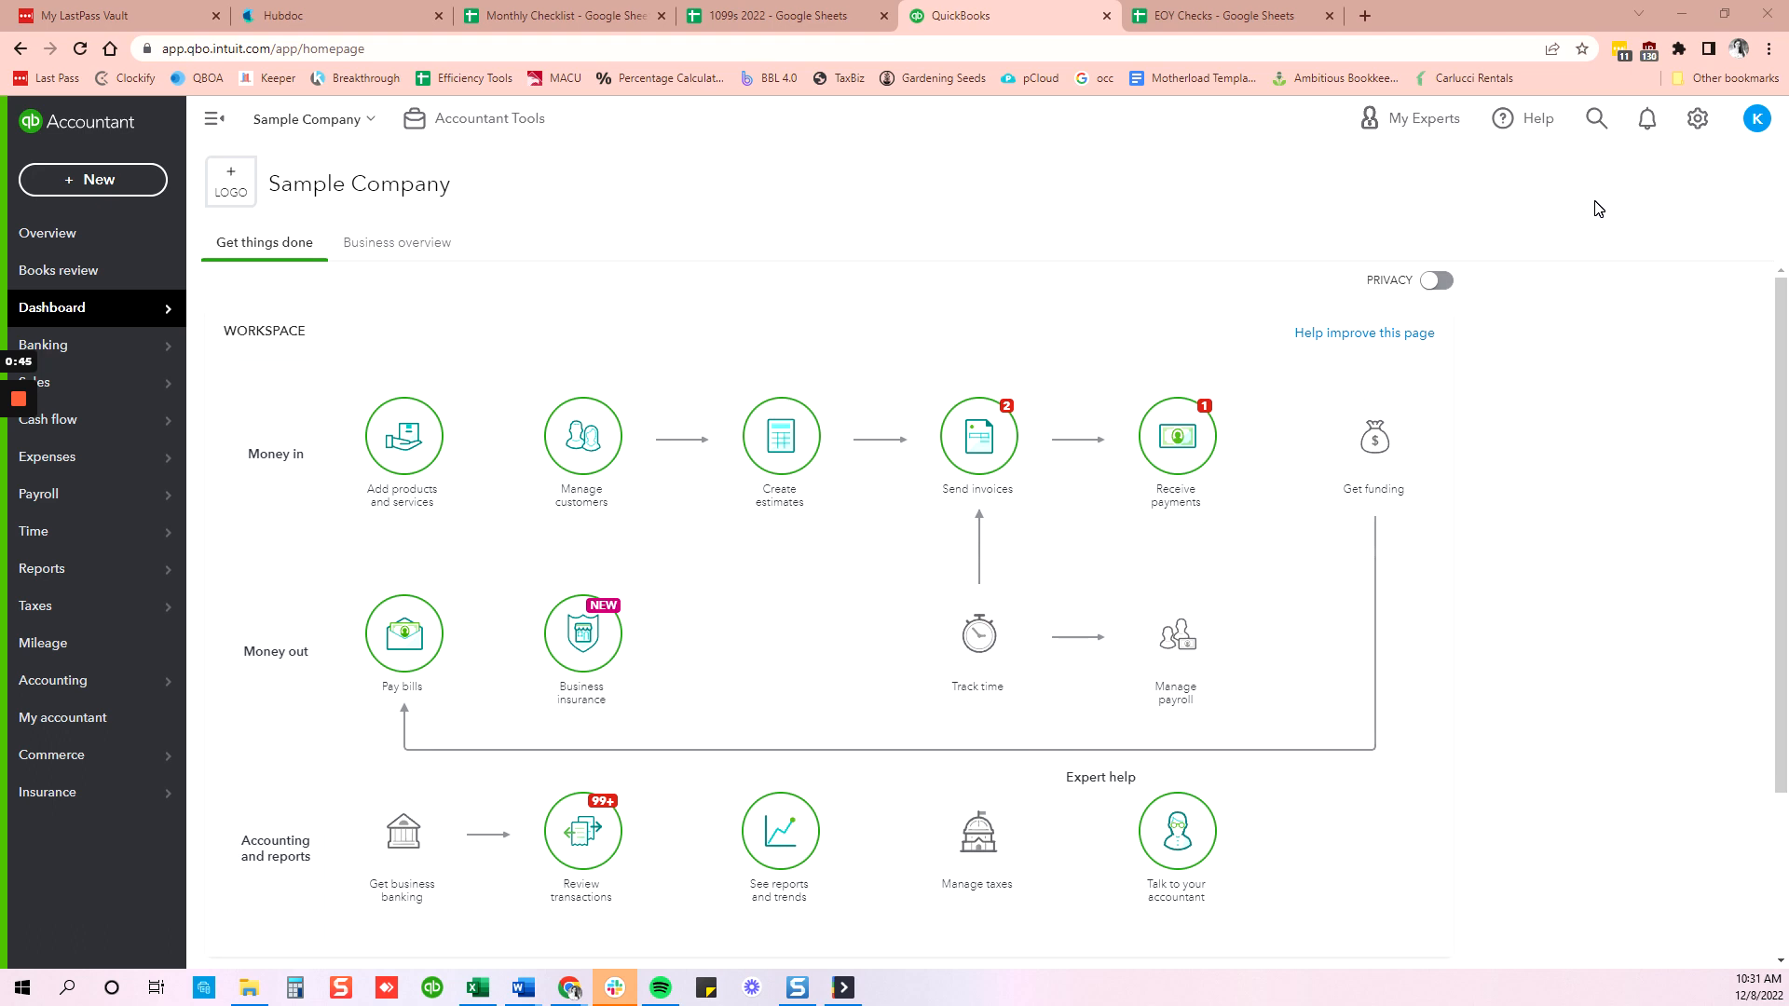
Review the company's Sales settings down to the Progress Invoicing option, dismissing the company profile prompt, and close the settings
left_click(1697, 119)
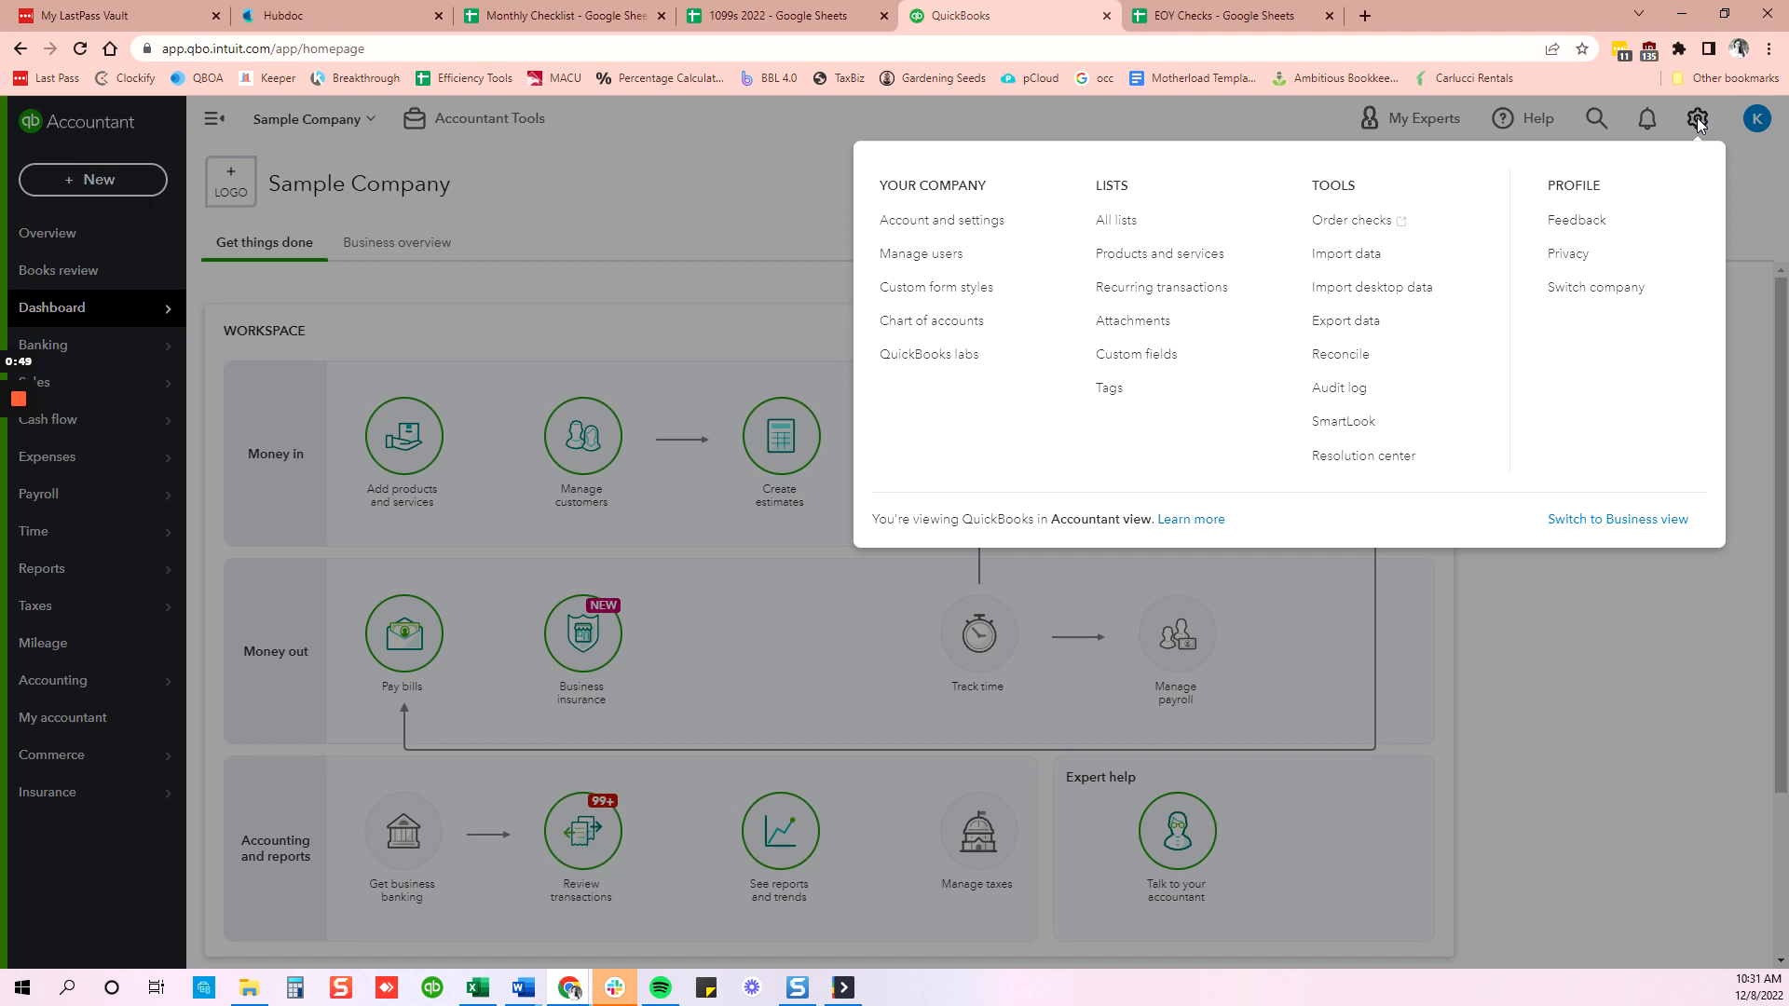
left_click(934, 222)
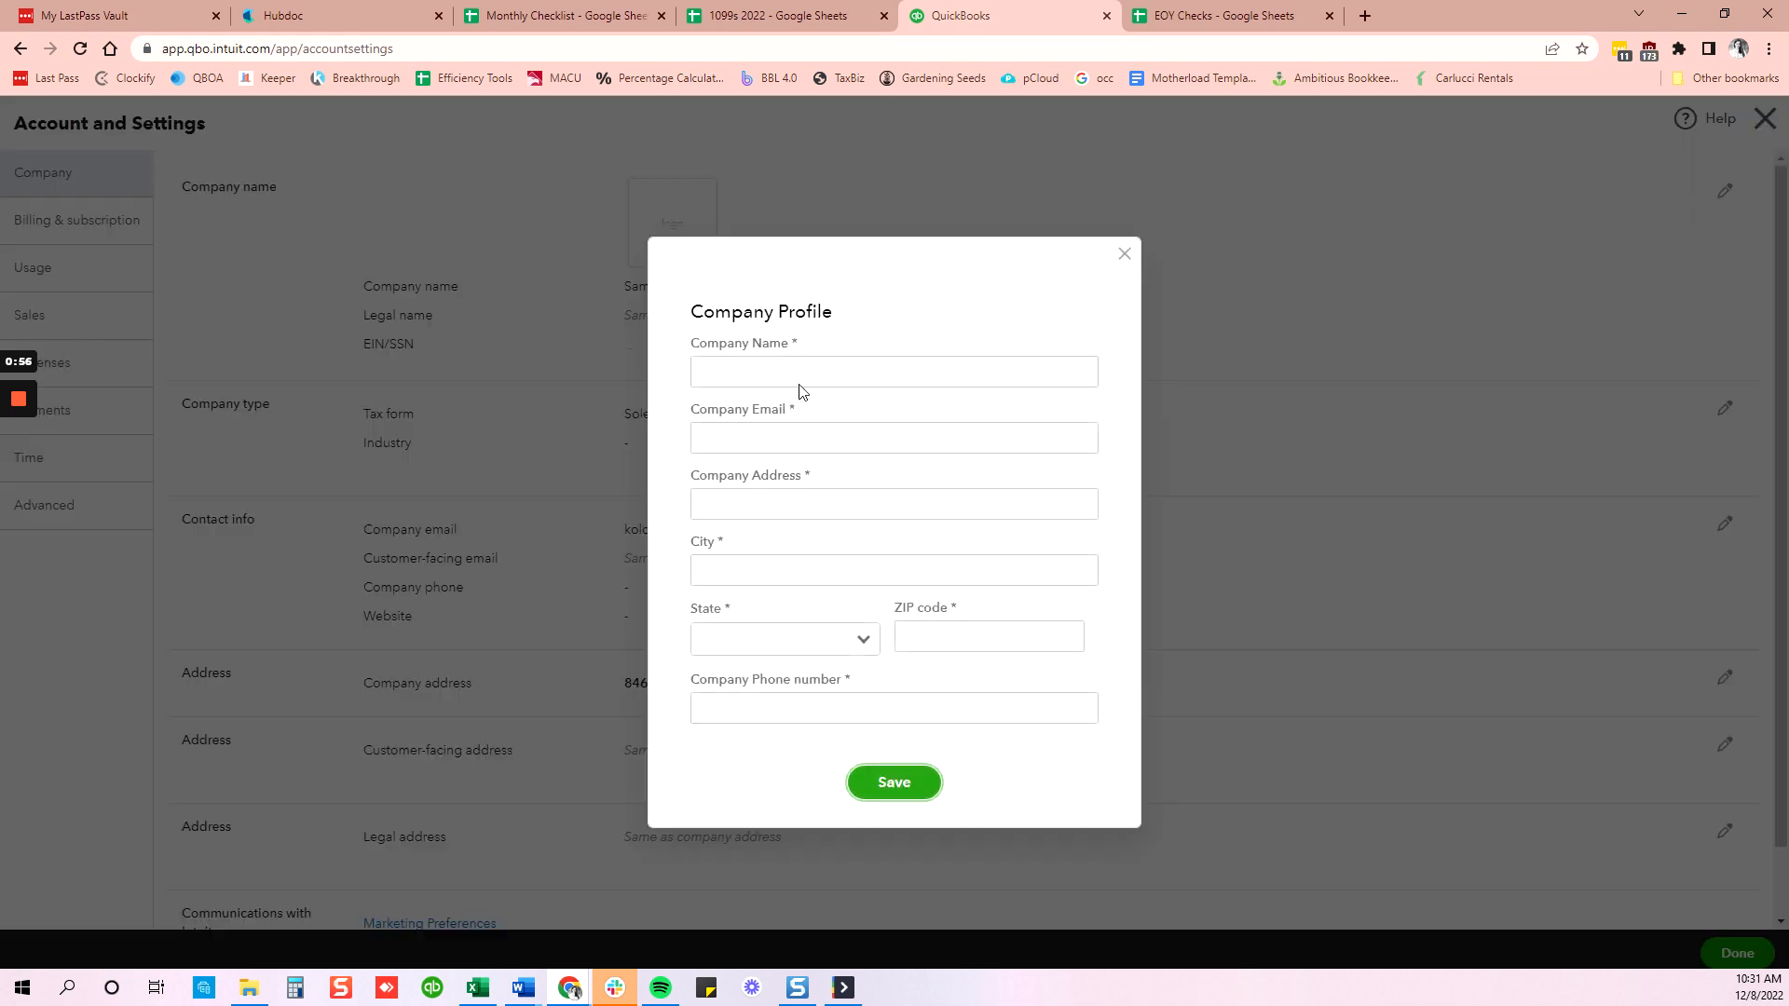
left_click(1122, 258)
left_click(97, 332)
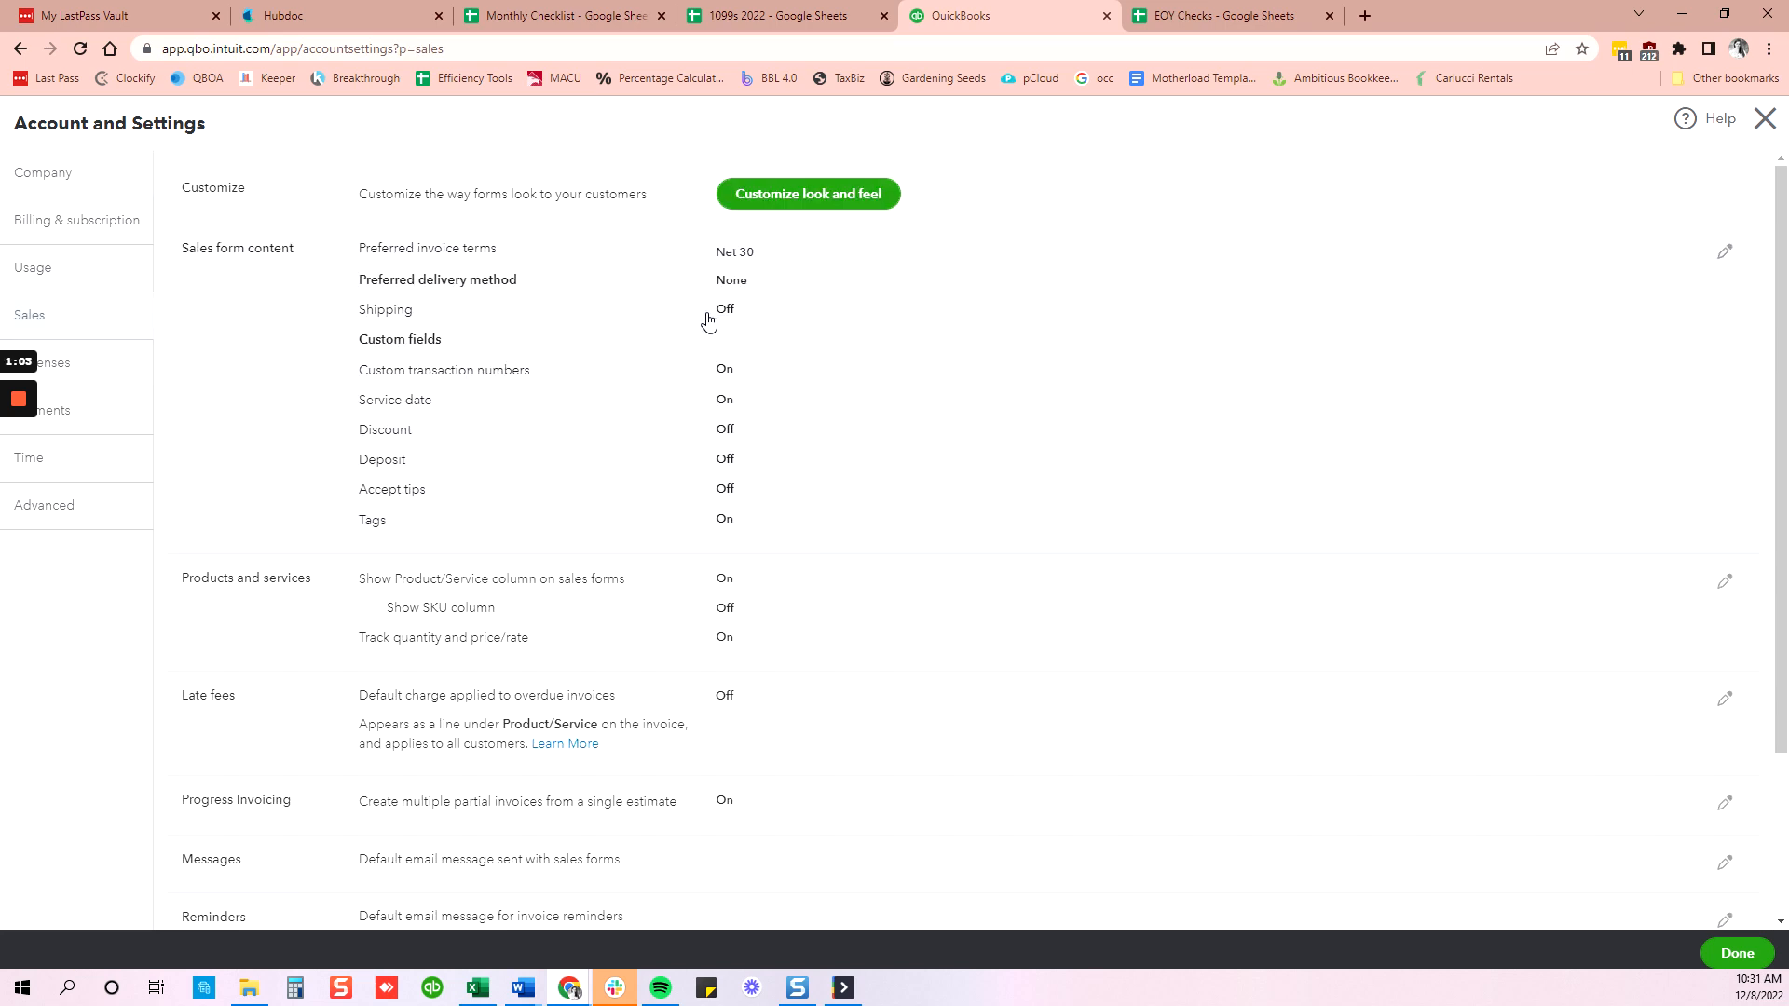
scroll(705, 424, "down", 2)
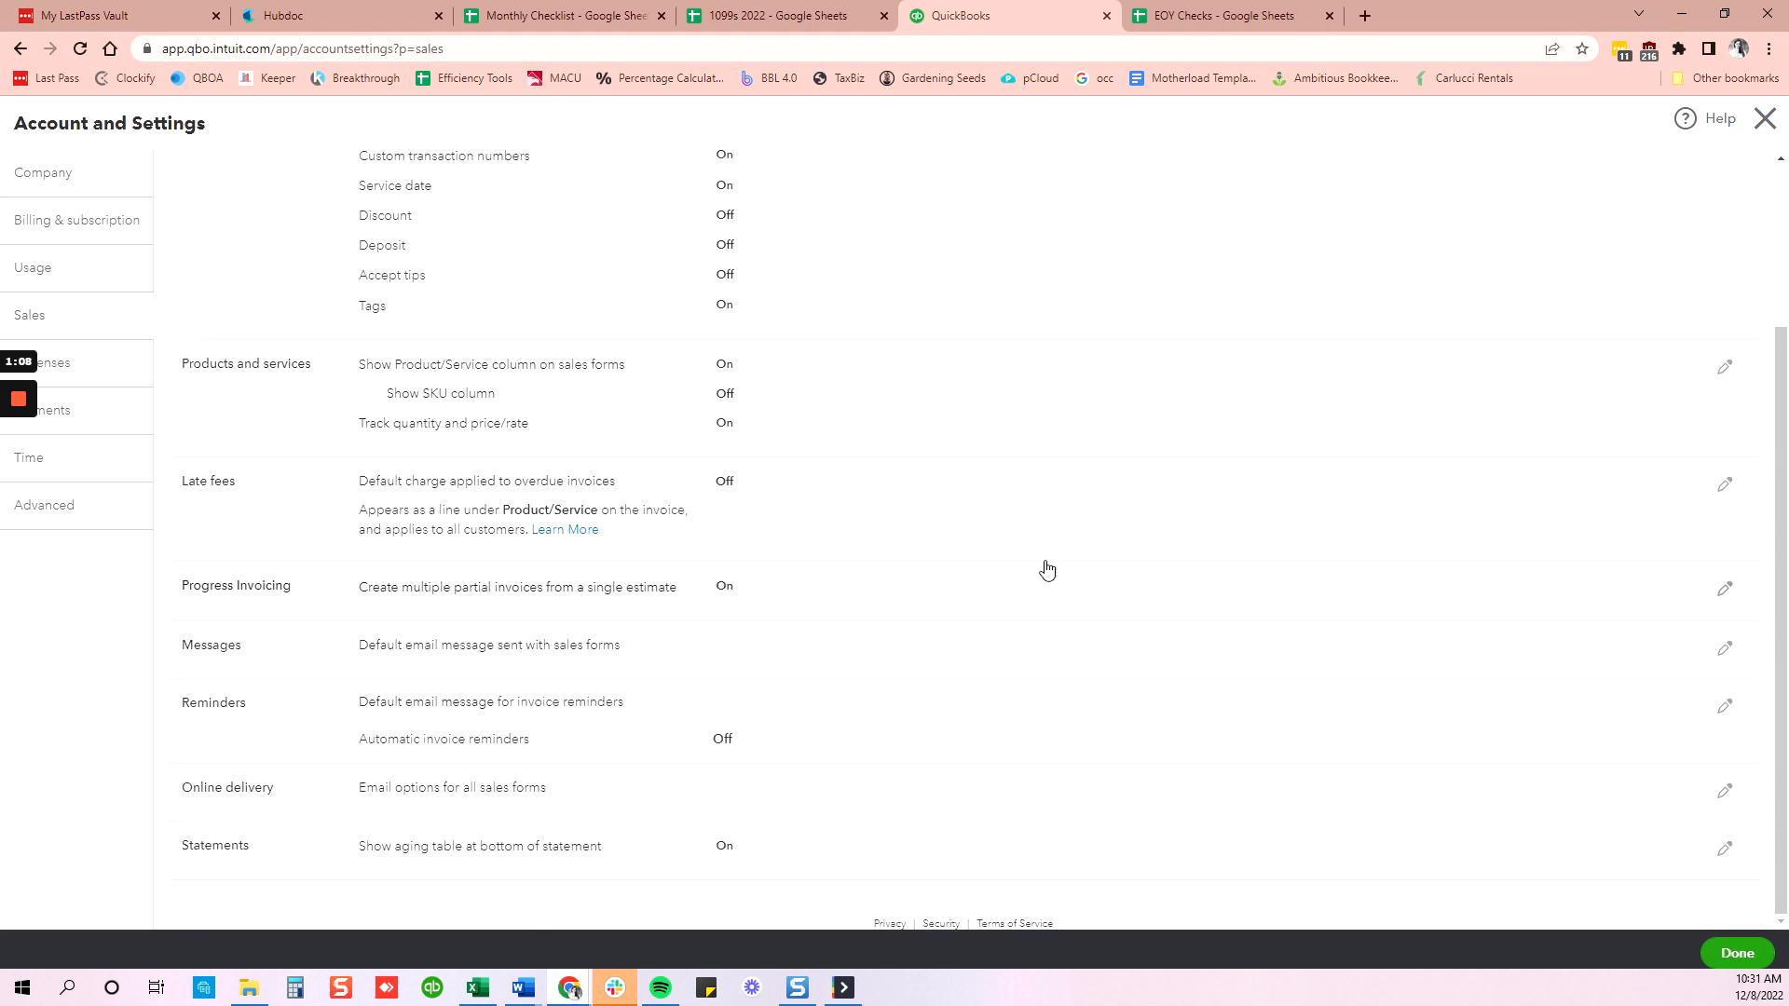
left_click(1763, 119)
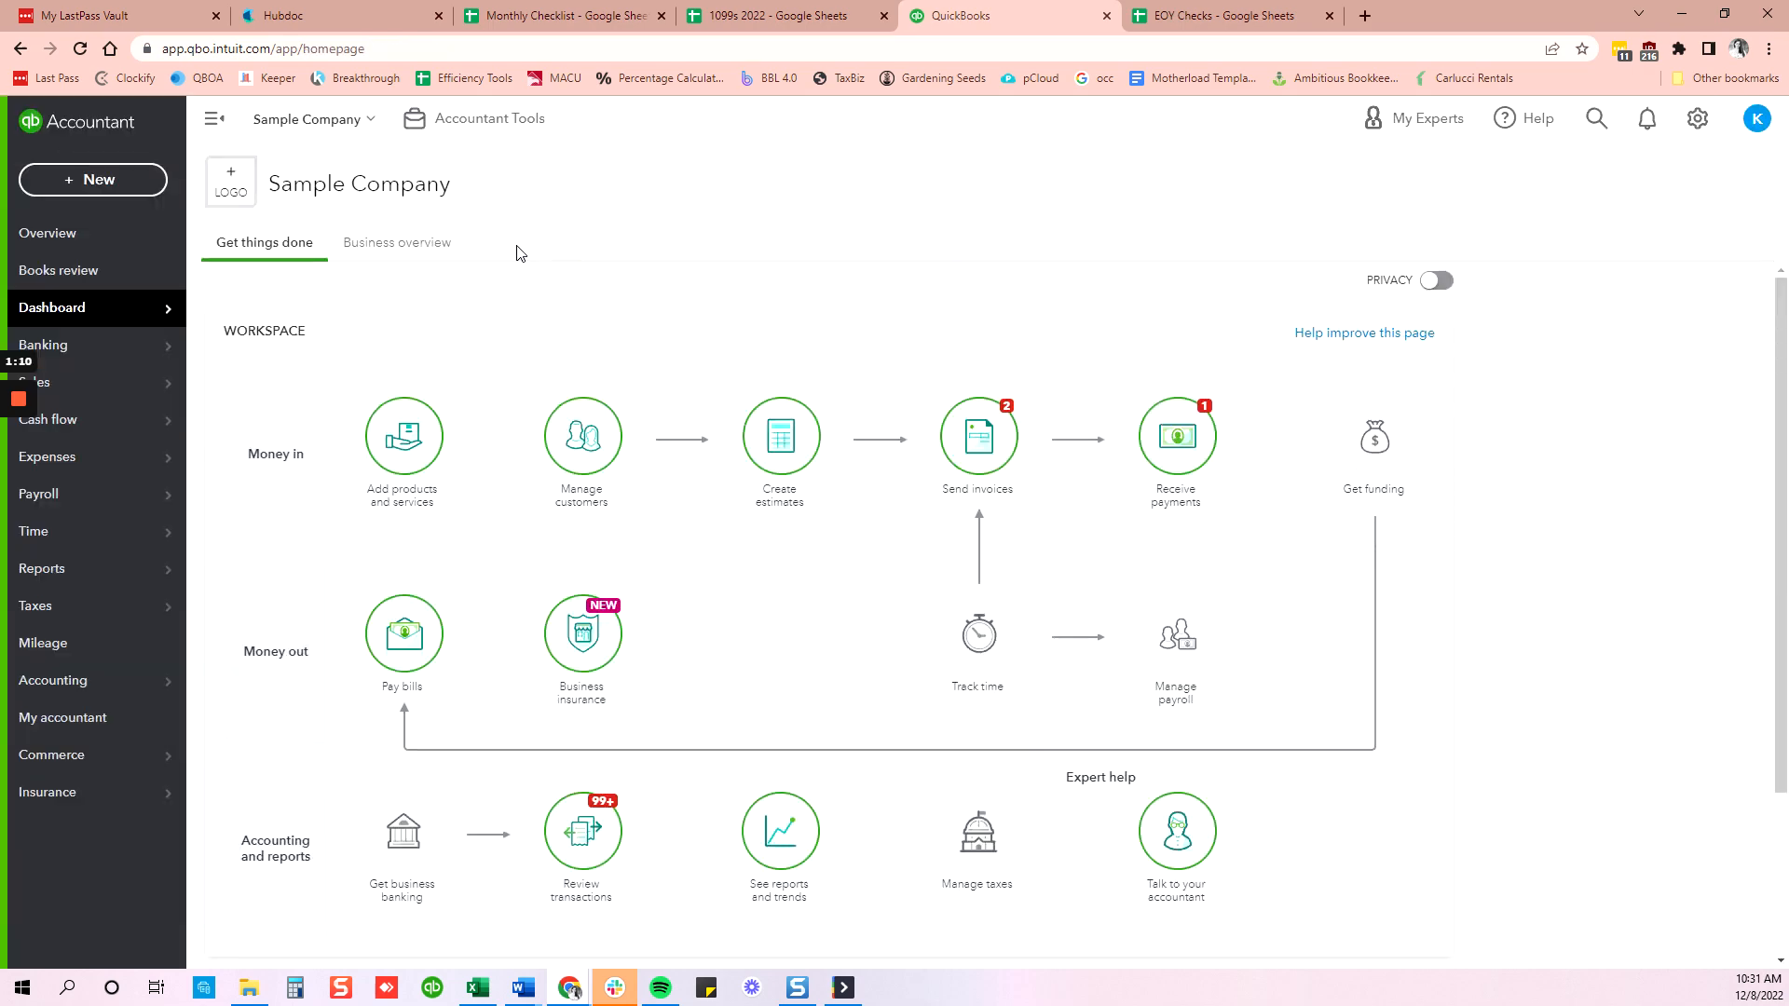
Create a new estimate for the second sub-customer listed under Chick Fil A
left_click(108, 186)
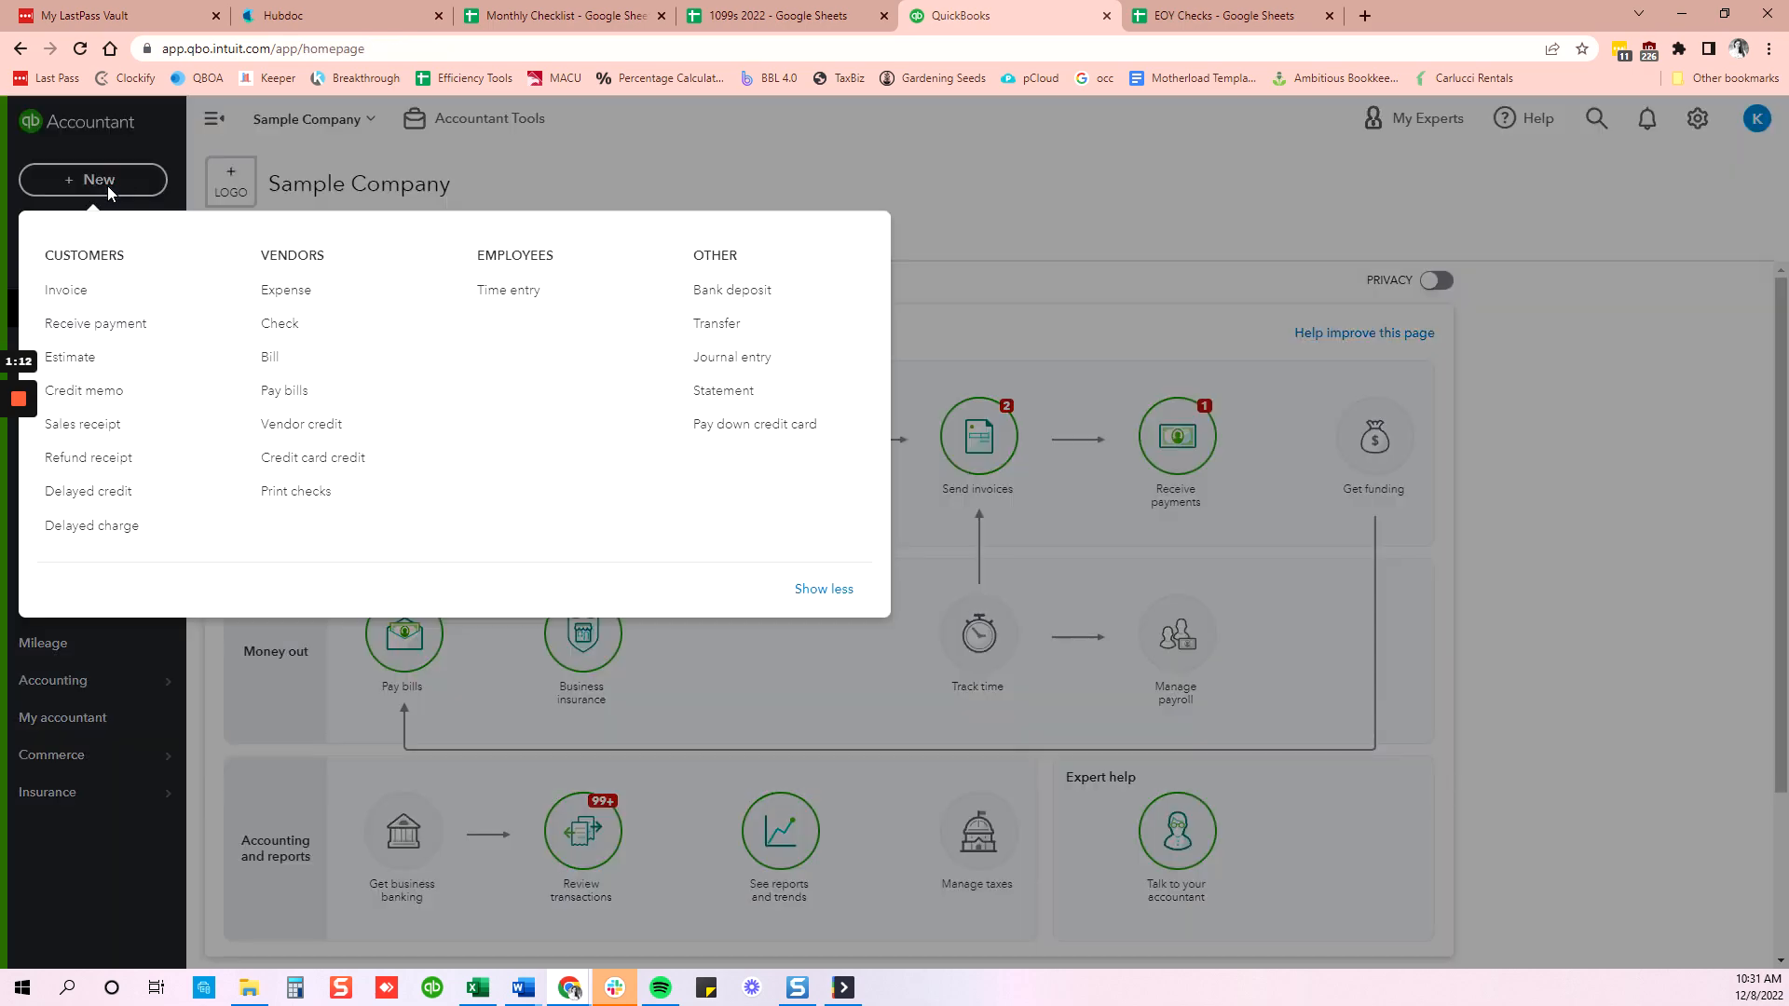
left_click(89, 359)
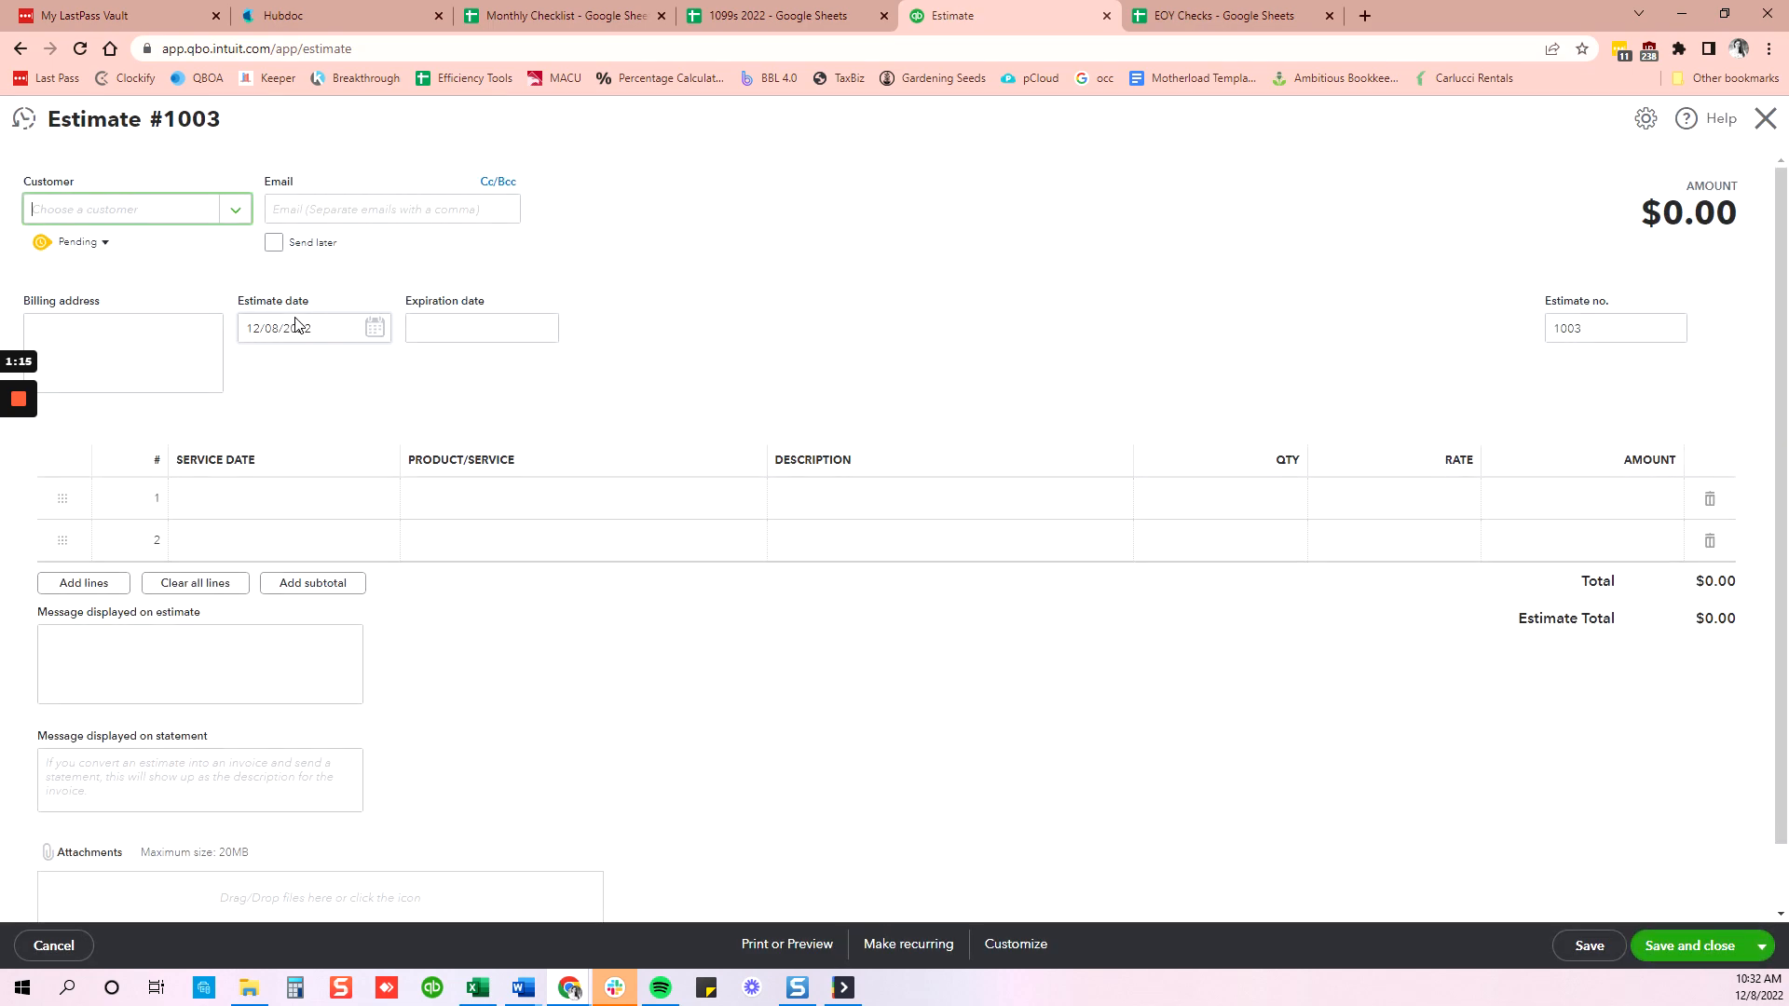
left_click(152, 222)
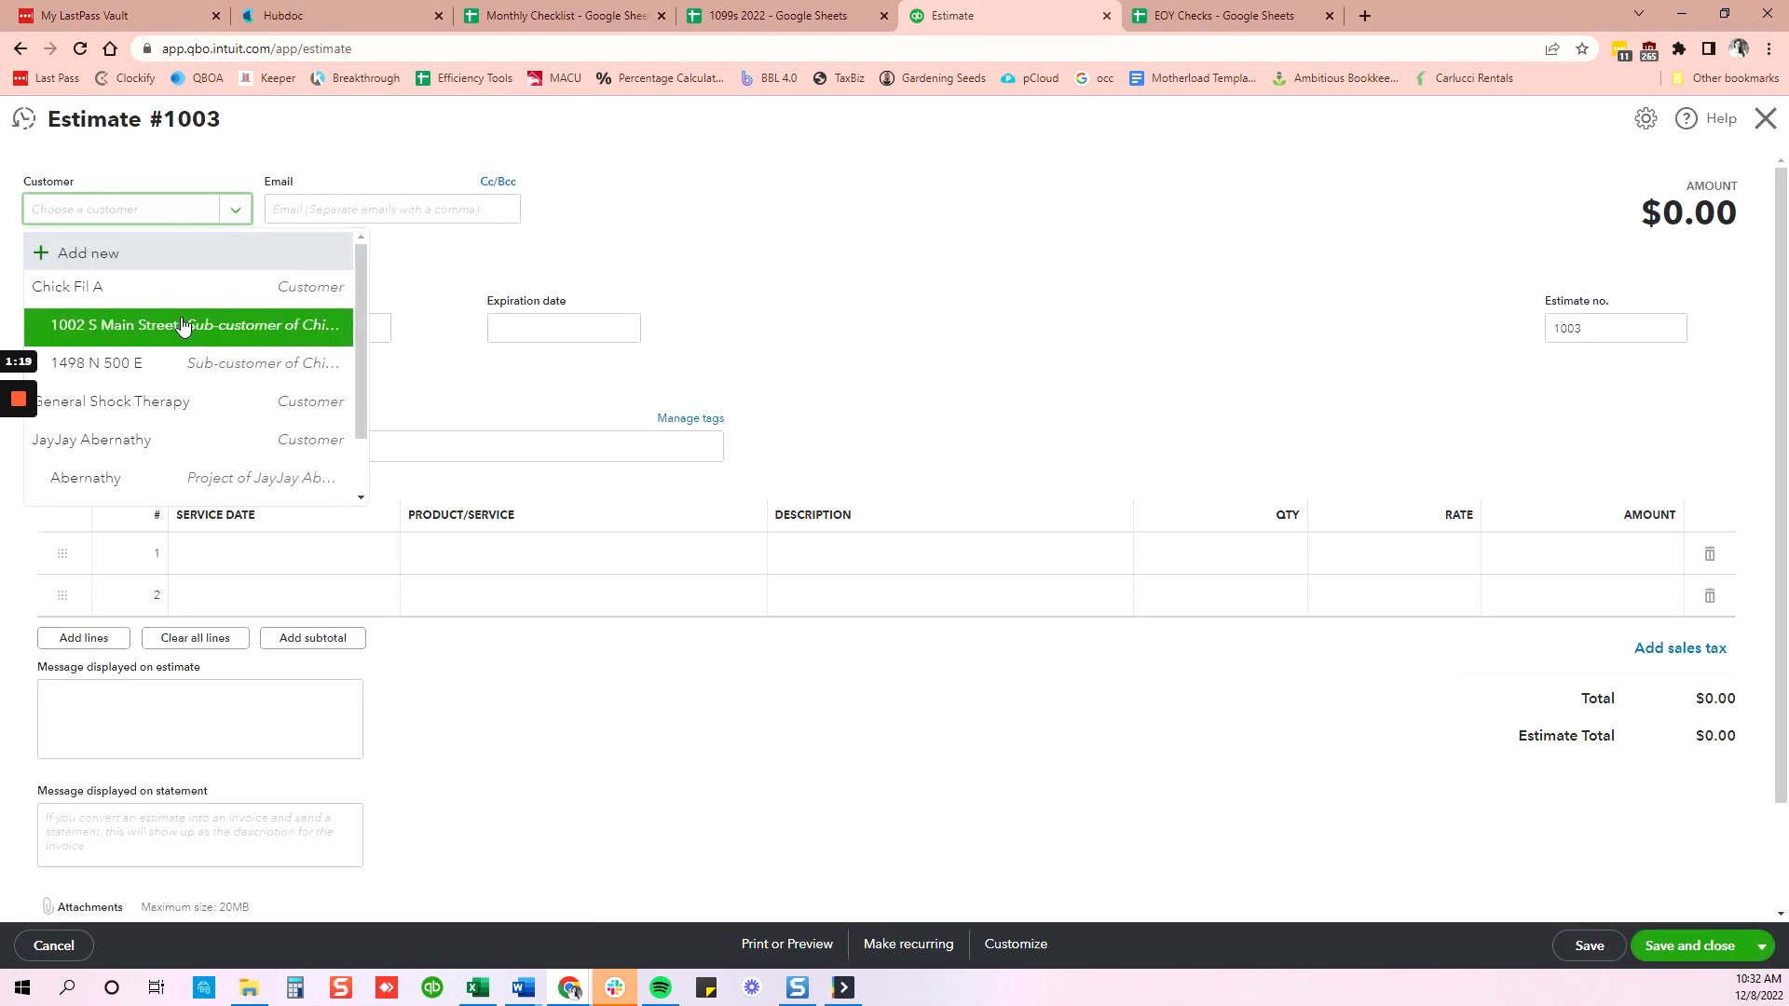
left_click(191, 366)
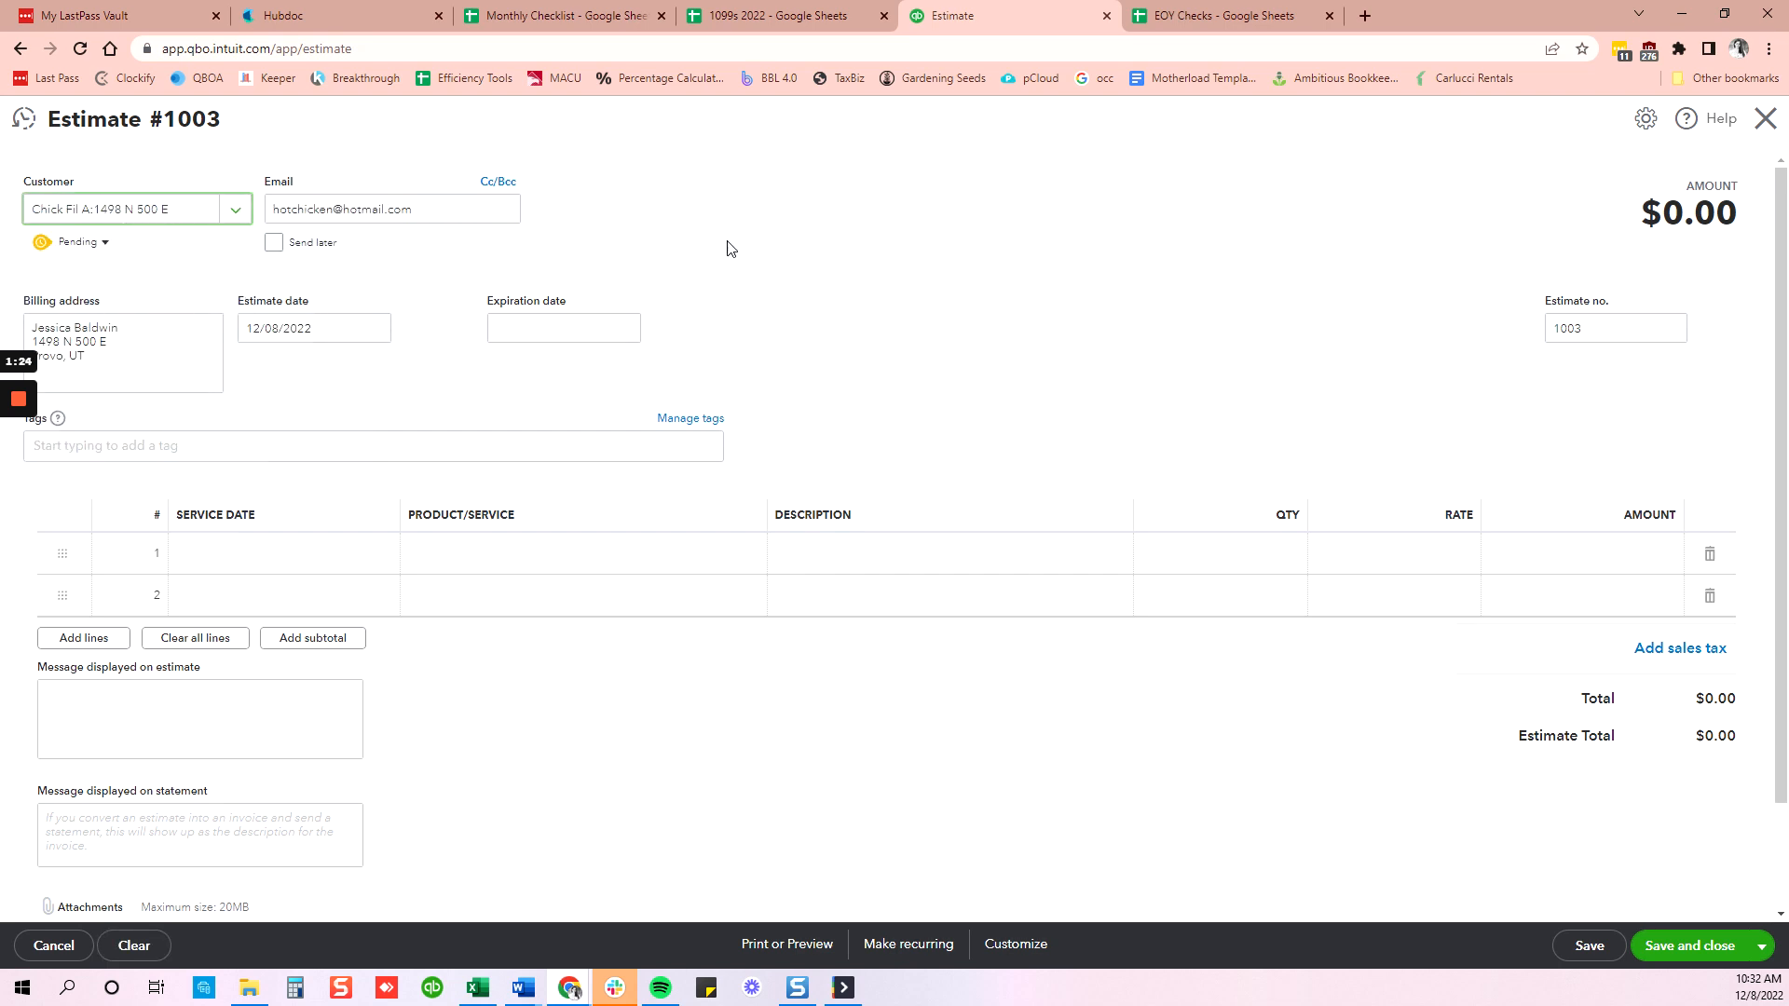
left_click(773, 233)
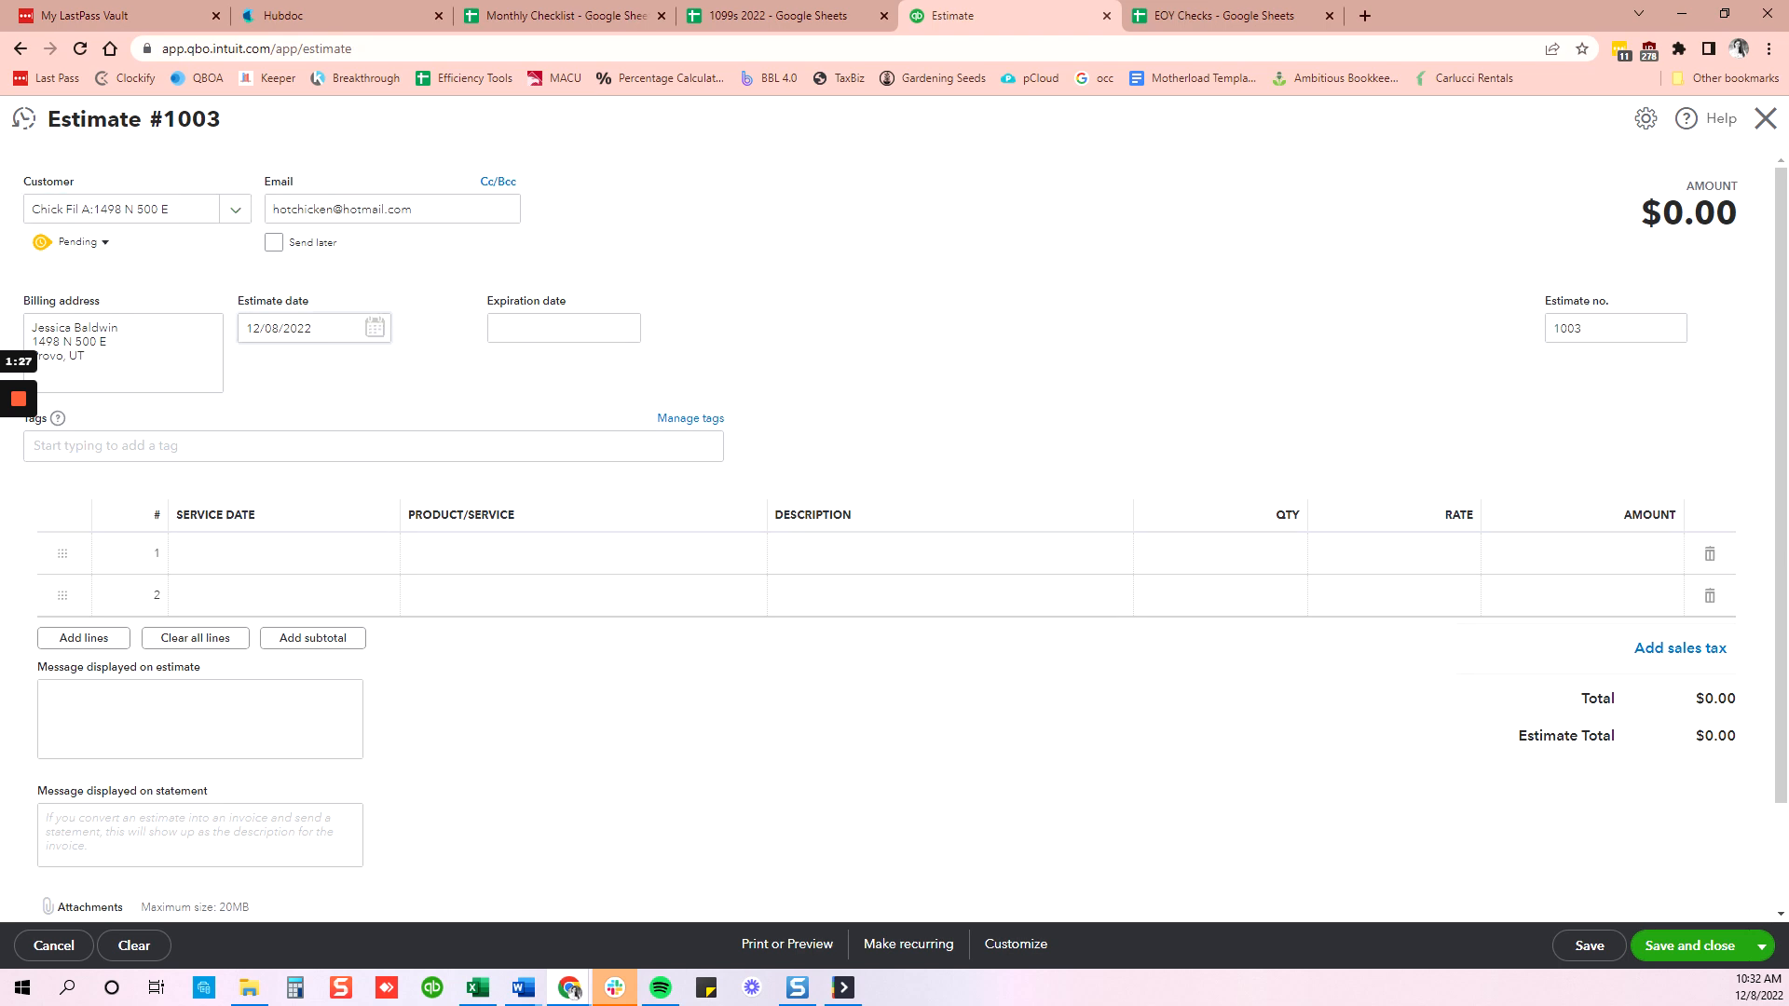
Add Misc Services on the first line of the estimate and Misc Products on the second line
left_click(445, 560)
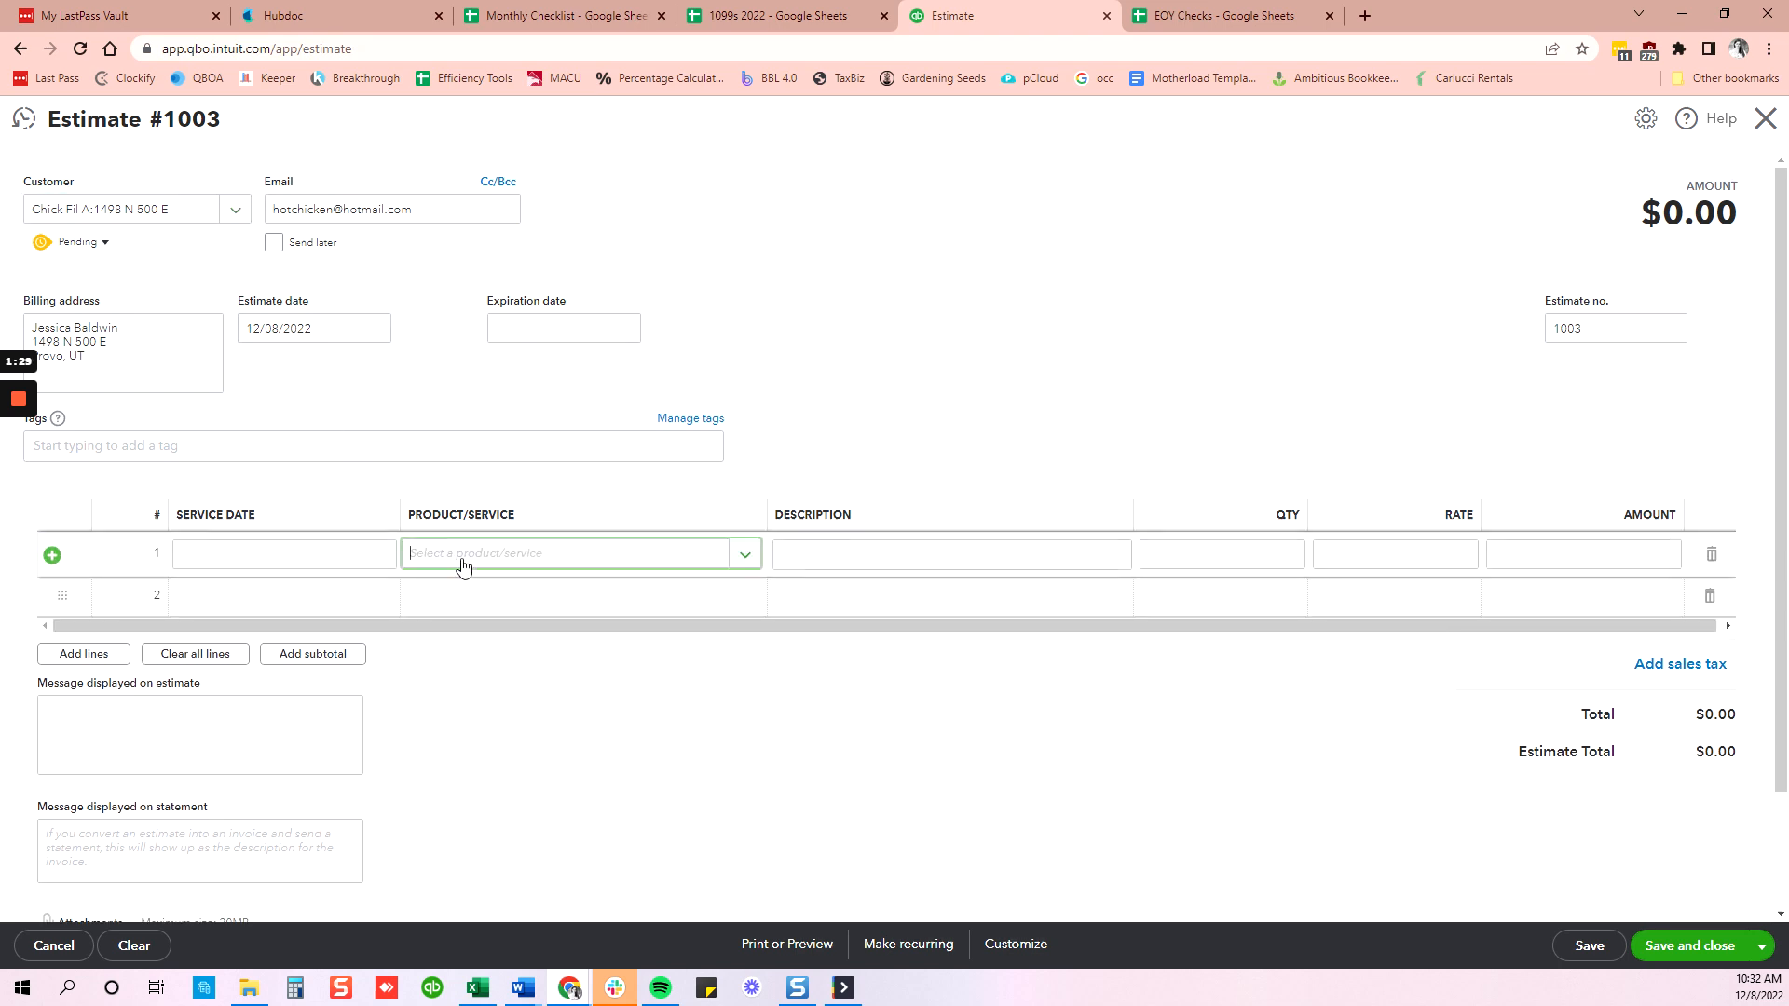
type("misc")
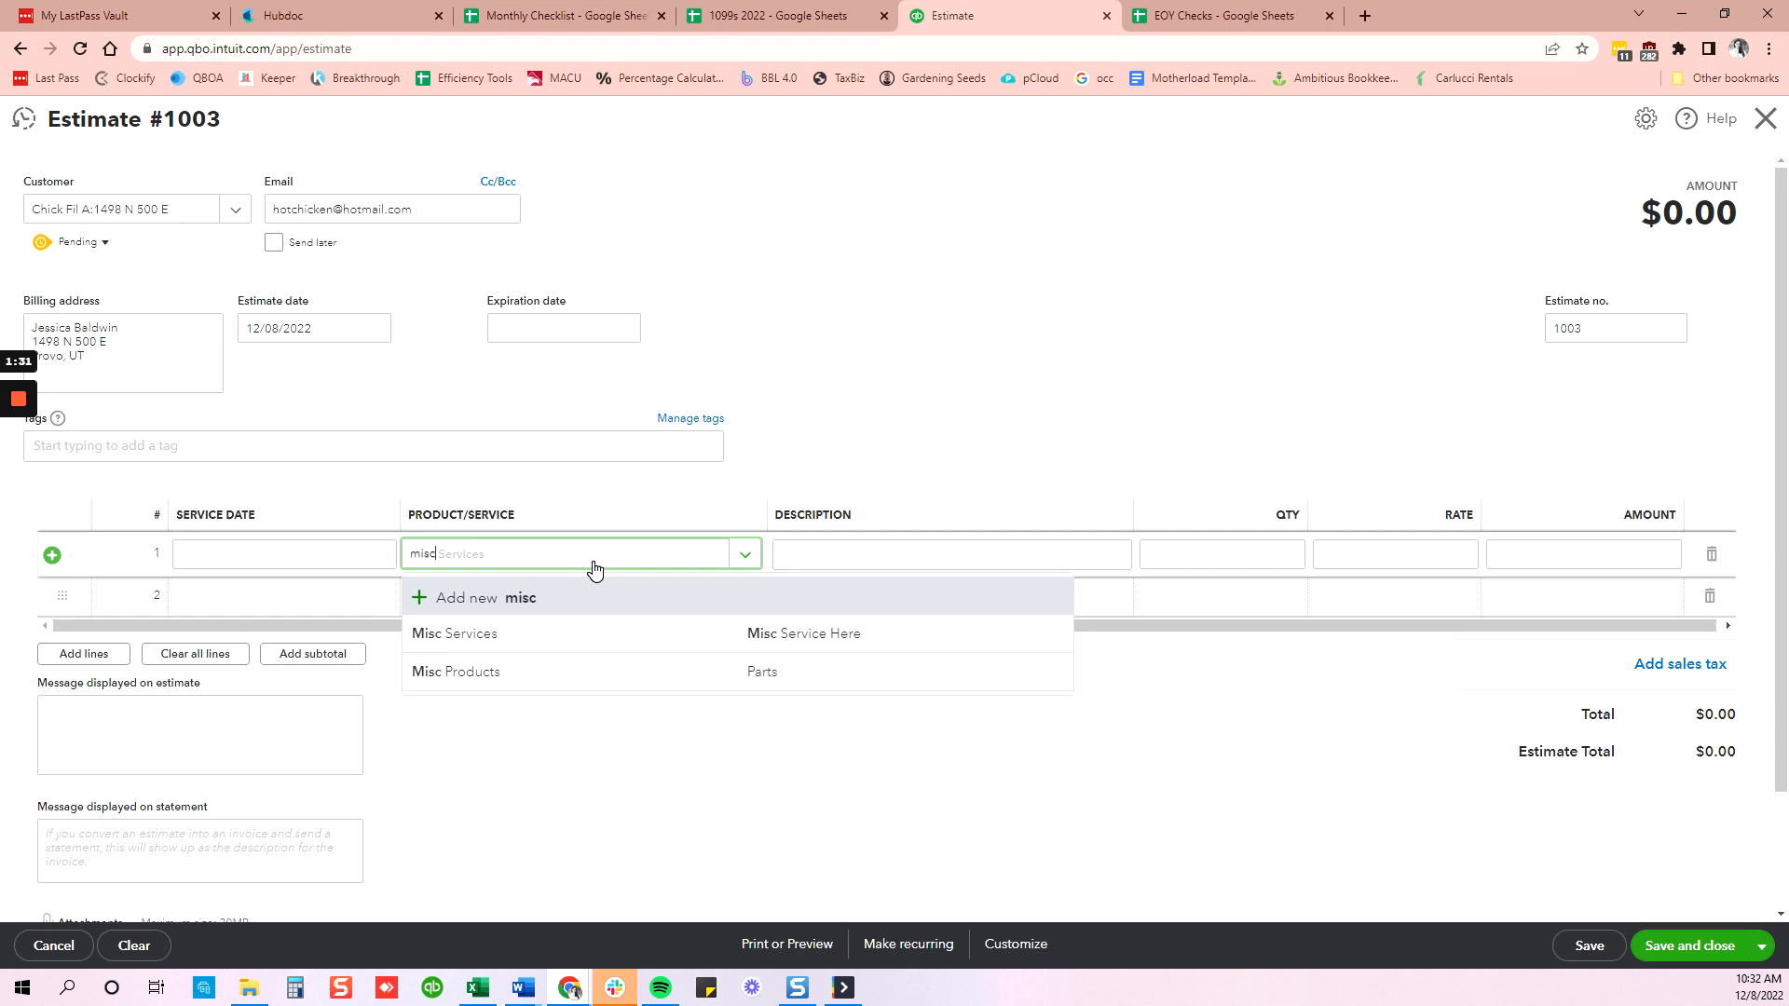
left_click(475, 634)
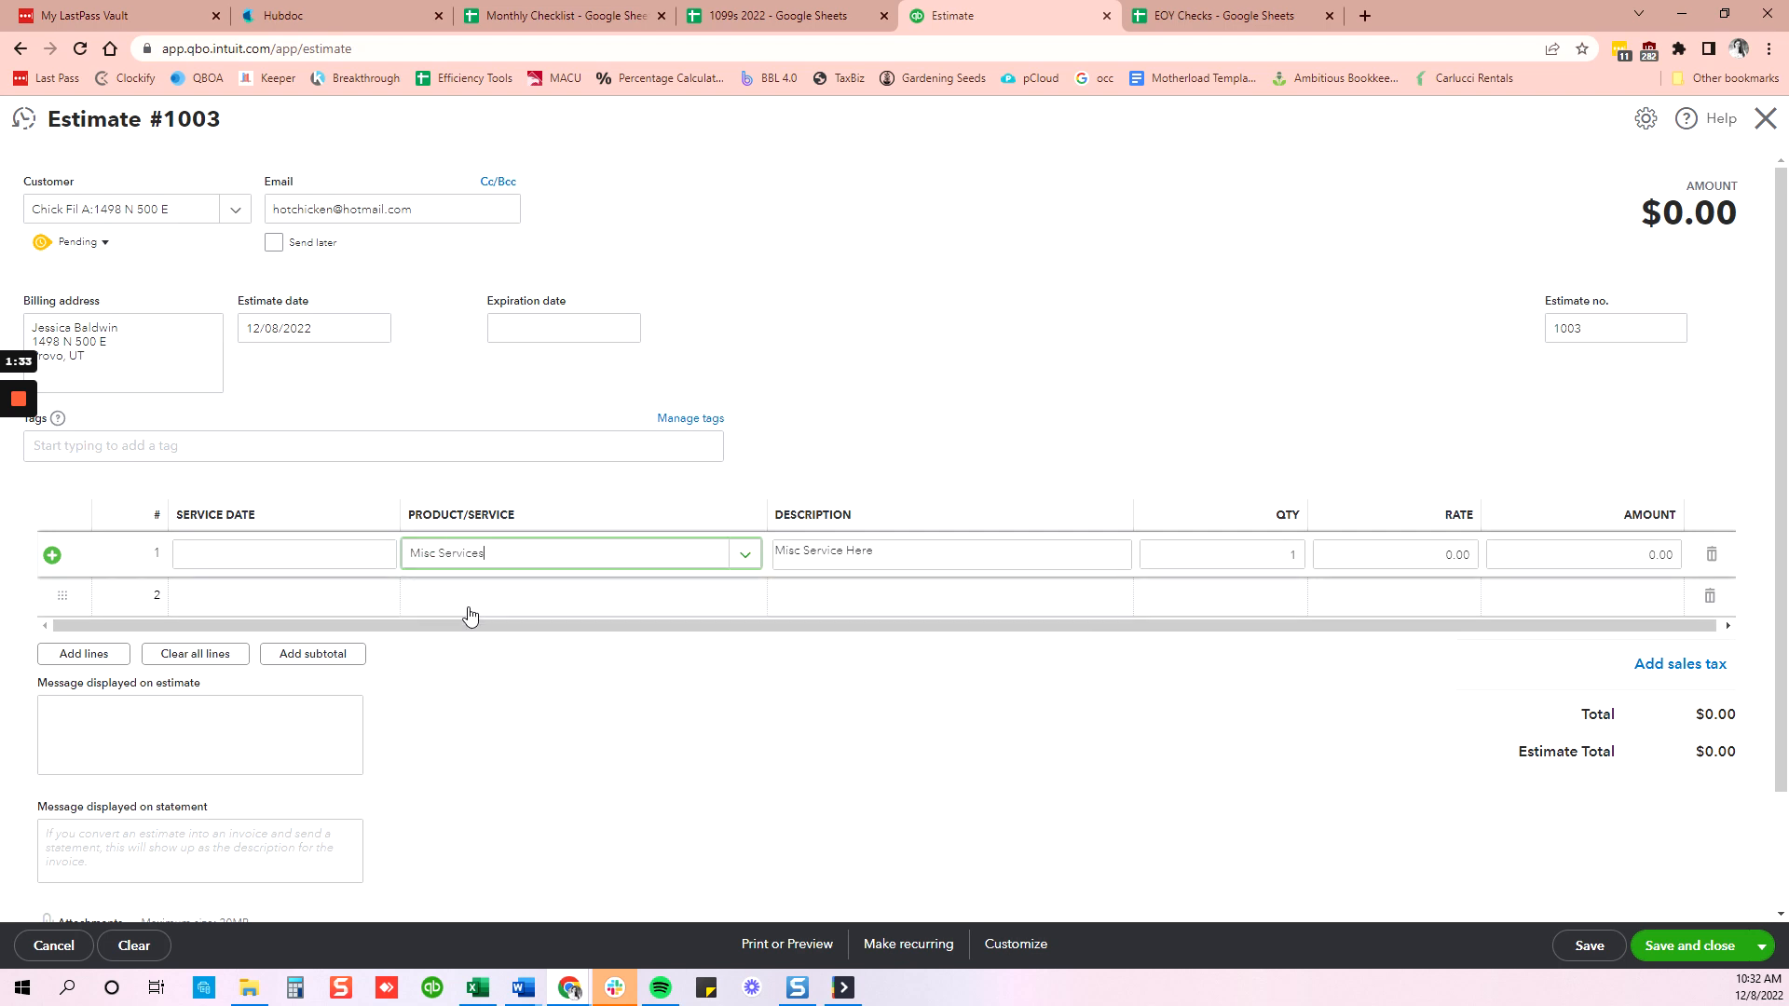
left_click(473, 601)
type("misc")
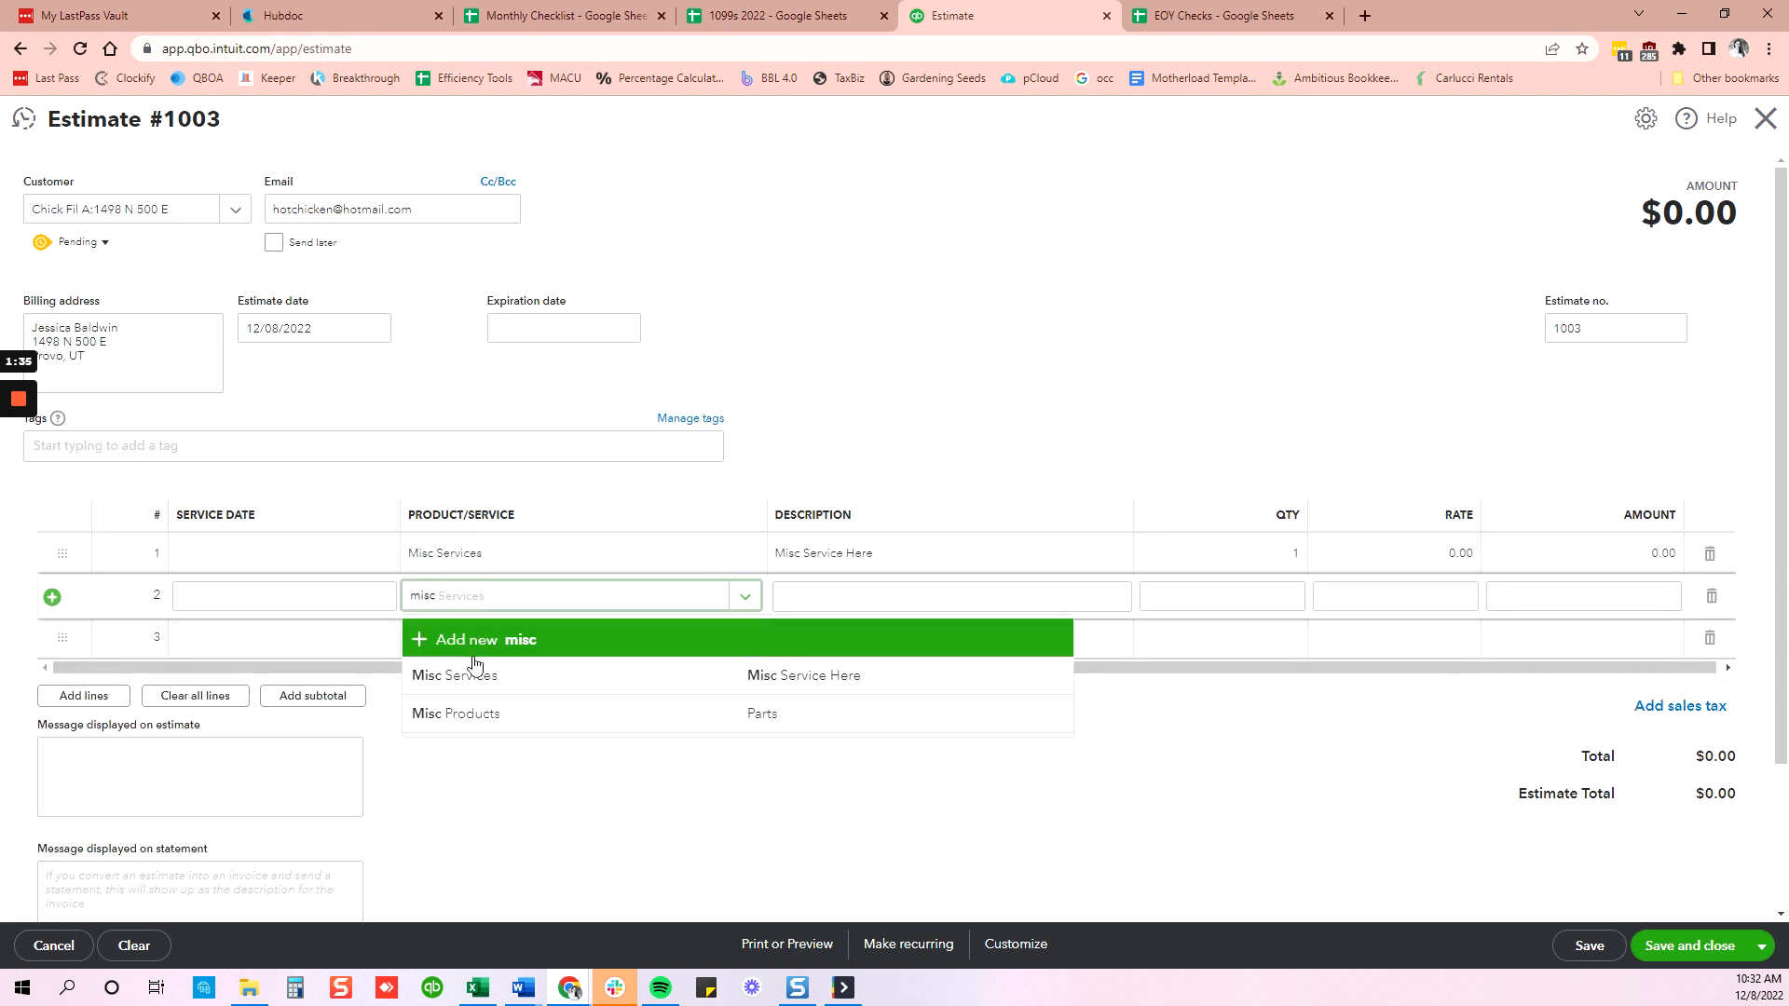
left_click(484, 710)
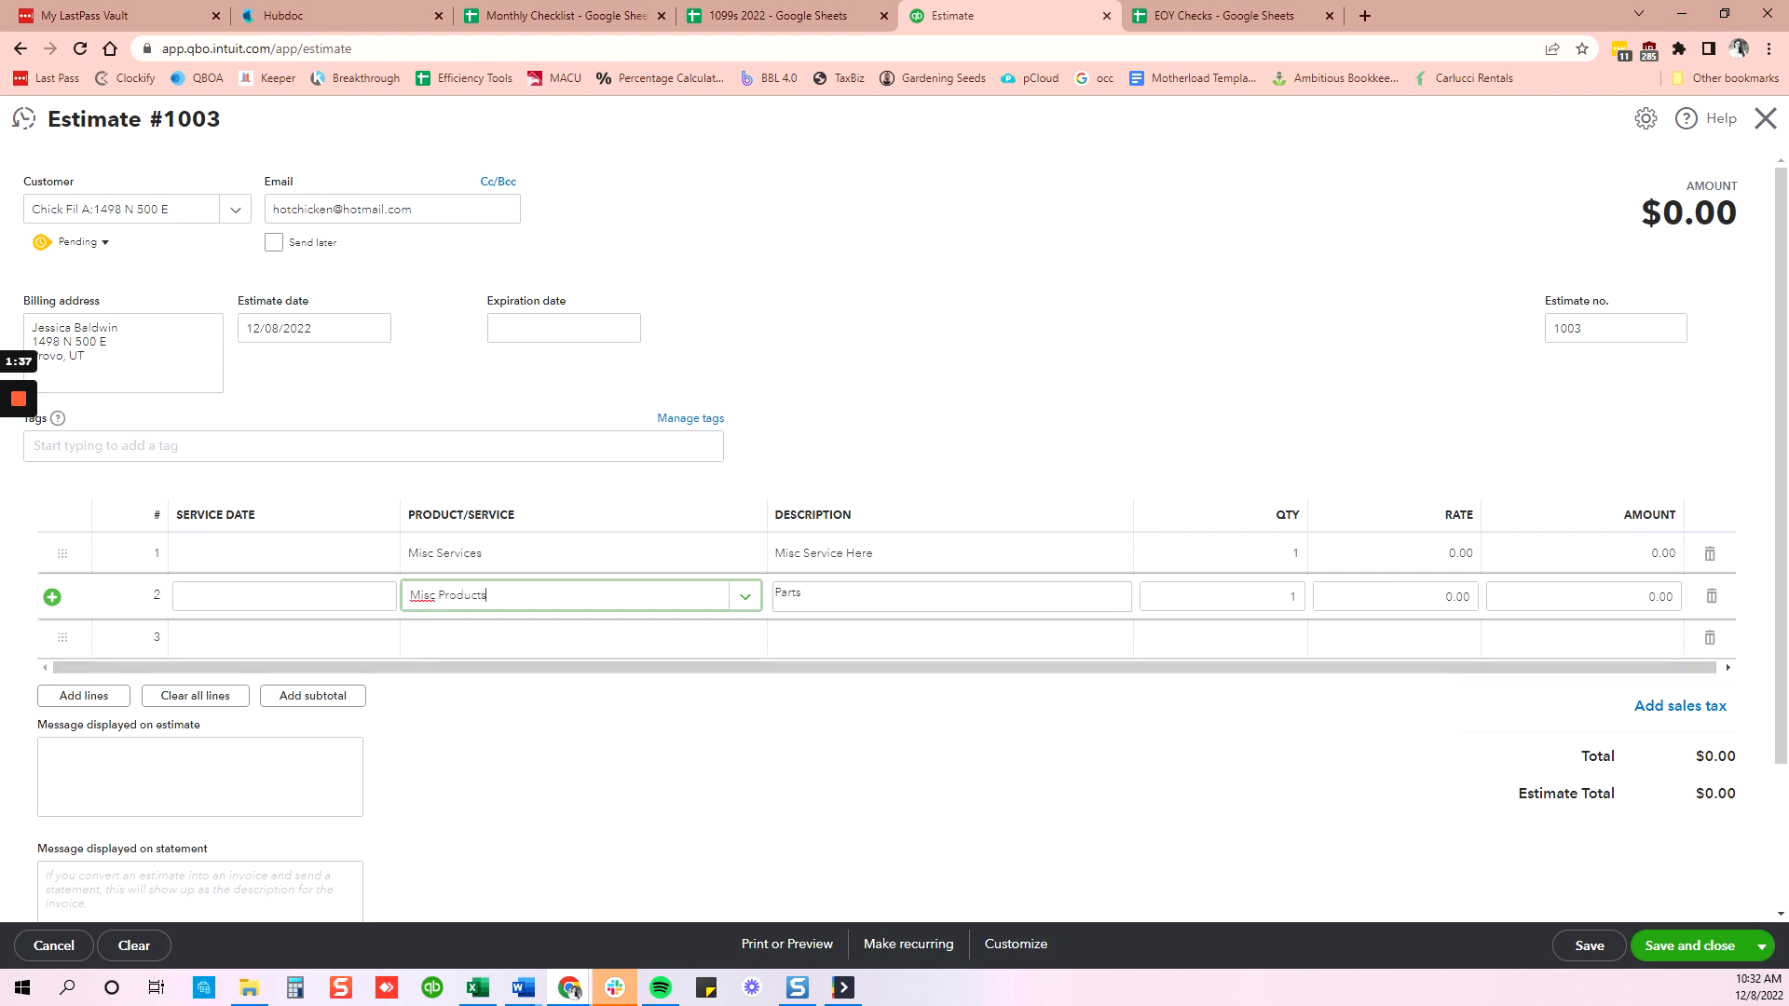
Describe the Misc Services line as Labor, with a quantity of 5 and a rate of 100
left_click(799, 552)
type("Labor")
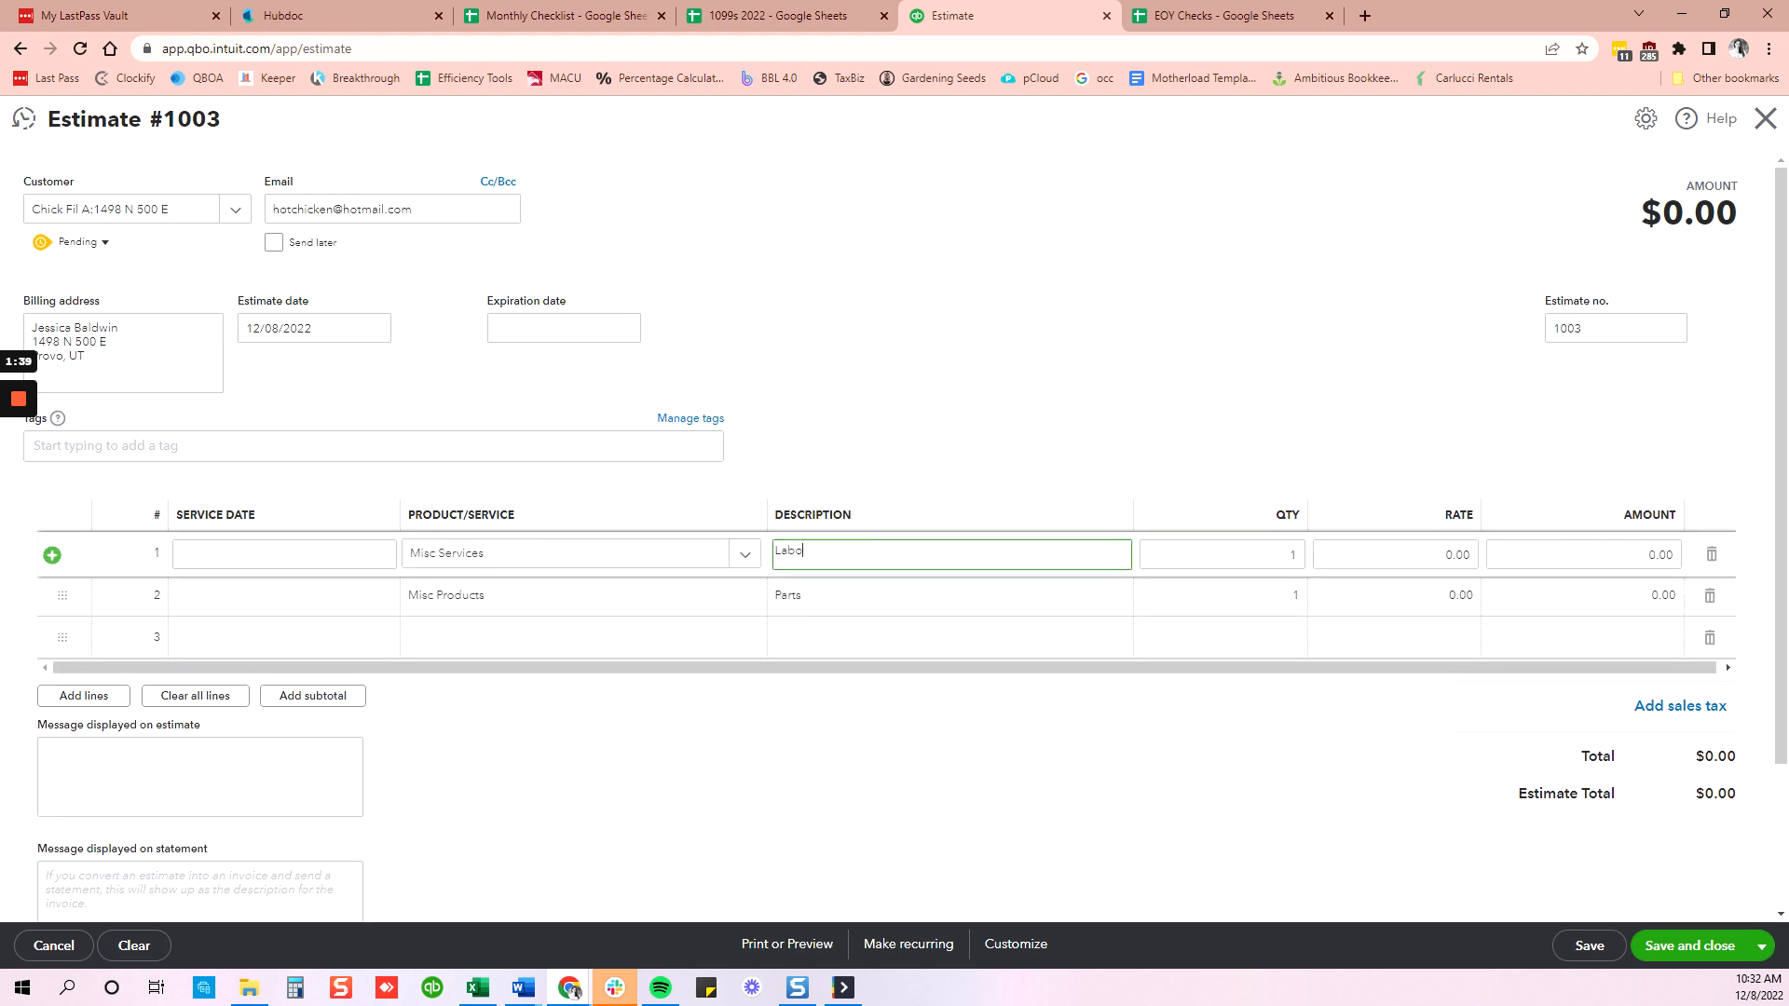
key("Tab")
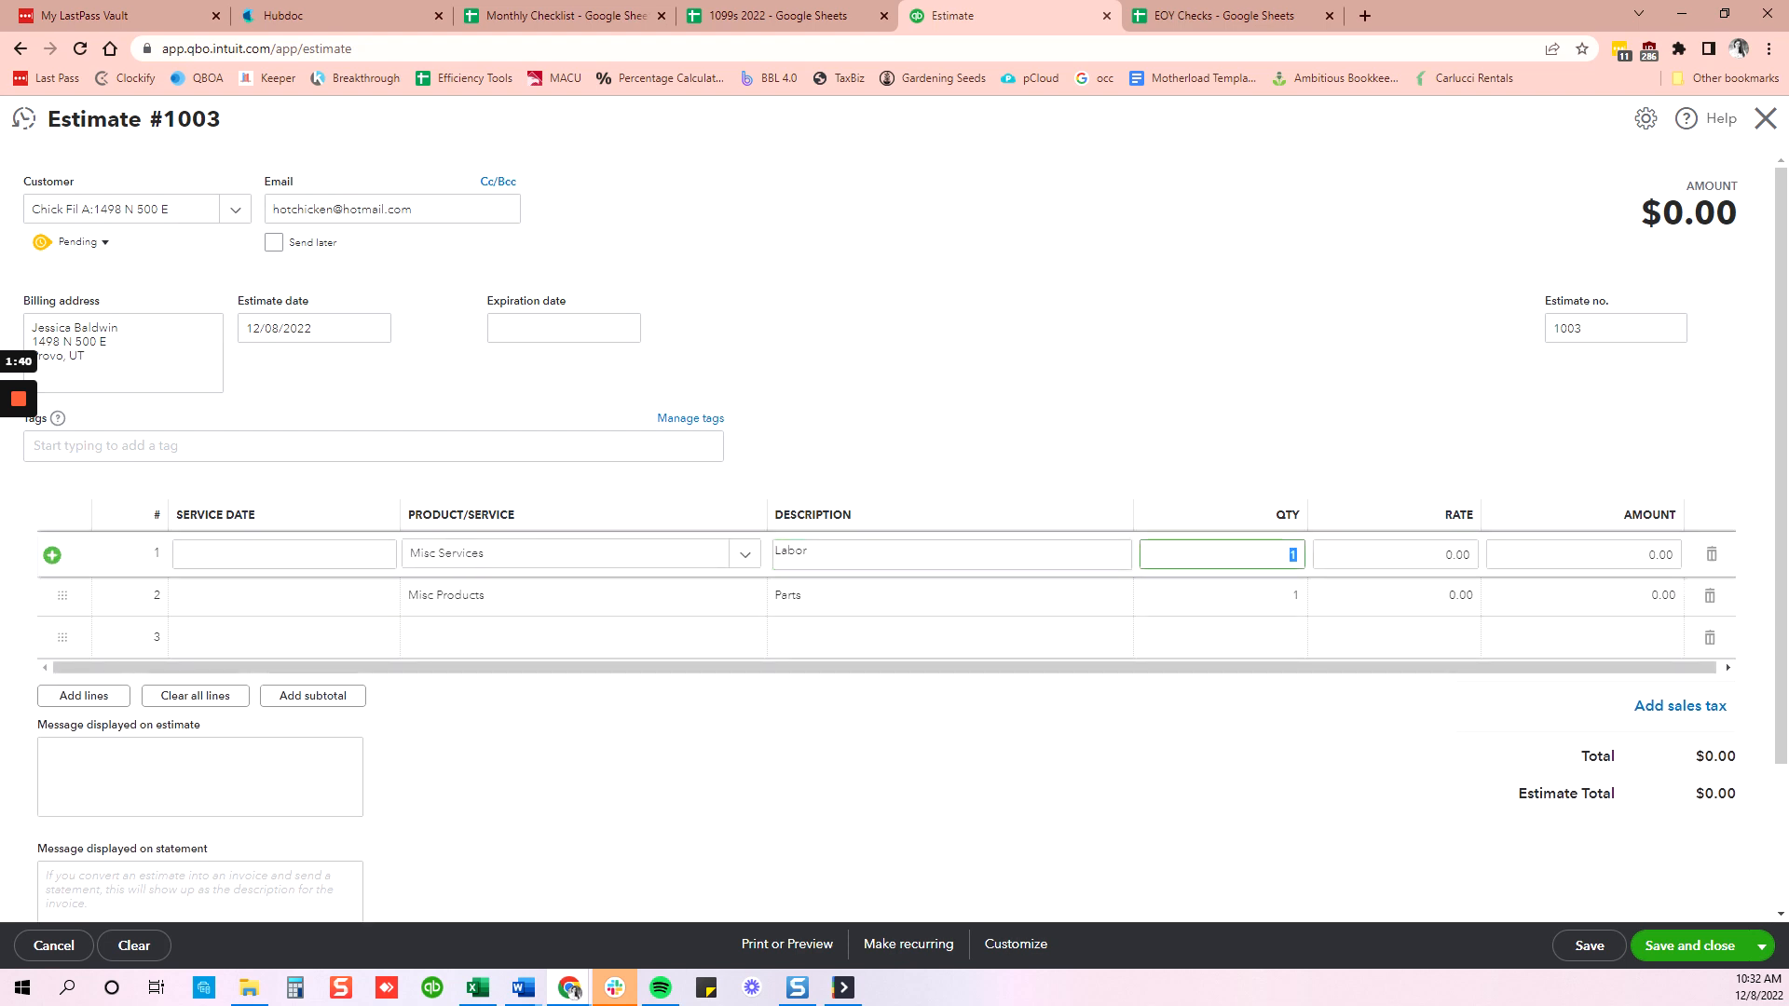
key("Tab")
type("100")
key("shift+Tab")
type("5")
key("Tab")
key("Tab")
key("Tab")
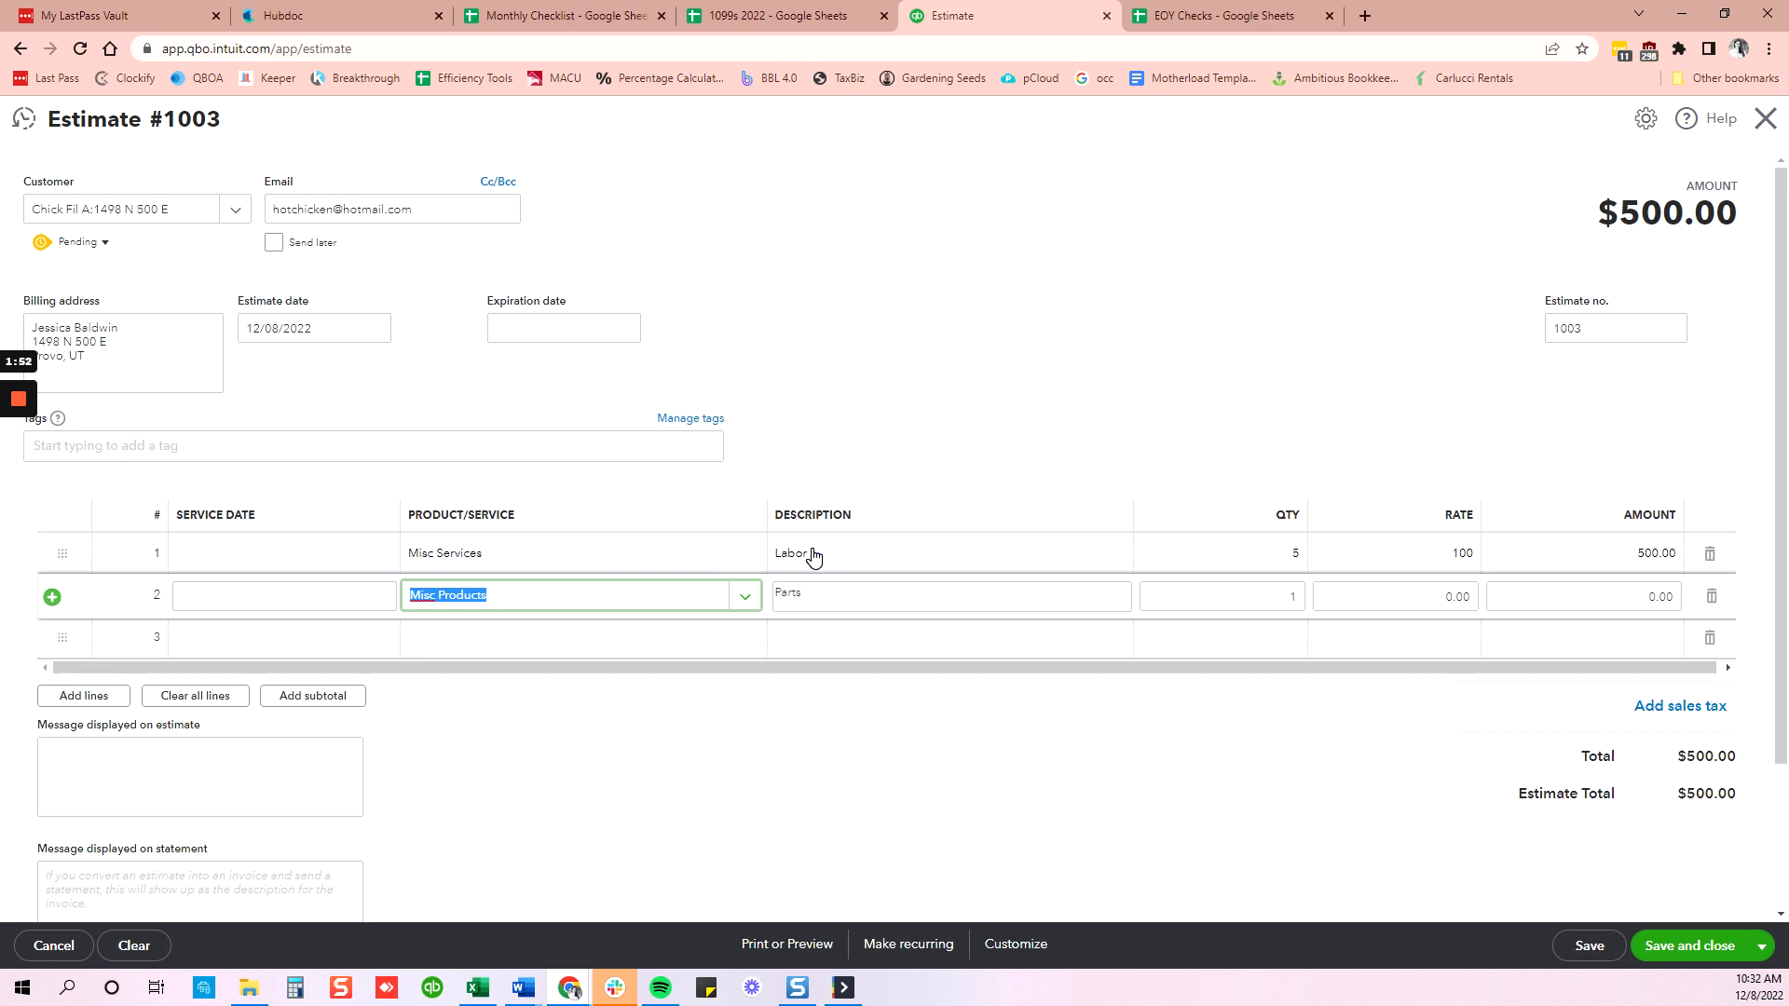
Describe the Misc Products line as "Parts:Heavy Duty Wall Brackets" with quantity 4 and rate 150, and save the estimate
key("Tab")
key("Tab")
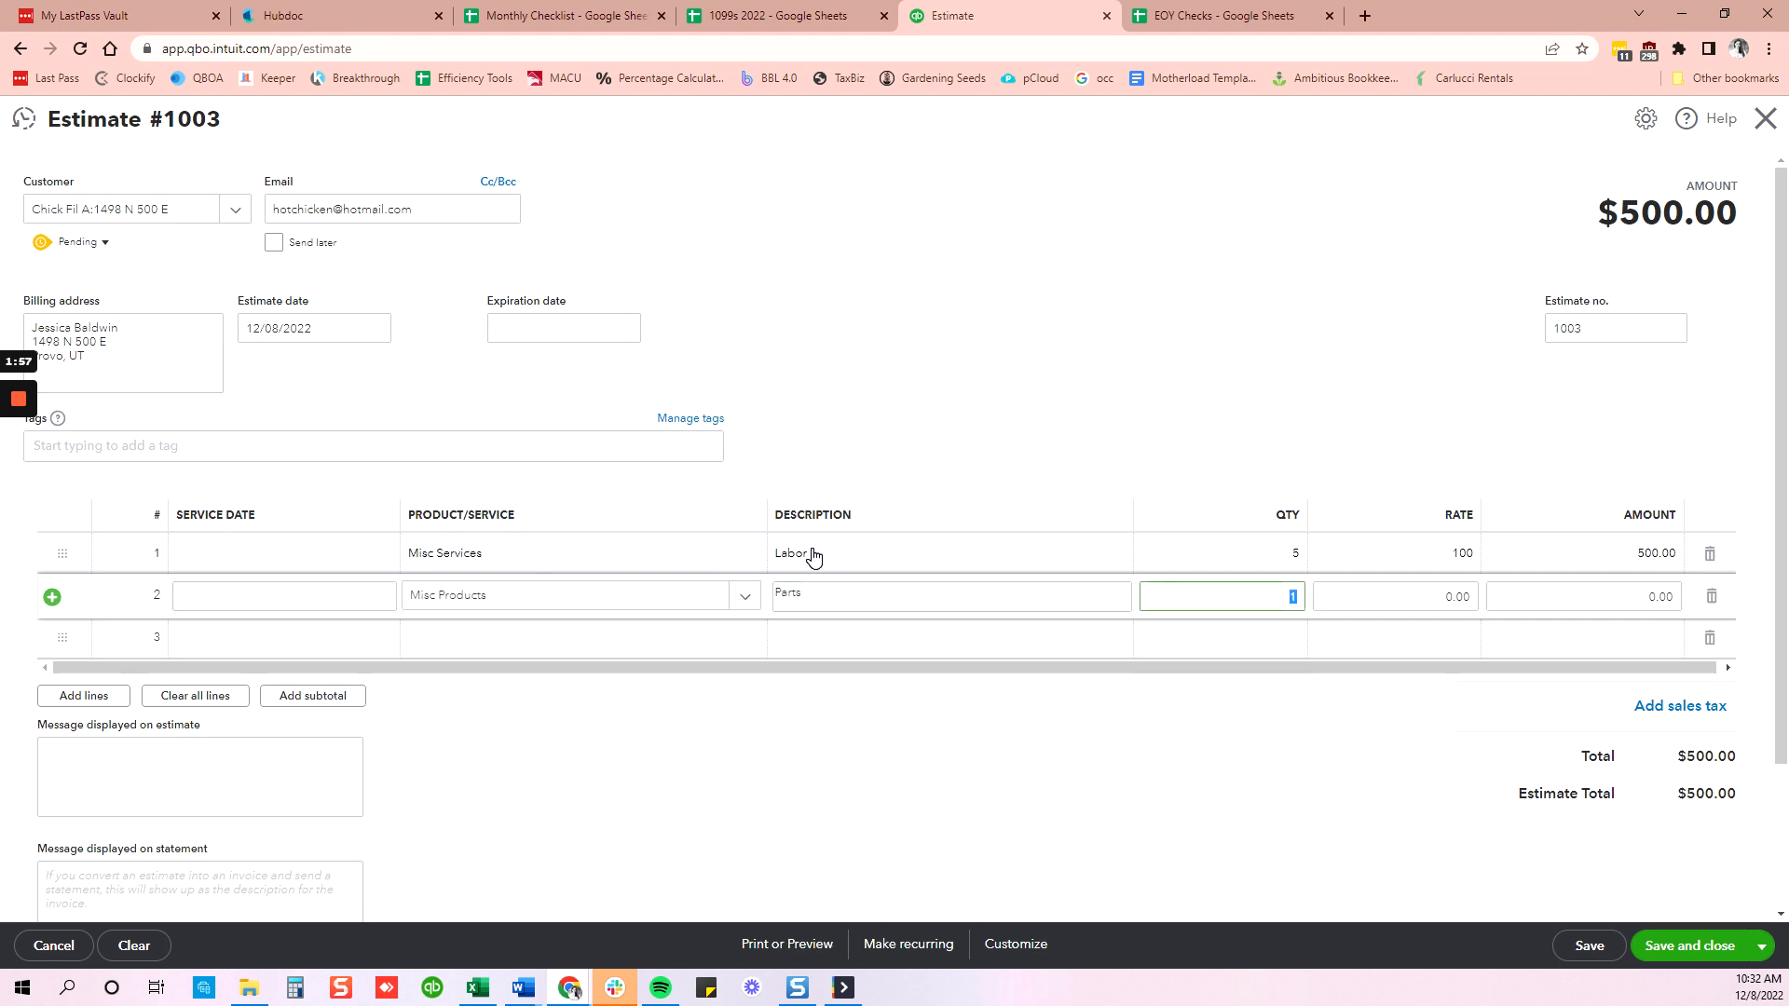
key("shift+Tab")
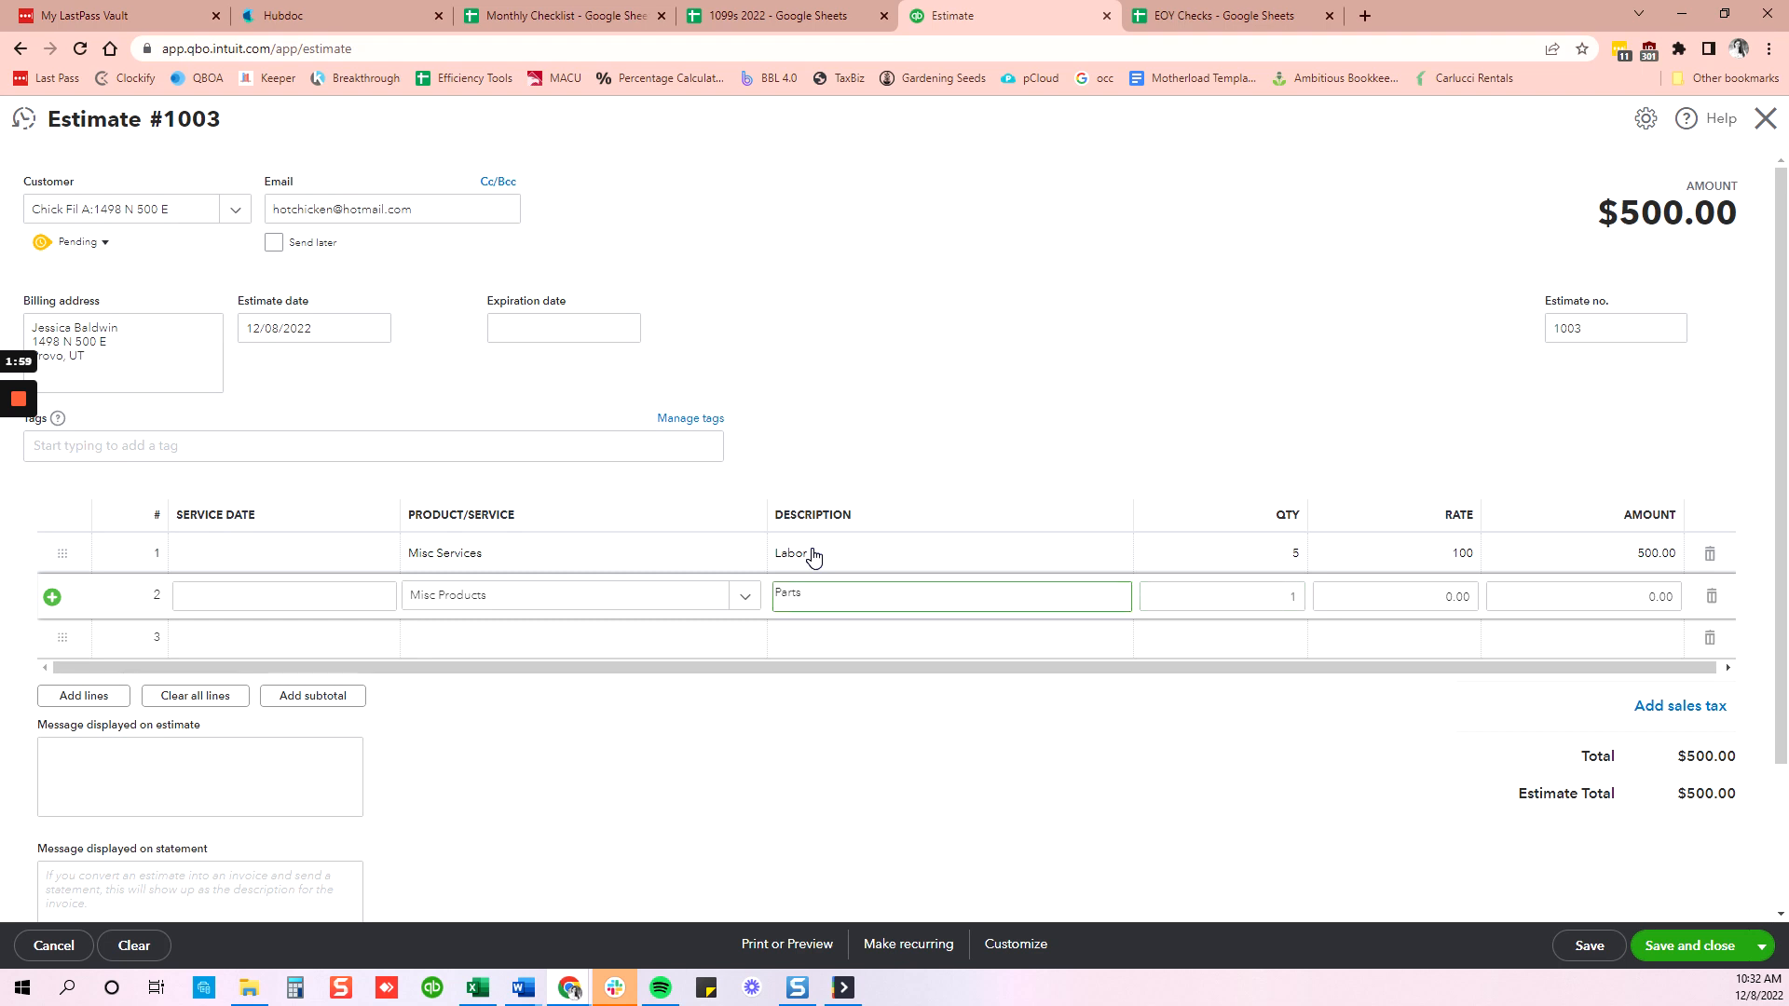
type(":Heavy Duty Wall Brackets")
key("Tab")
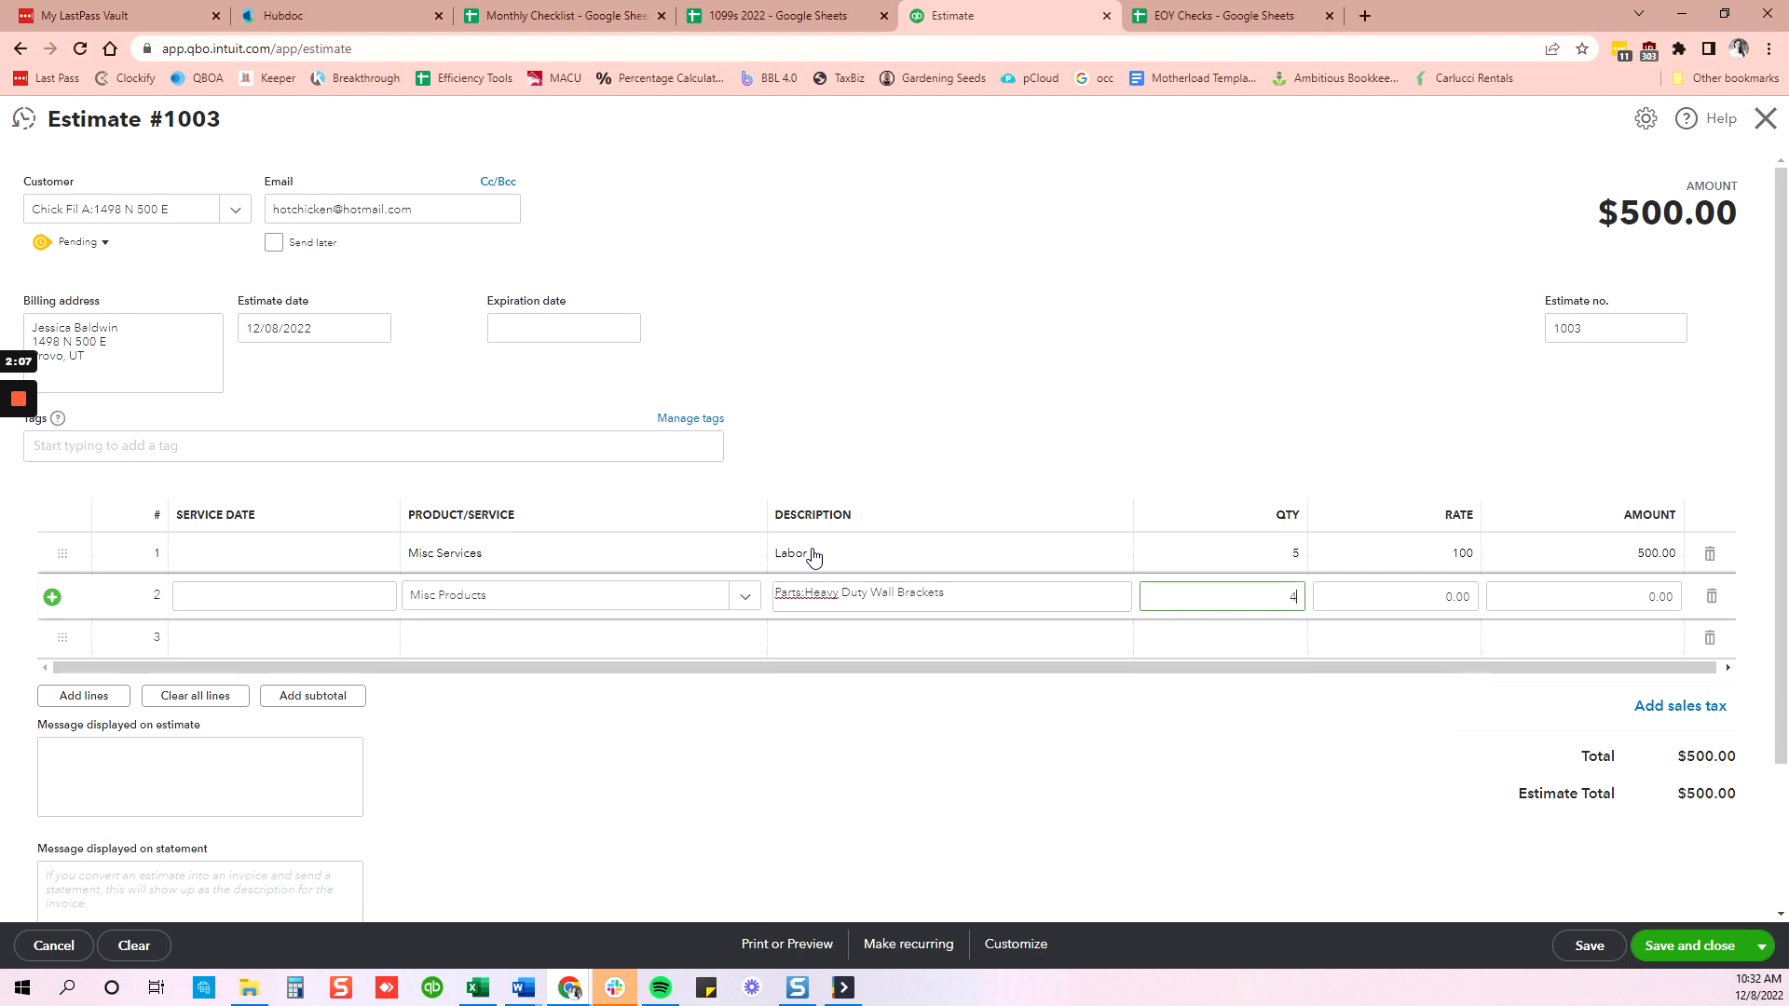
key("Tab")
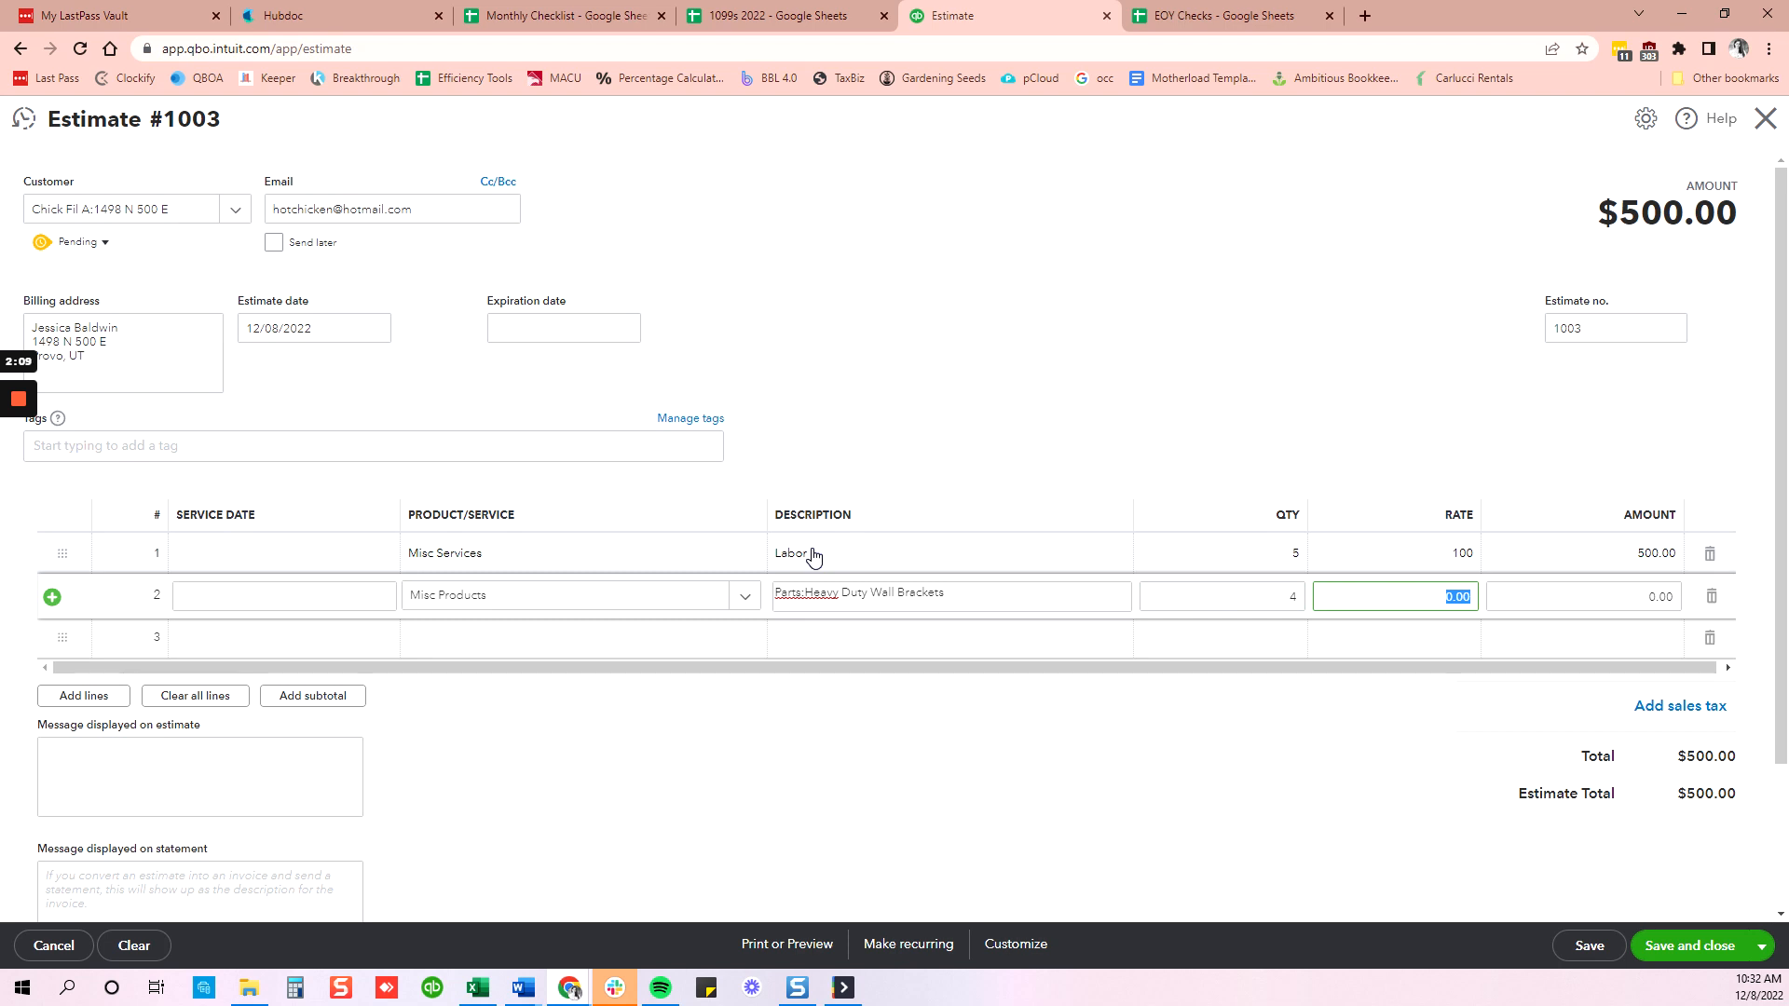
type("150")
key("Tab")
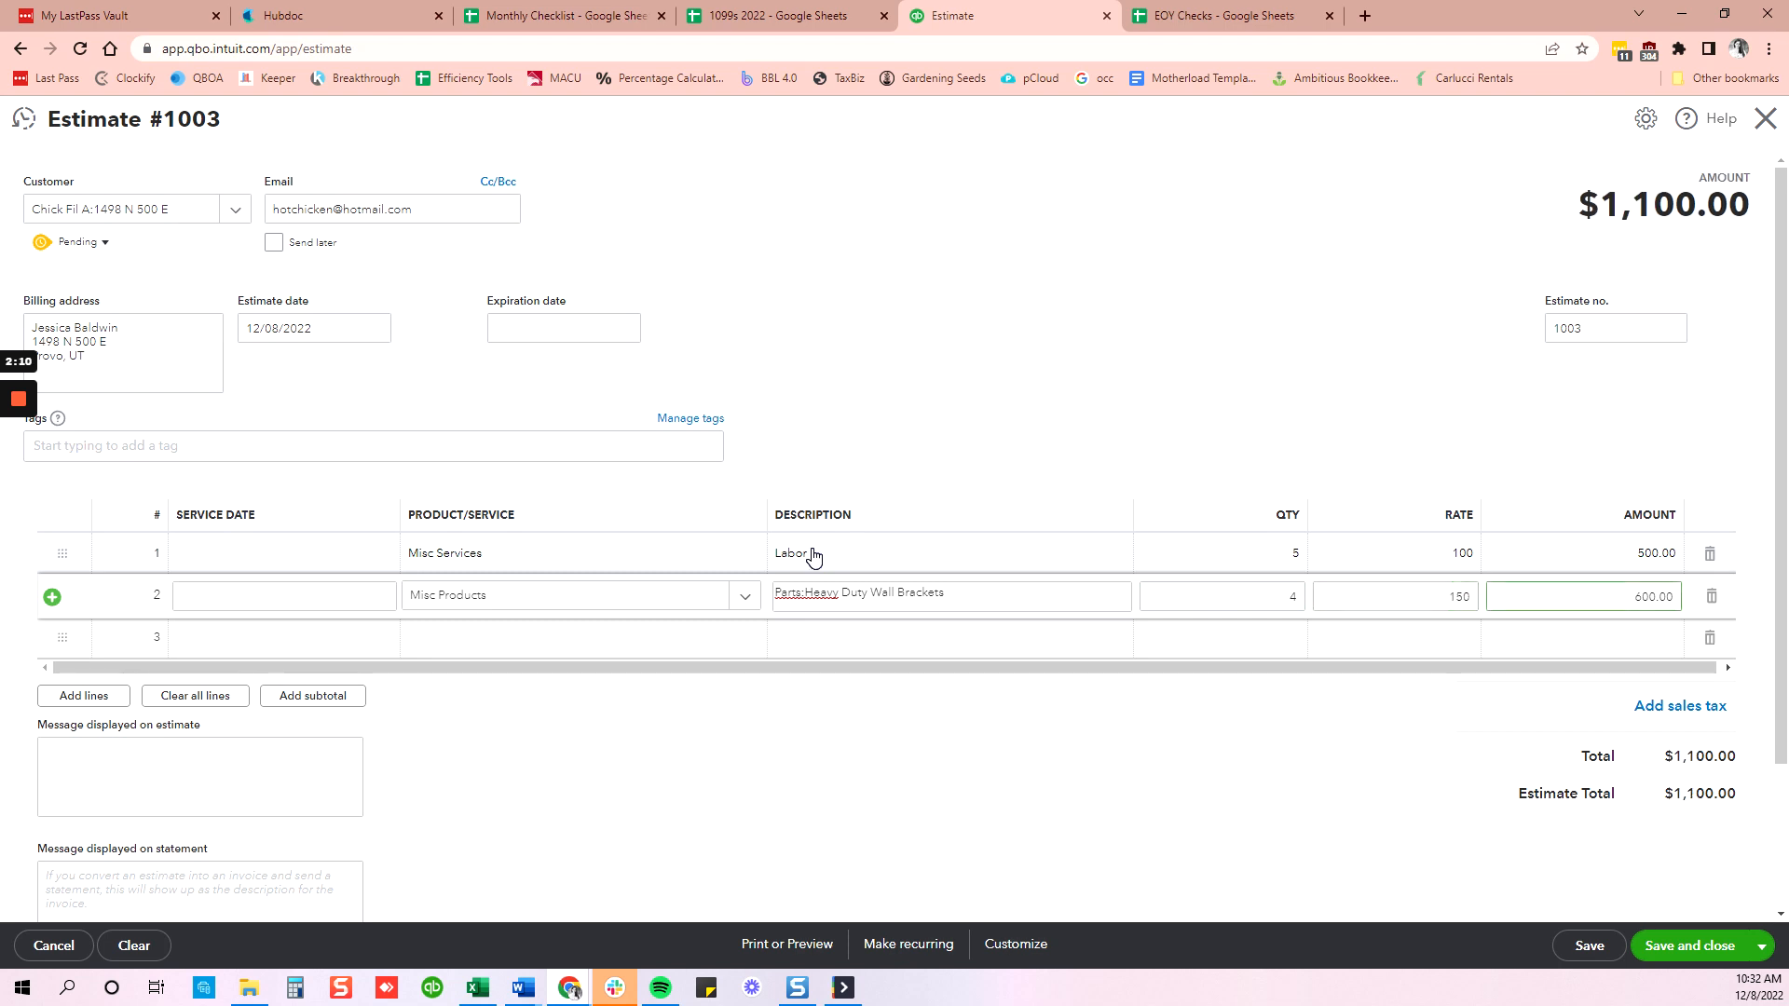
left_click(1144, 398)
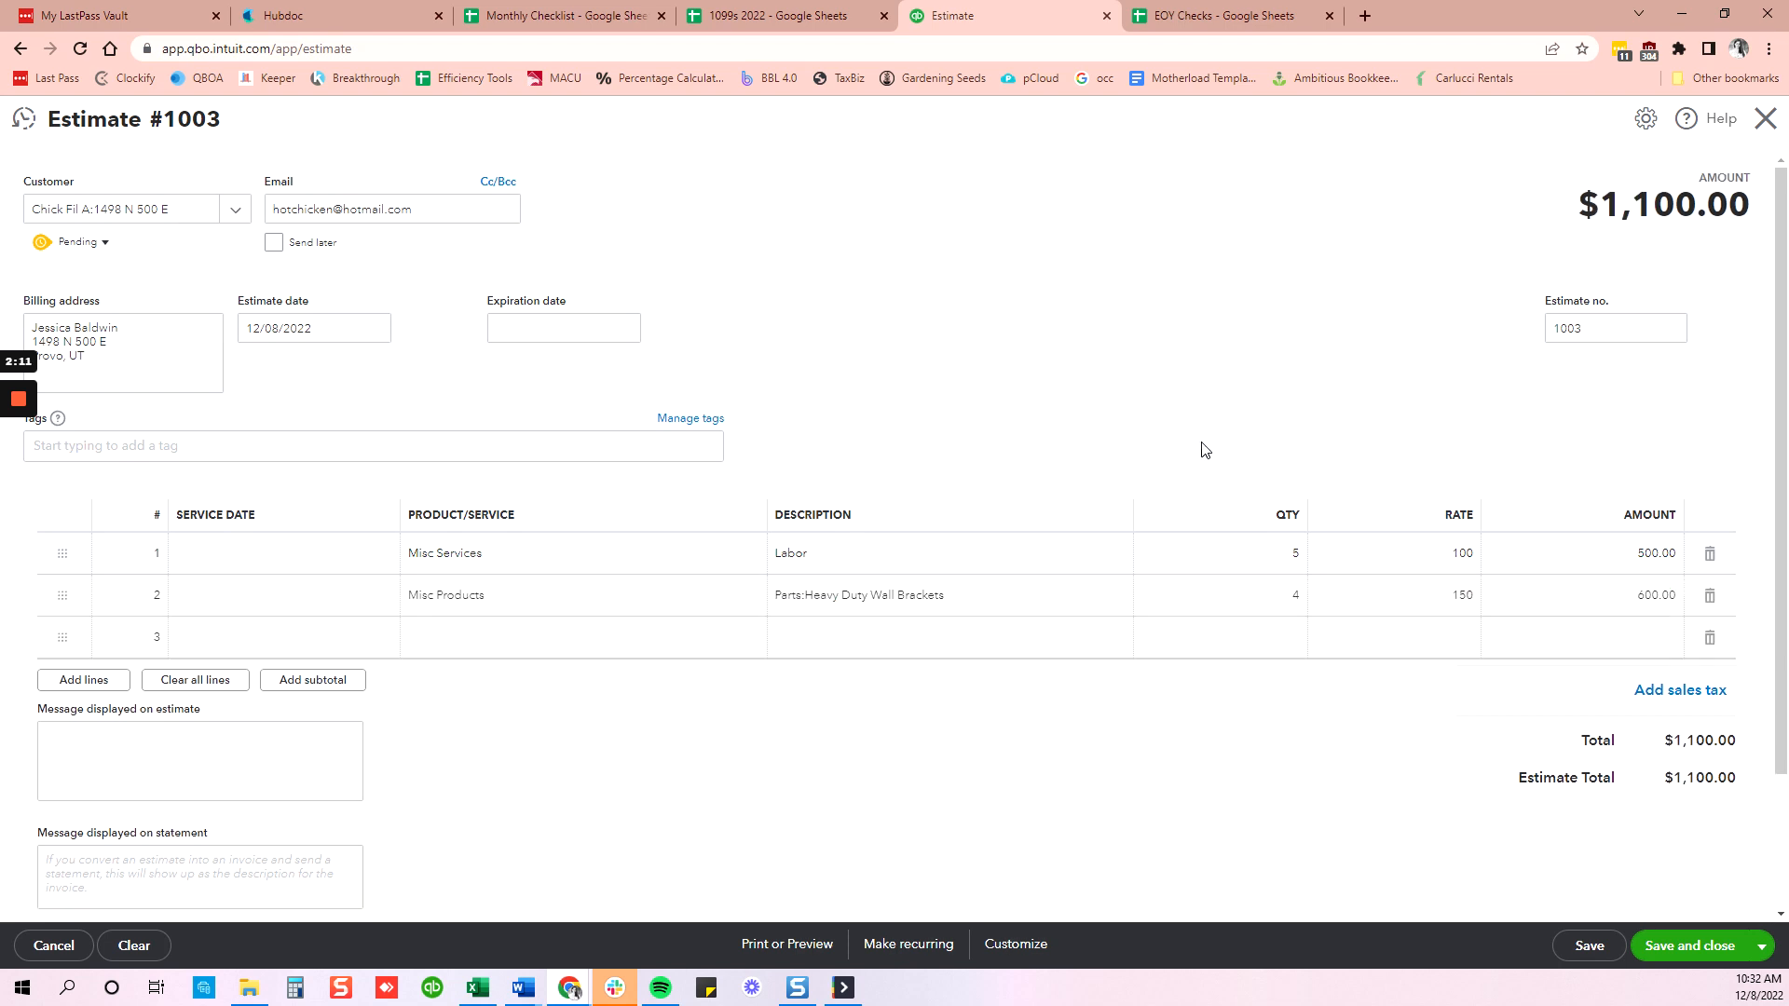
left_click(1595, 948)
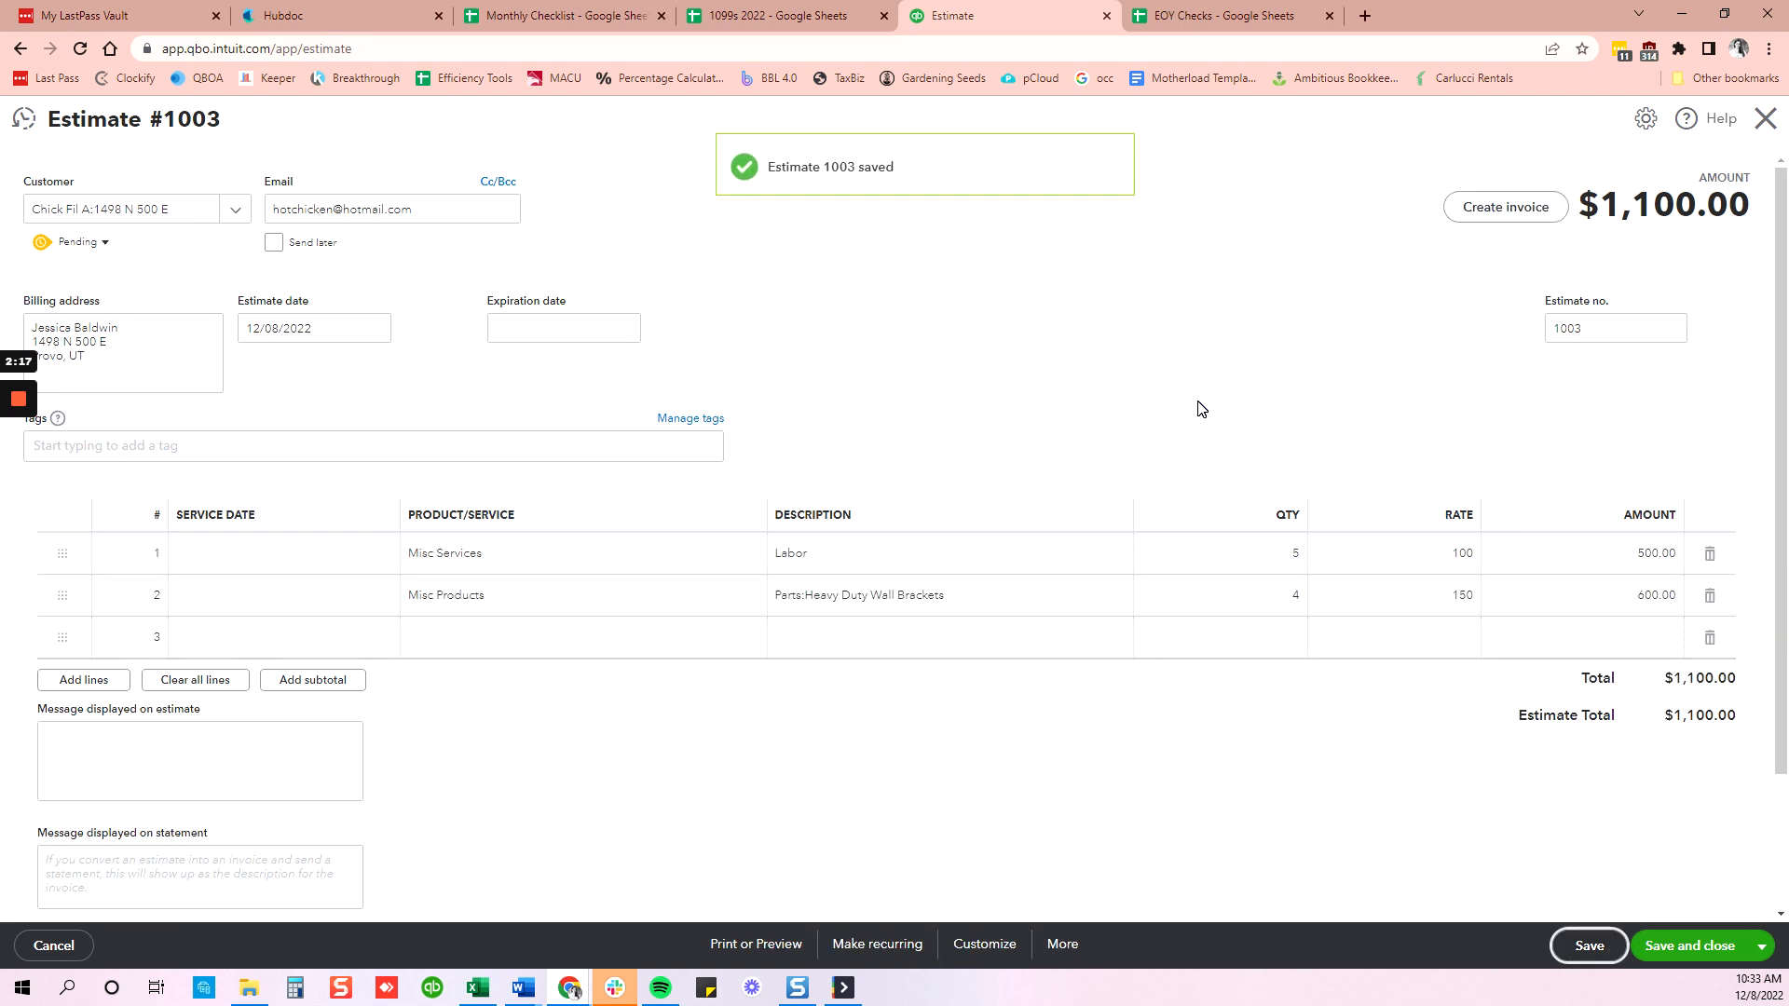
Mark the estimate as Accepted, entering the customer contact's first name and the date 12/08/2022, then save and close it
scroll(978, 472, "down", 2)
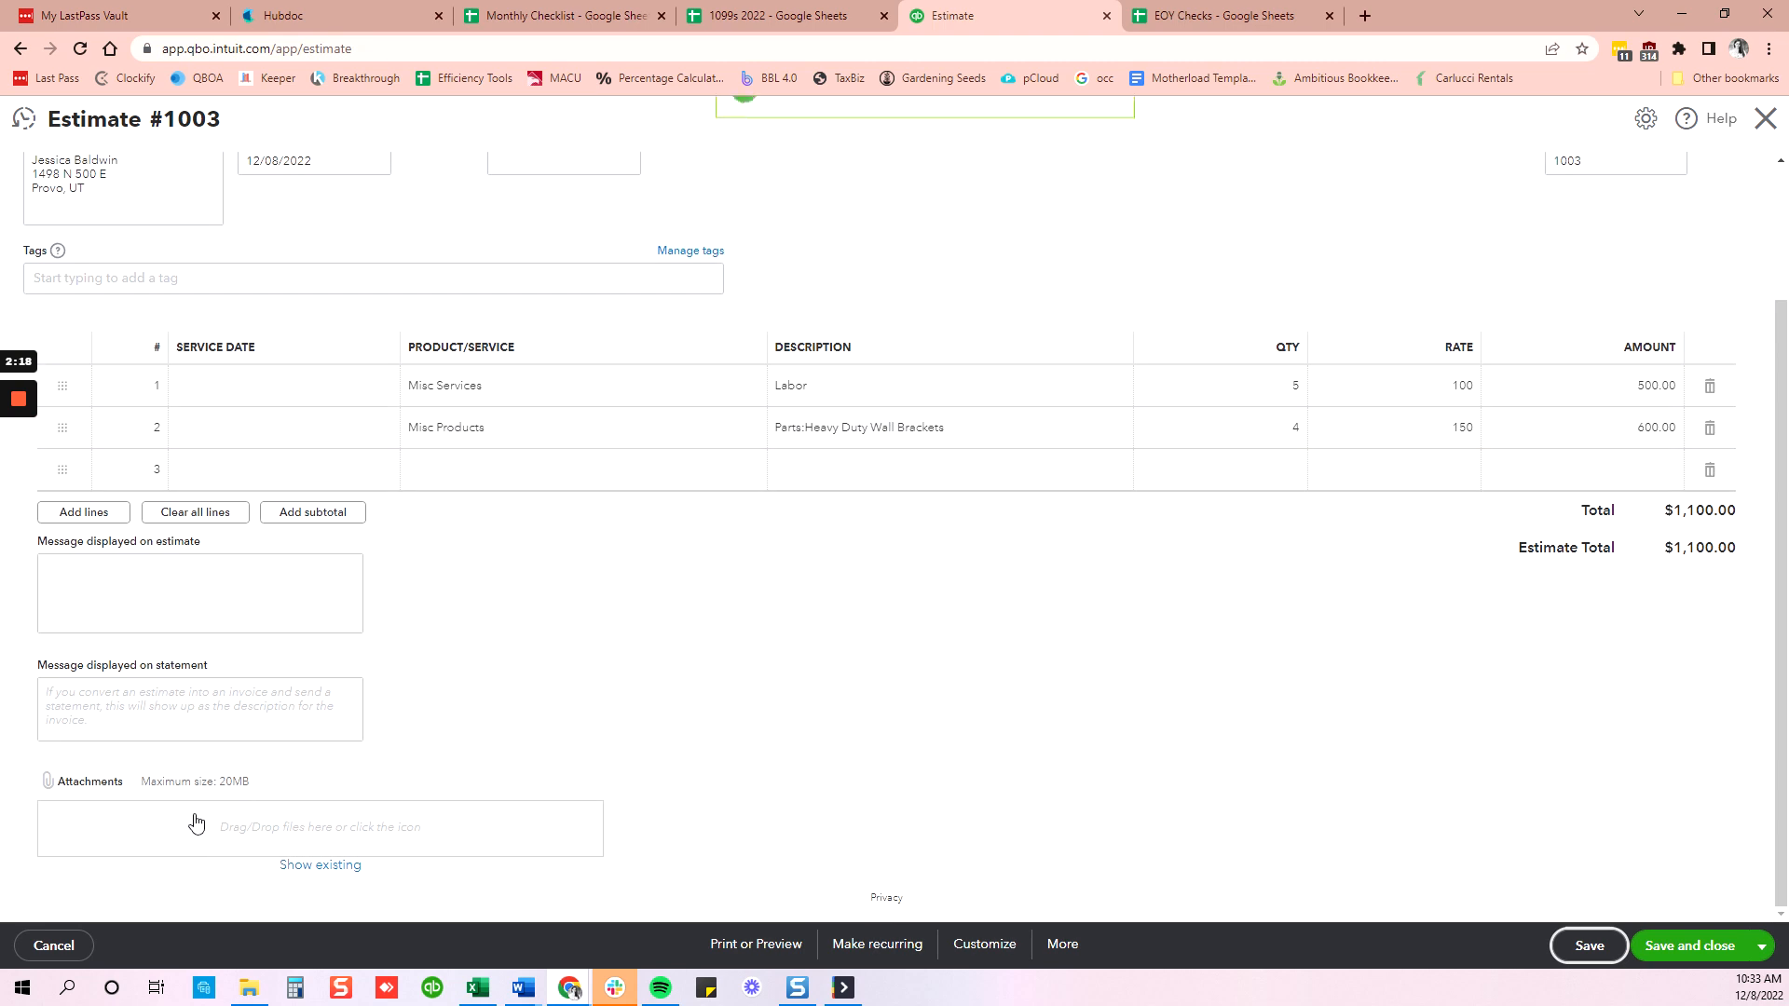
scroll(894, 610, "up", 2)
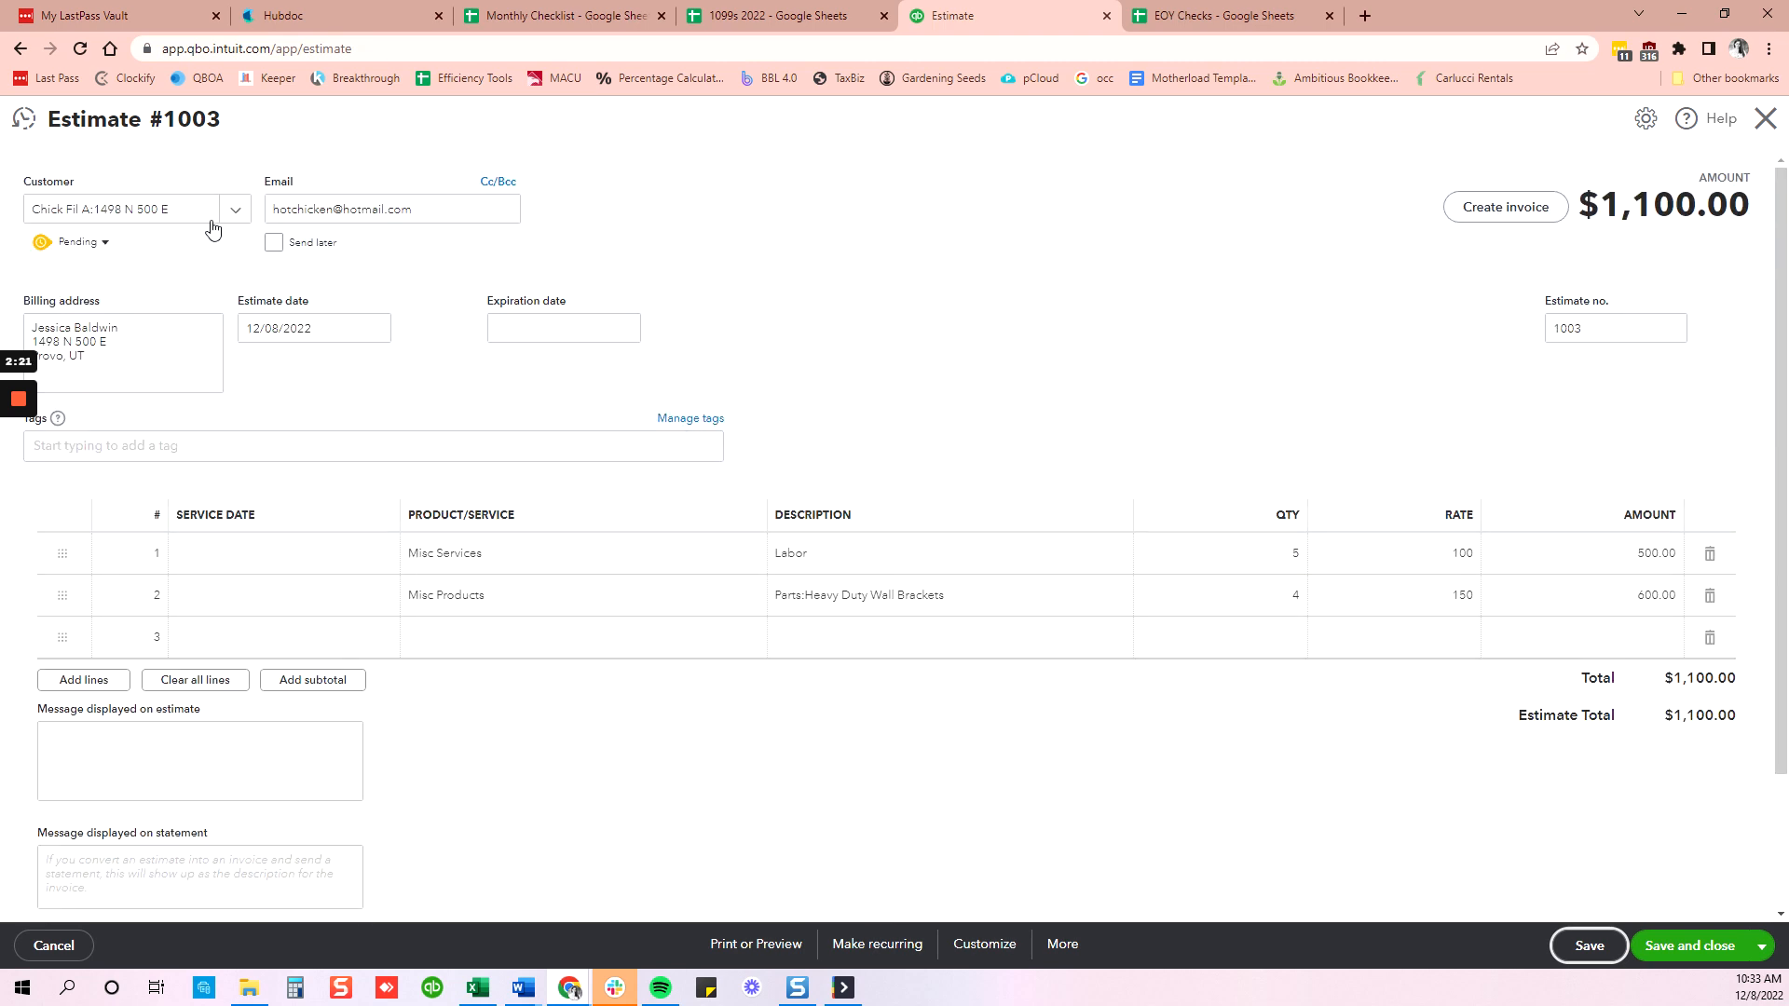
left_click(106, 243)
left_click(187, 254)
left_click(191, 312)
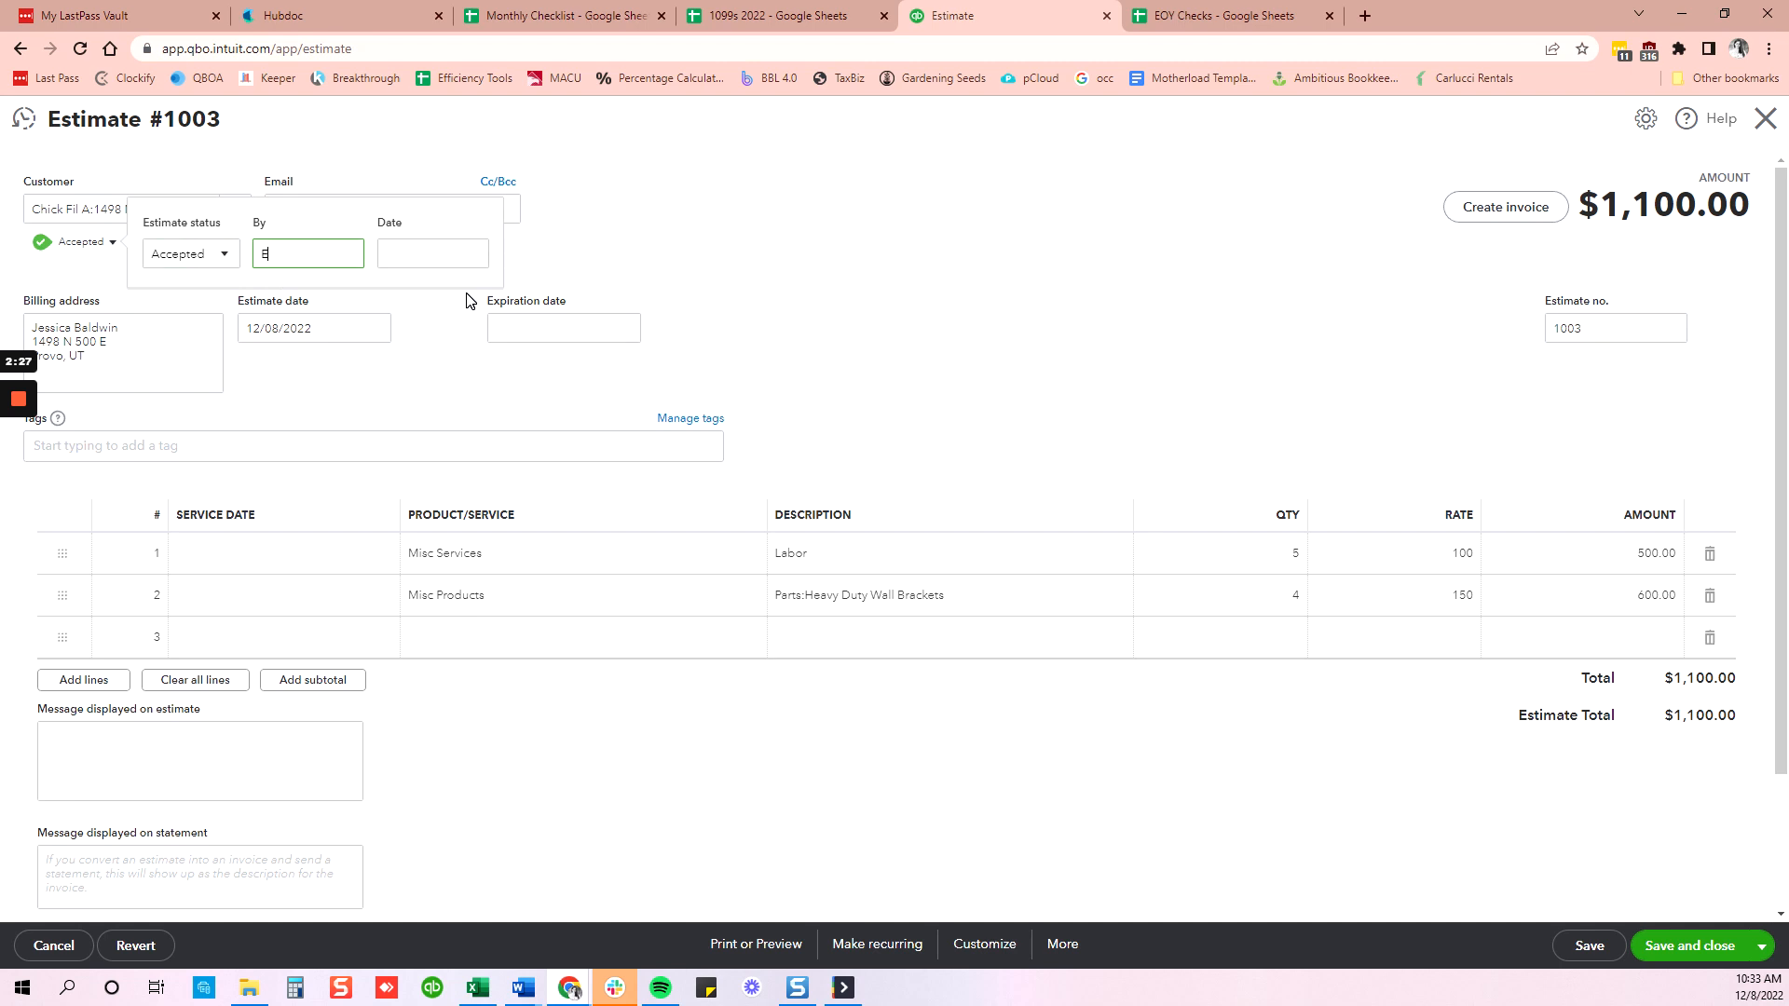
type("Jessica")
key("Tab")
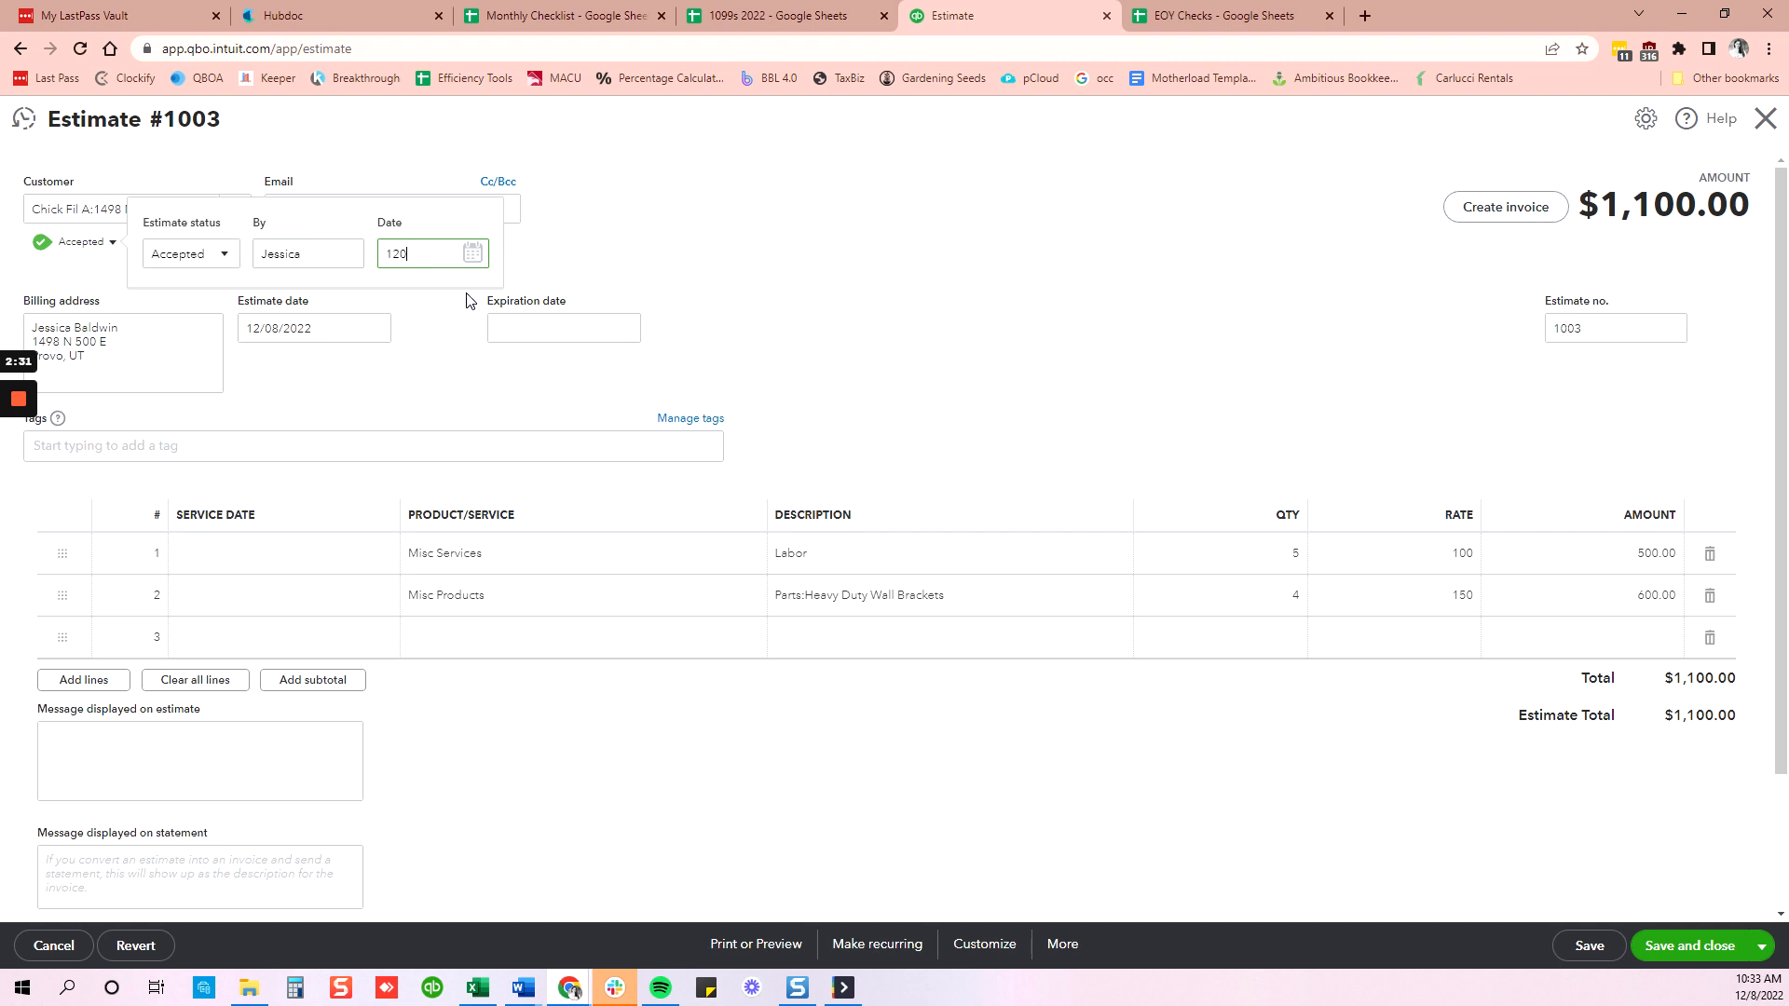
type("12/08/2022")
left_click(884, 248)
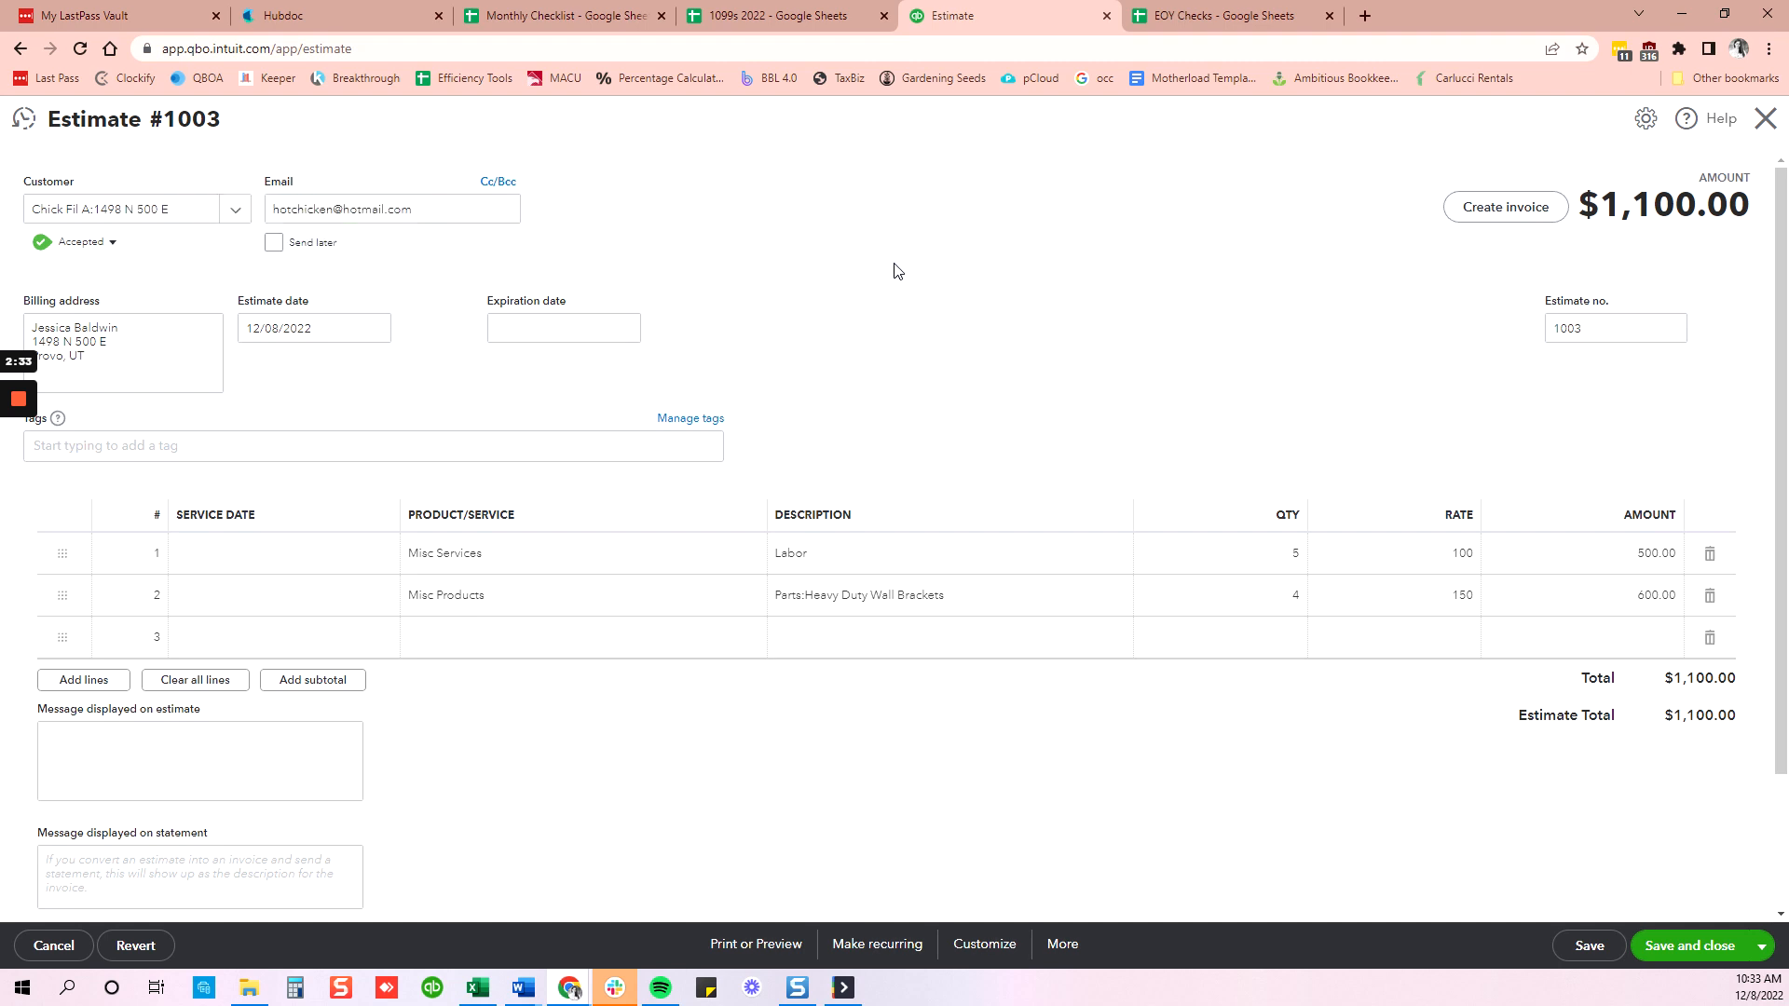
scroll(900, 279, "down", 2)
scroll(900, 279, "up", 2)
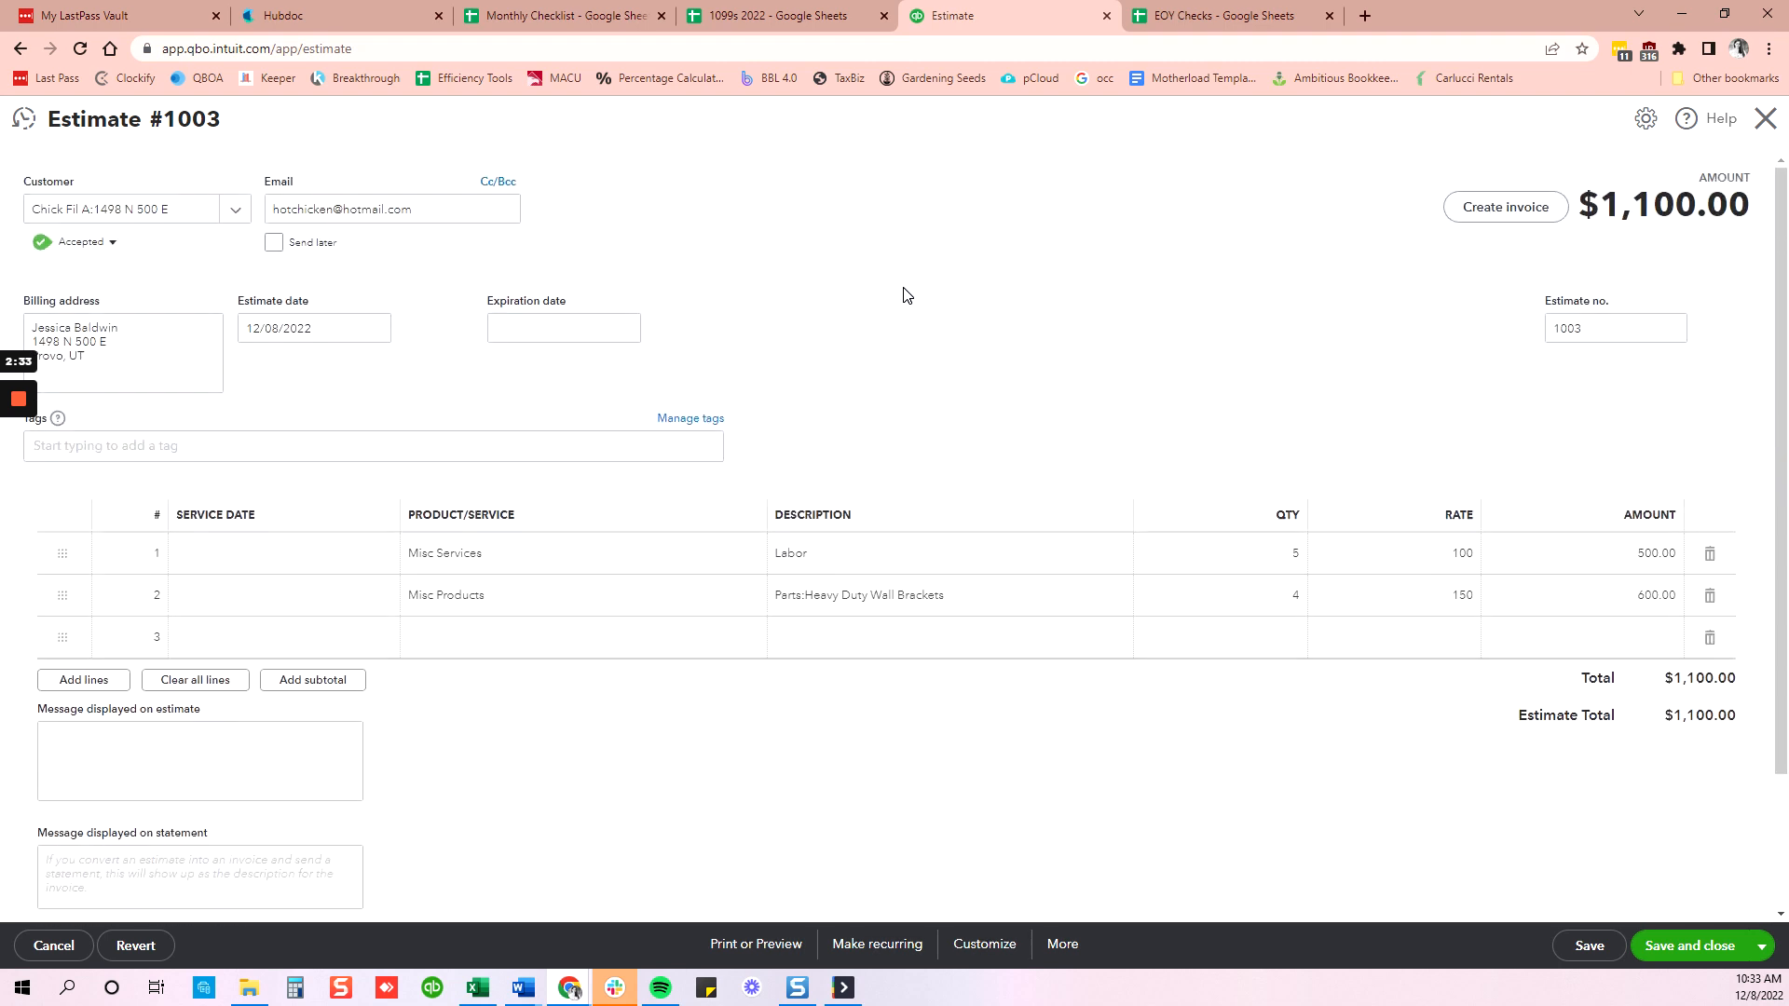
left_click(1589, 944)
left_click(1762, 945)
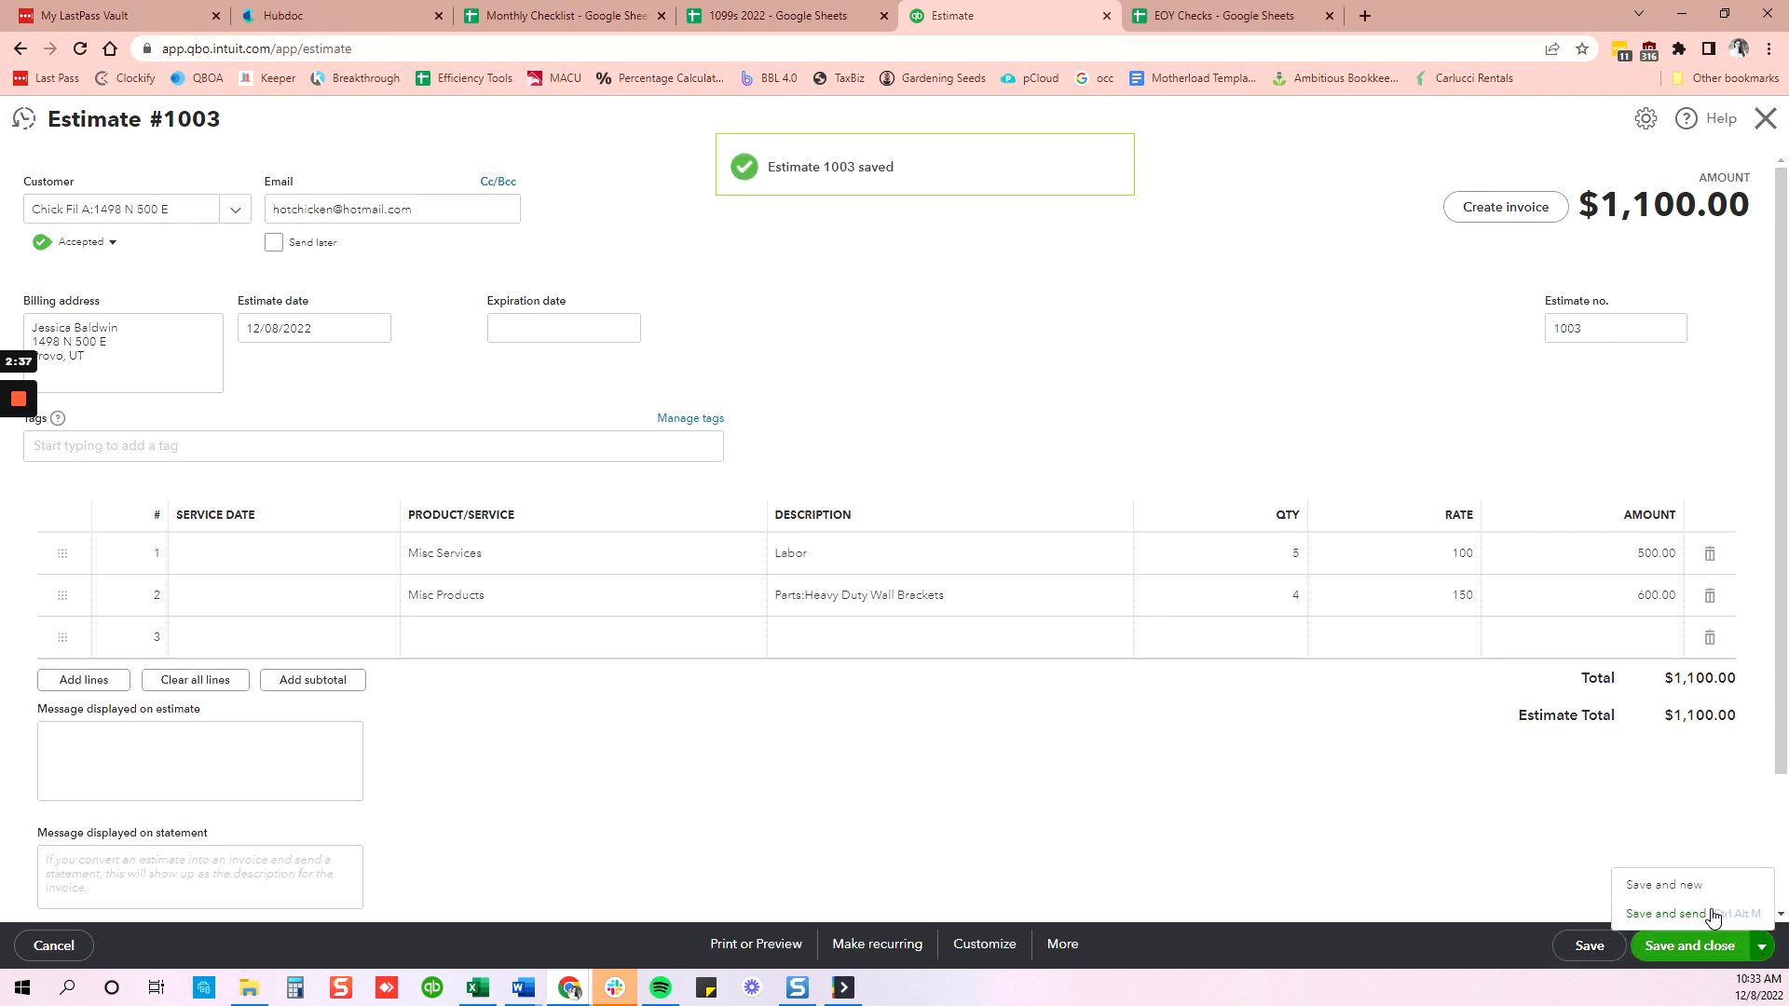
left_click(1274, 819)
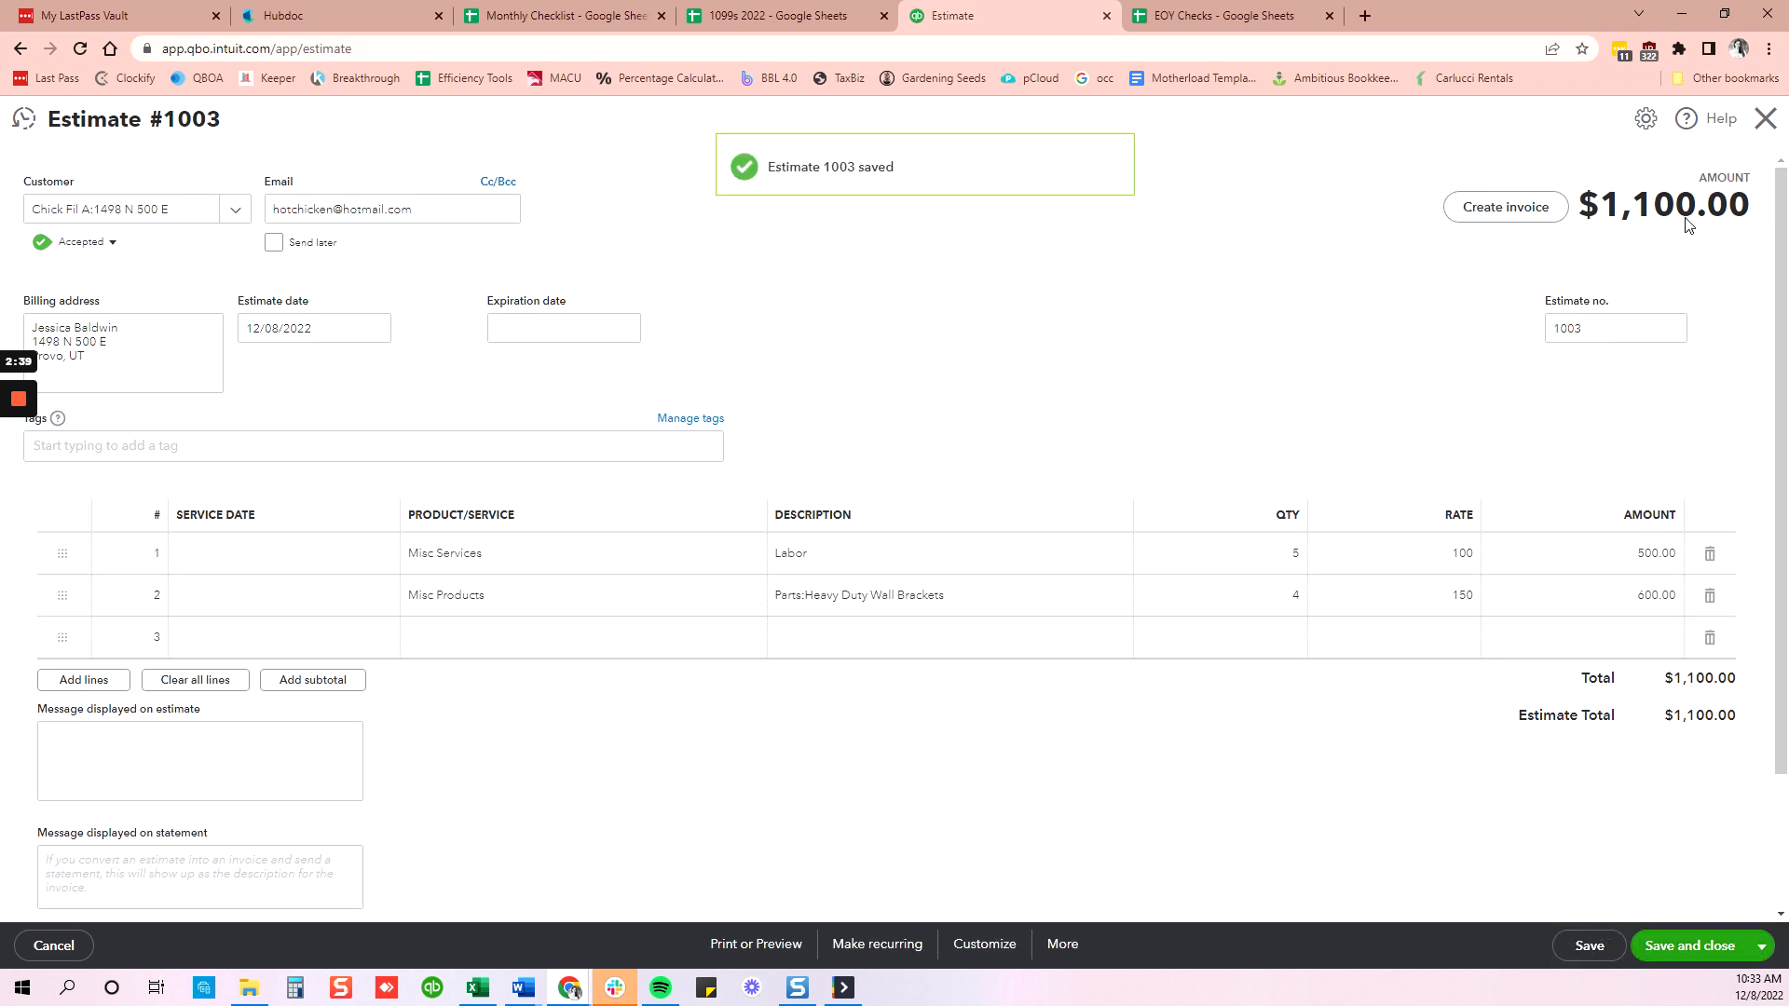
left_click(1763, 117)
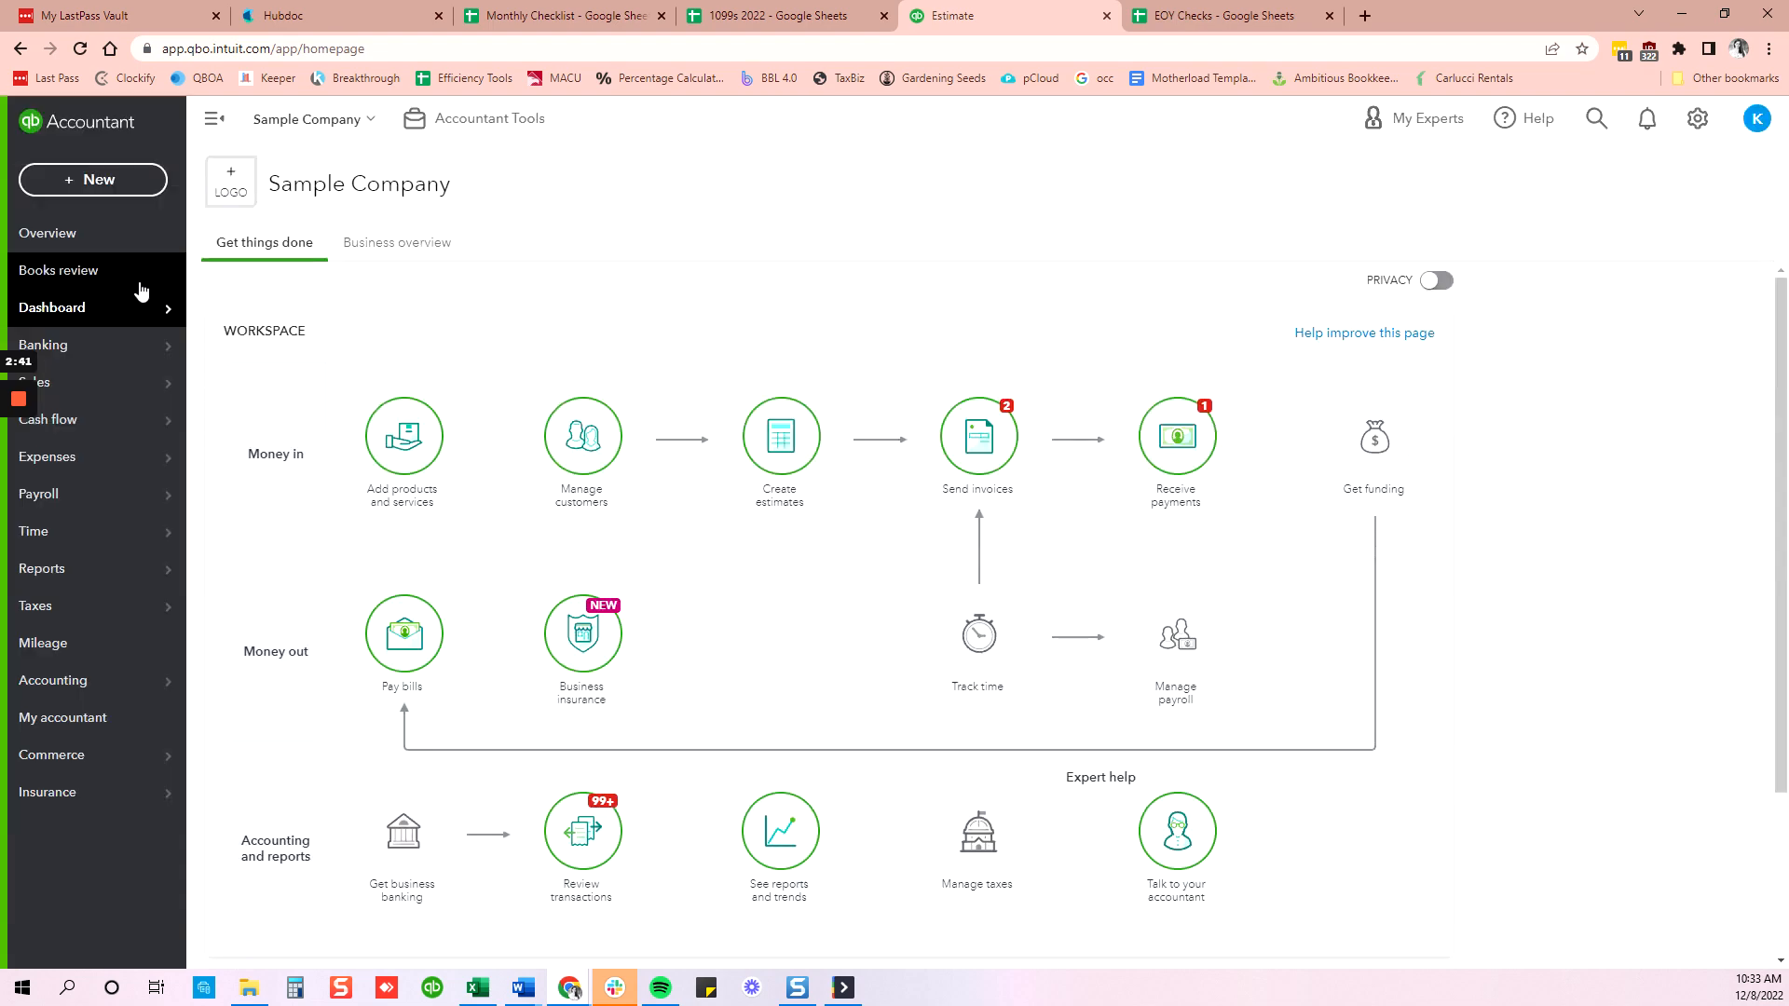
left_click(96, 183)
left_click(83, 291)
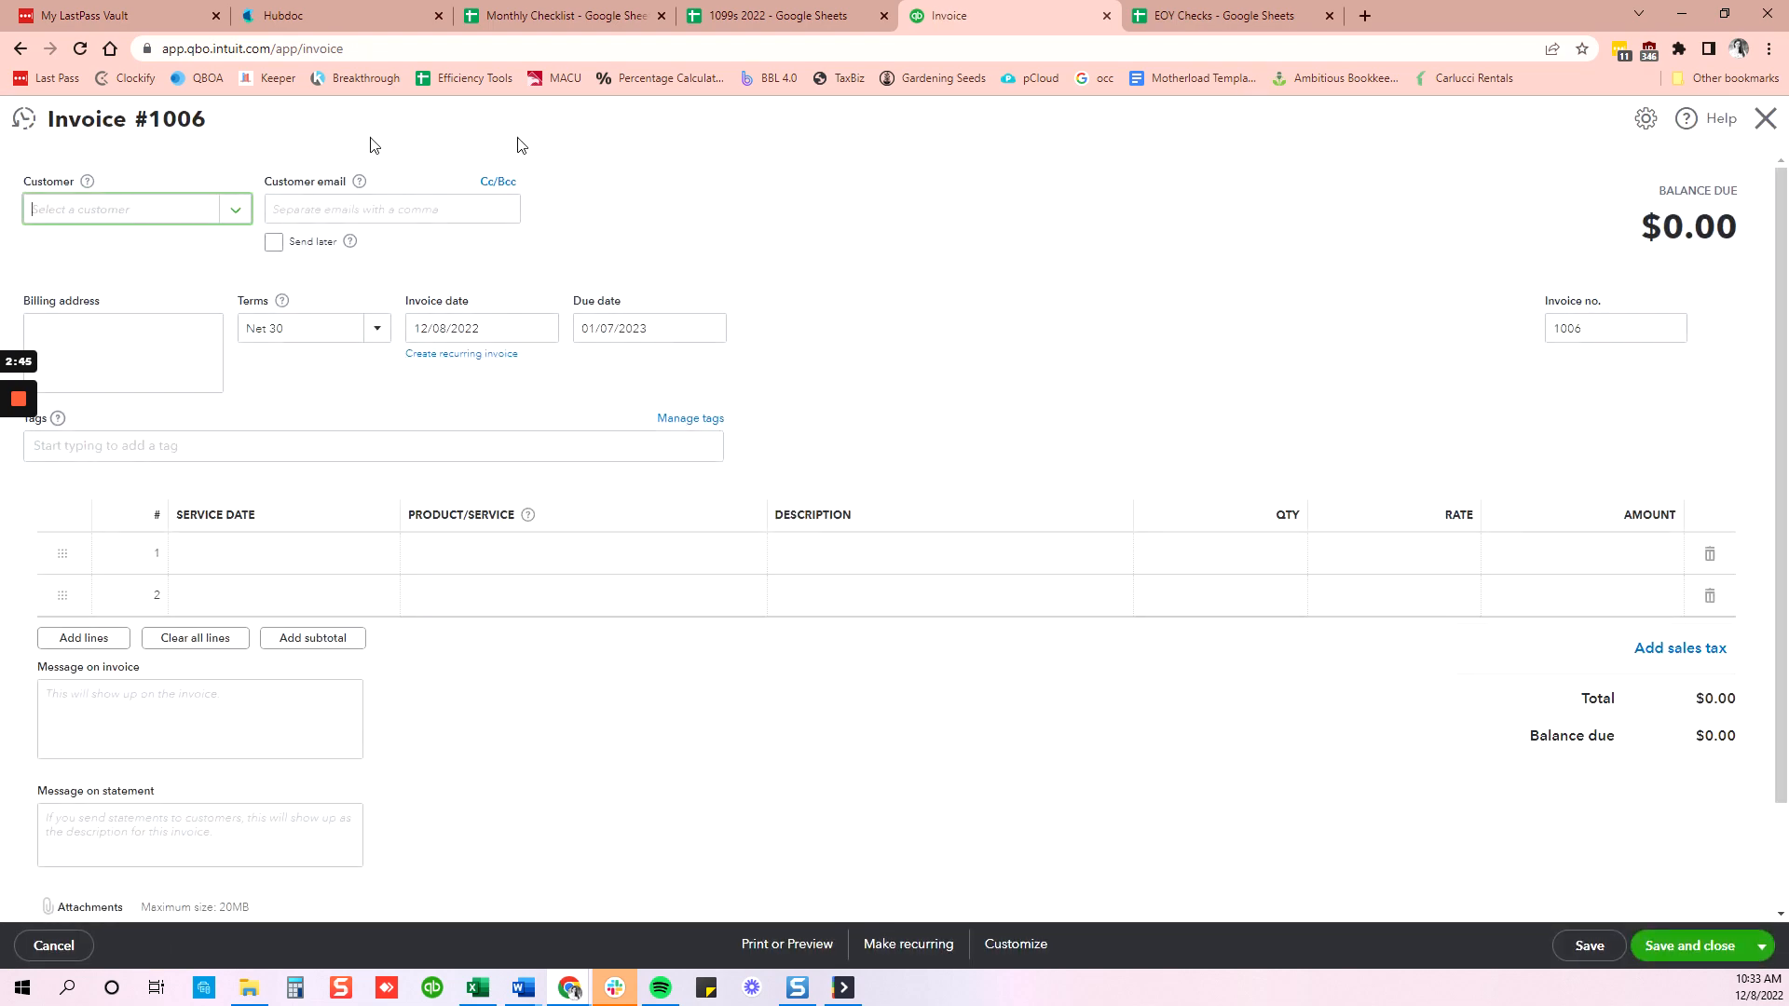
type("chick")
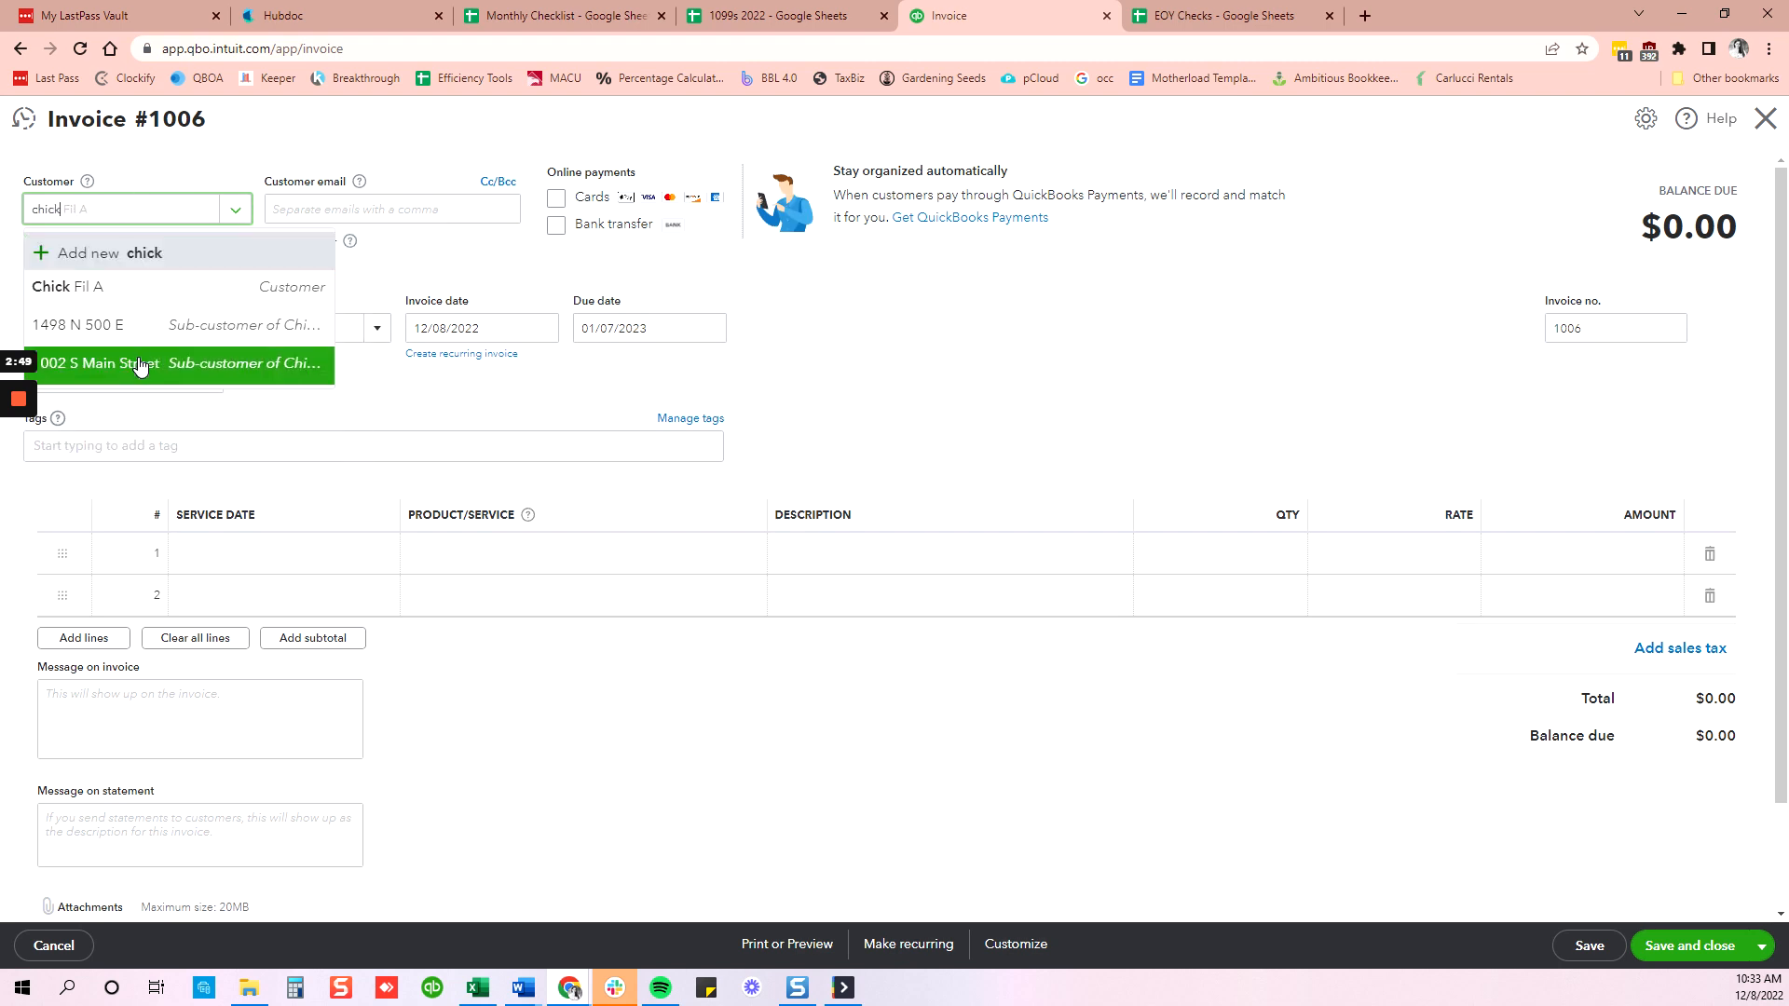
left_click(142, 328)
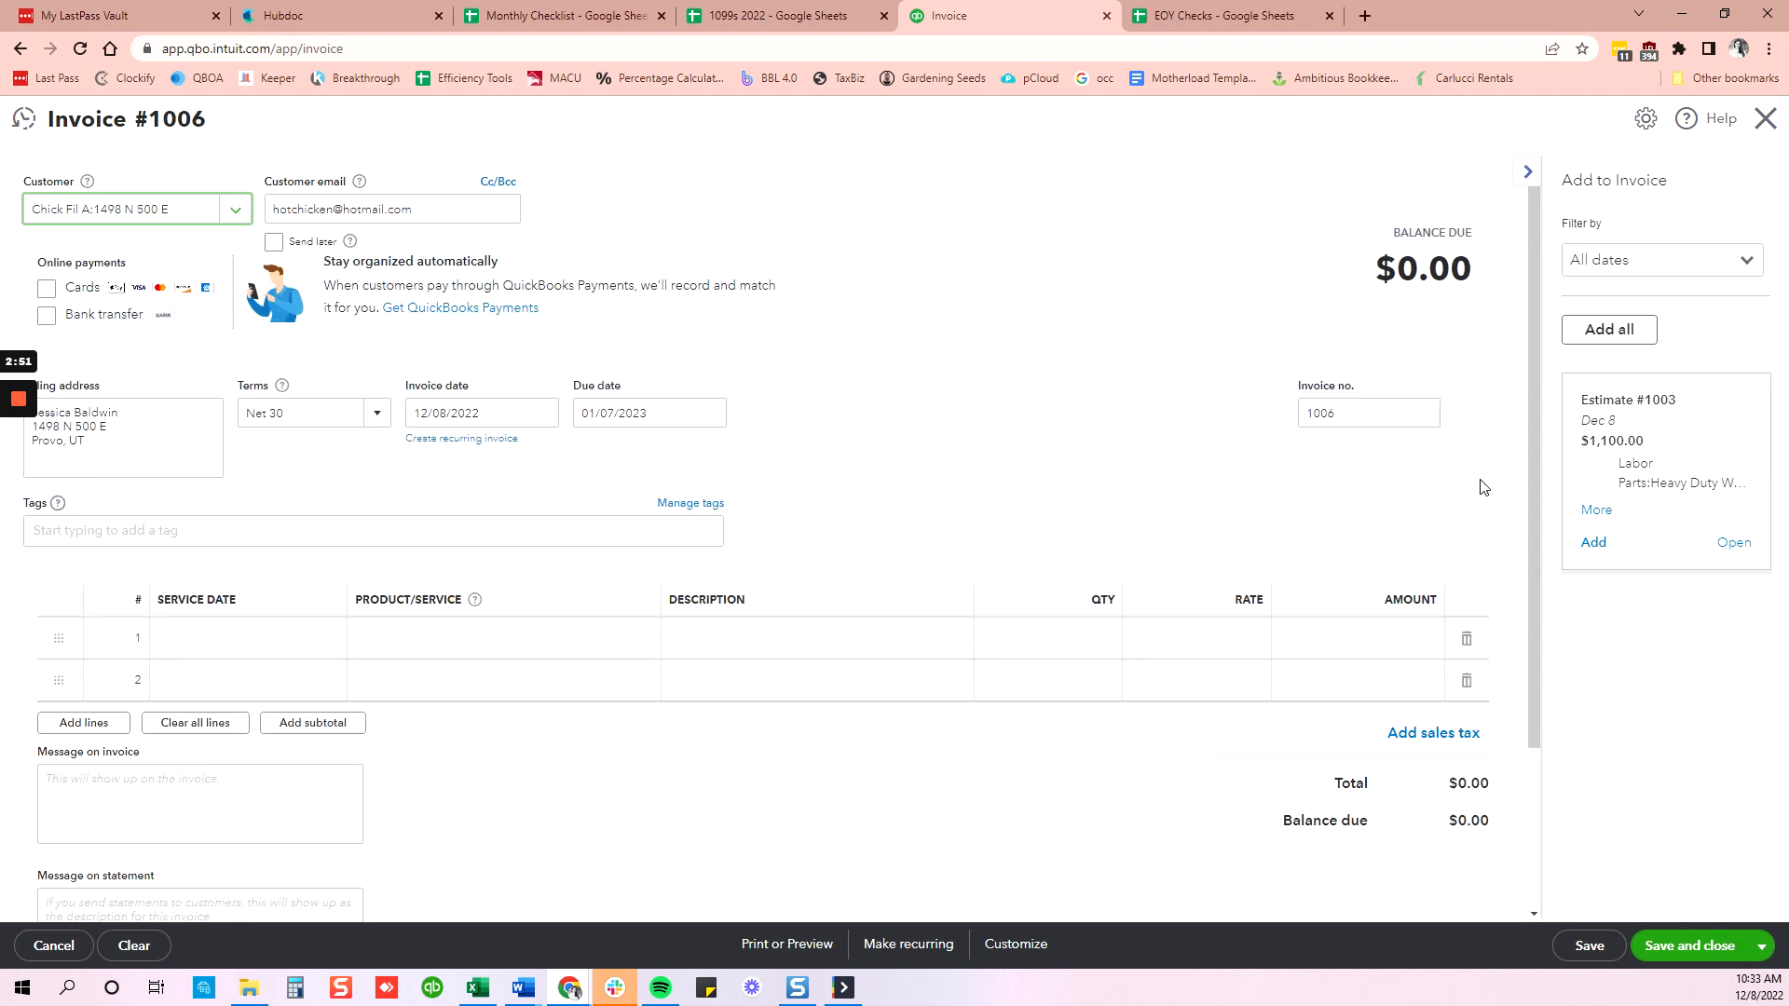
left_click(1594, 545)
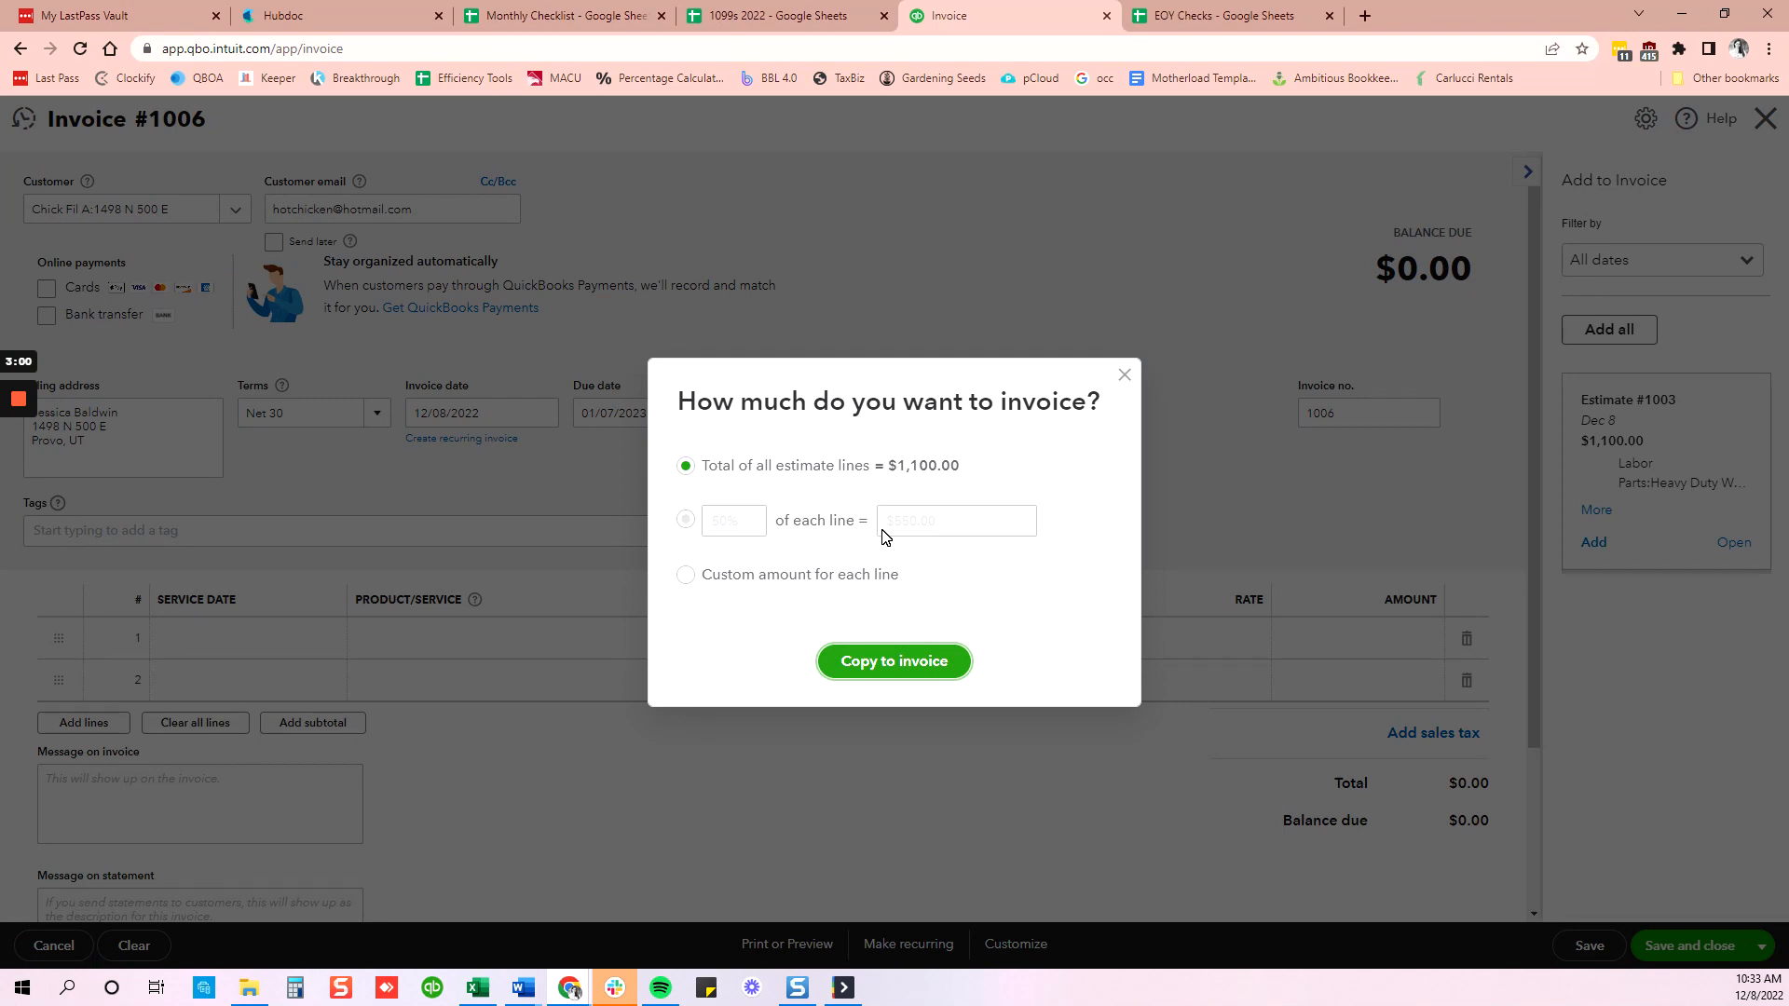
left_click(836, 588)
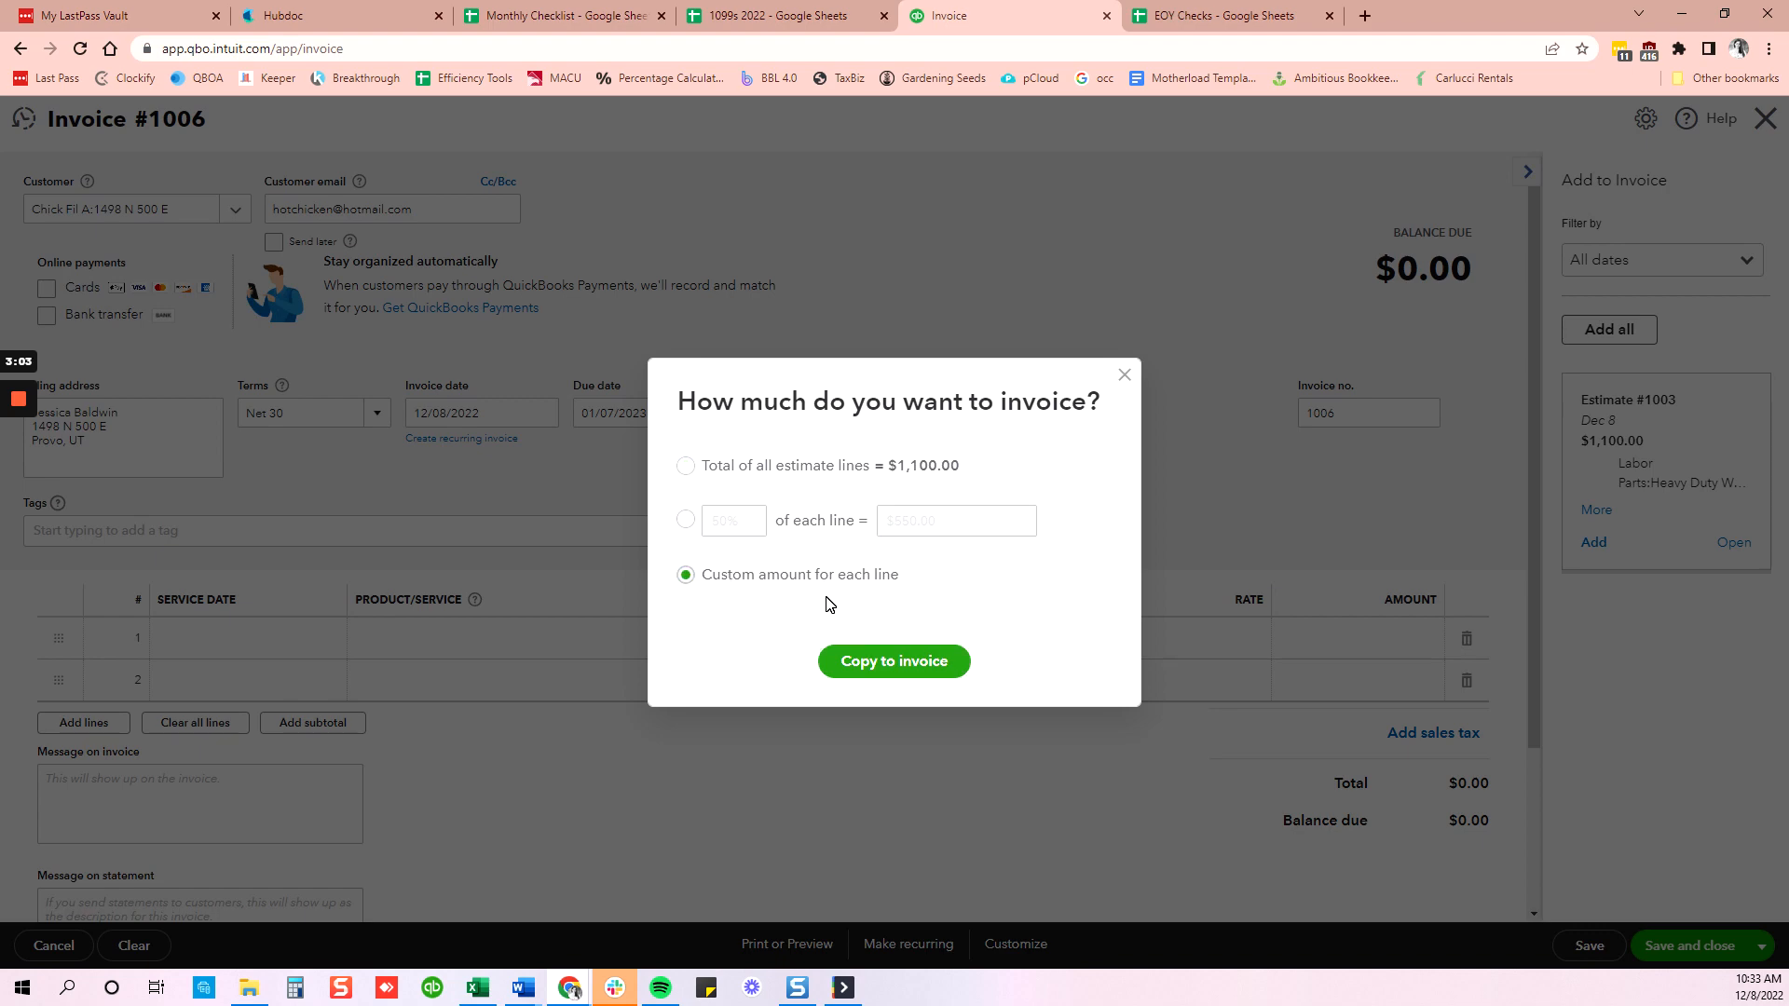
left_click(1124, 374)
left_click(1765, 118)
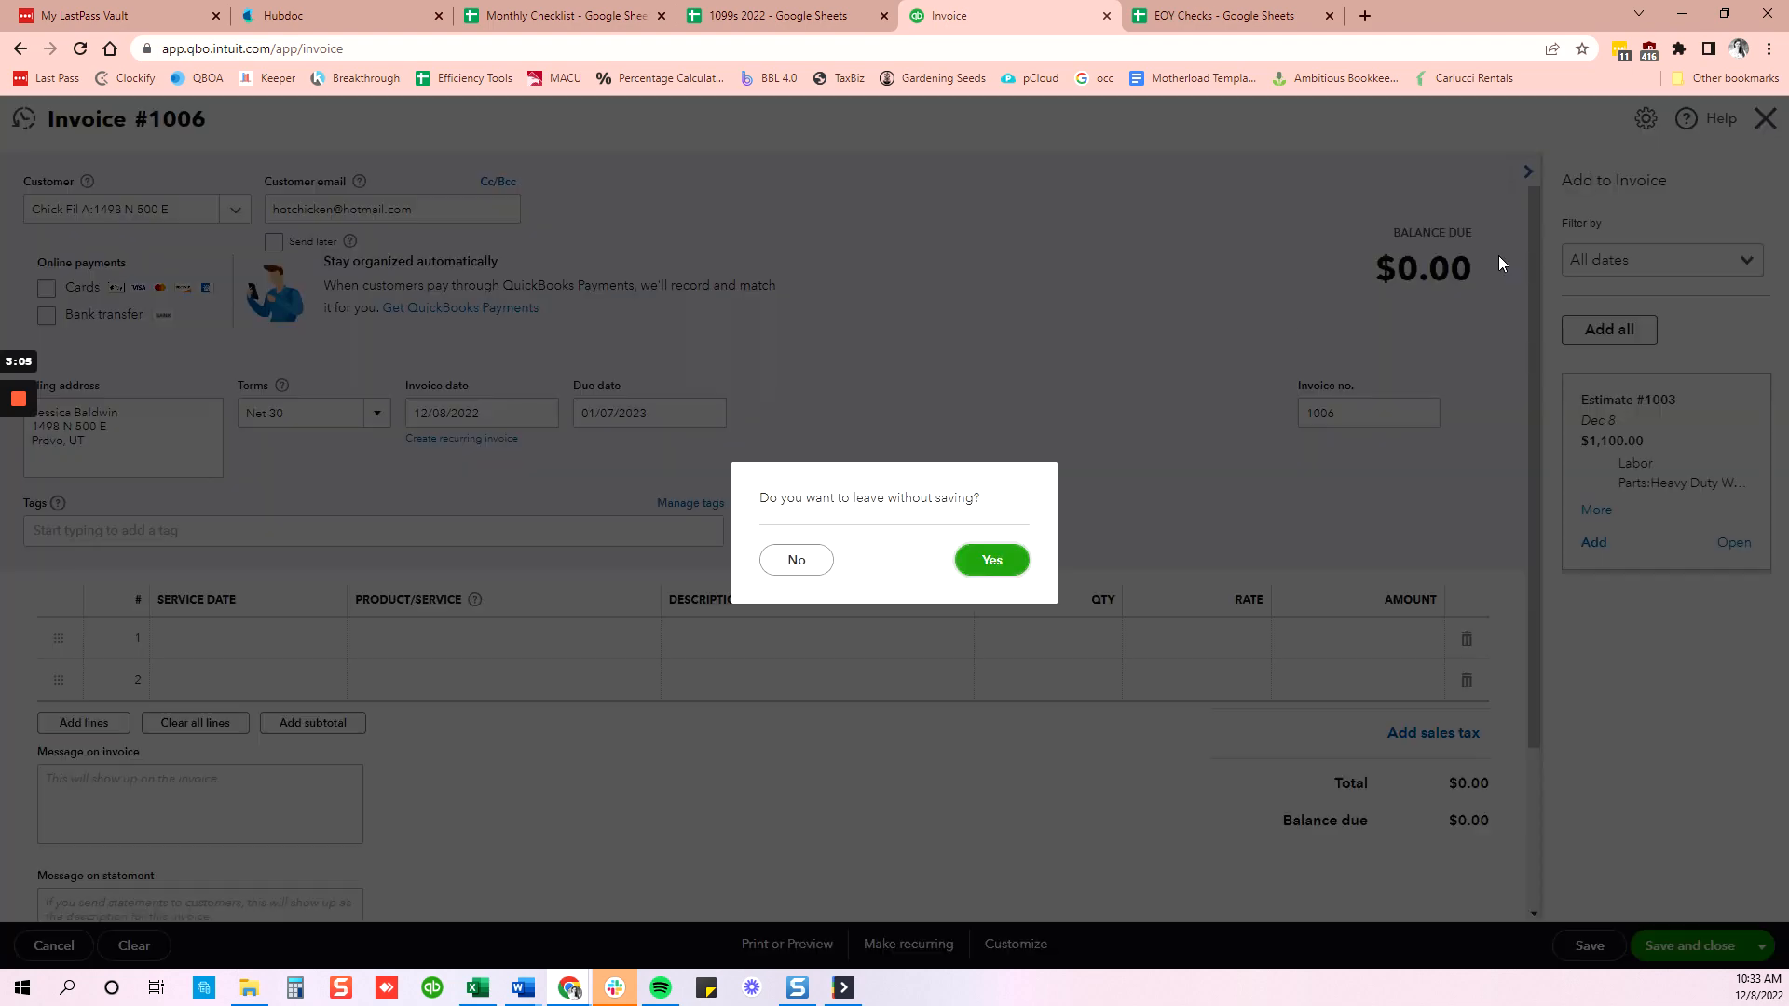
left_click(1023, 566)
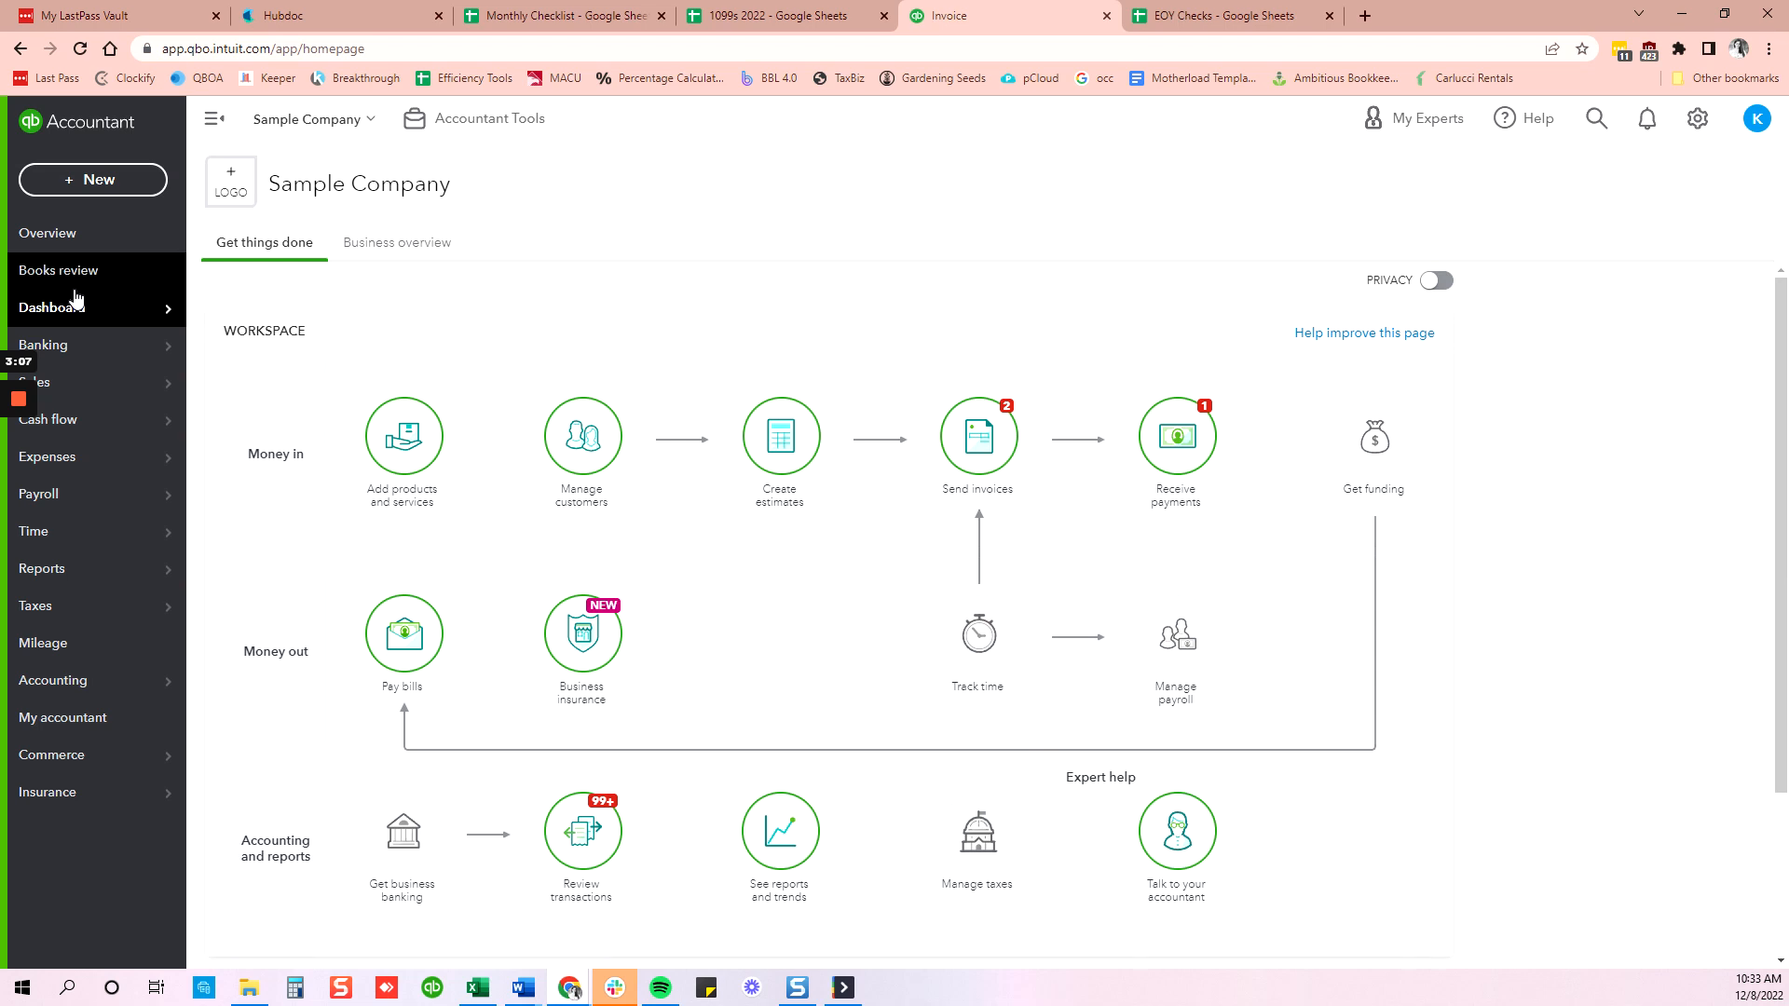
Open the customer list and bring up the transactions of the Chick Fil A sub-customer in Provo
mouse_move(115, 389)
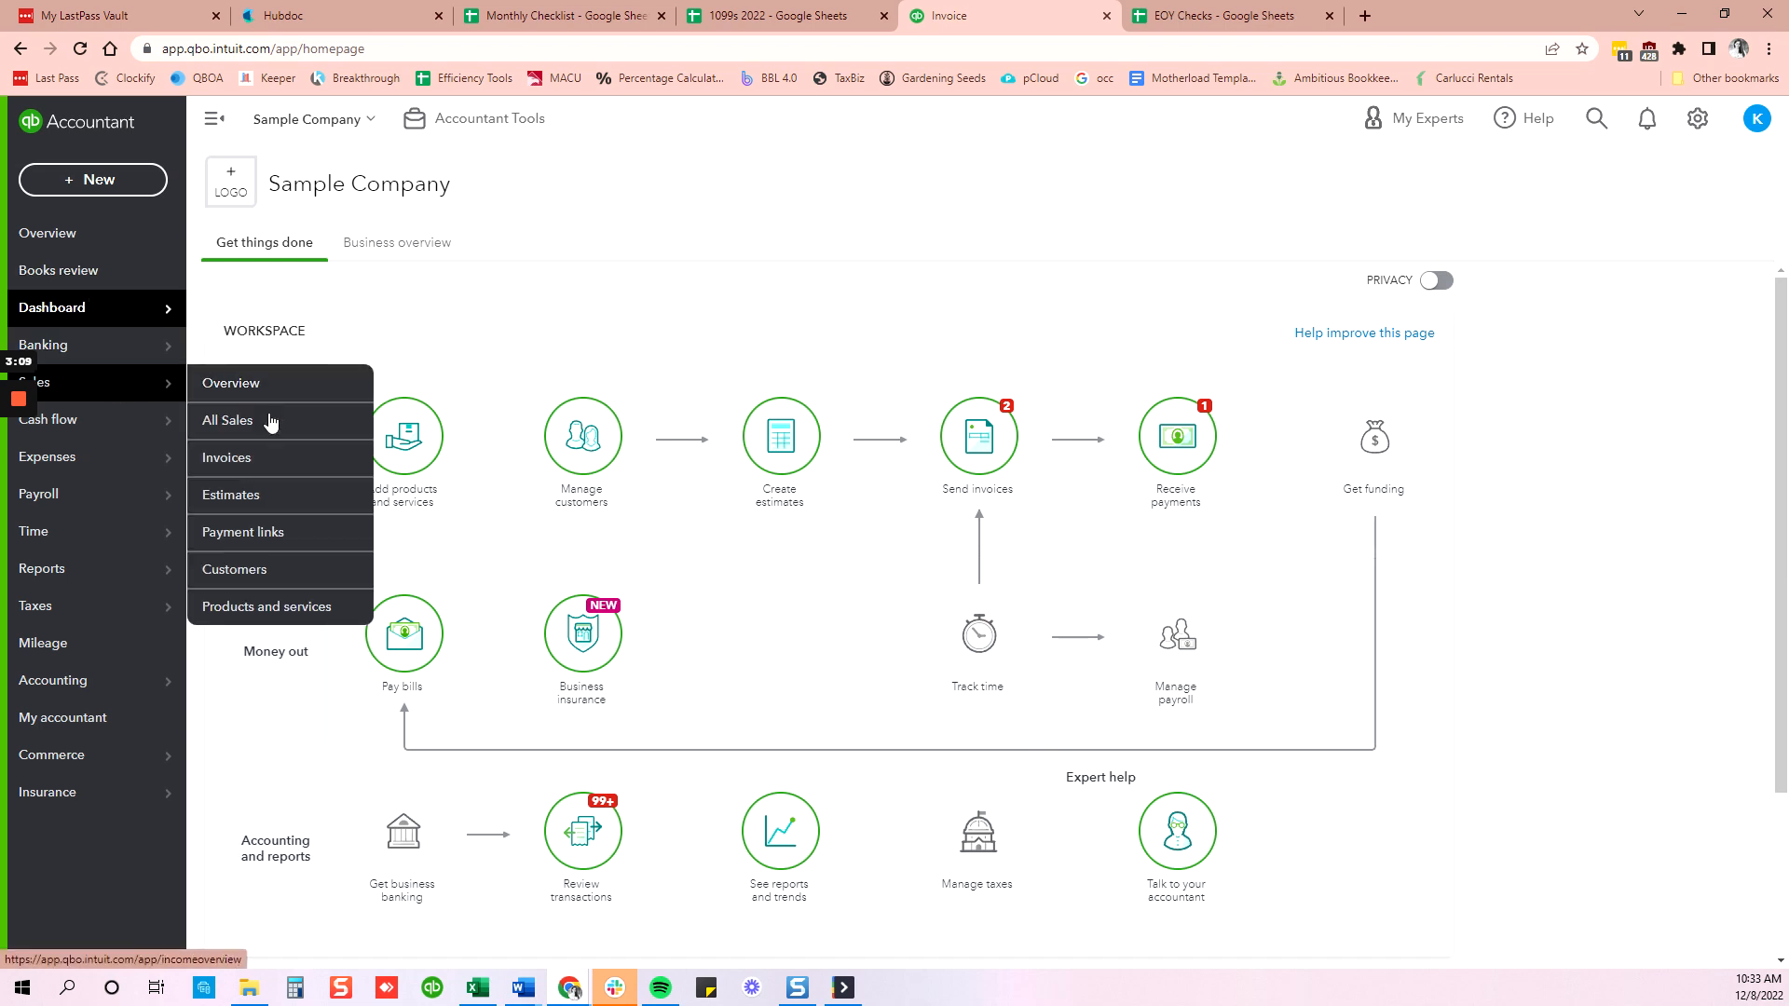
left_click(249, 569)
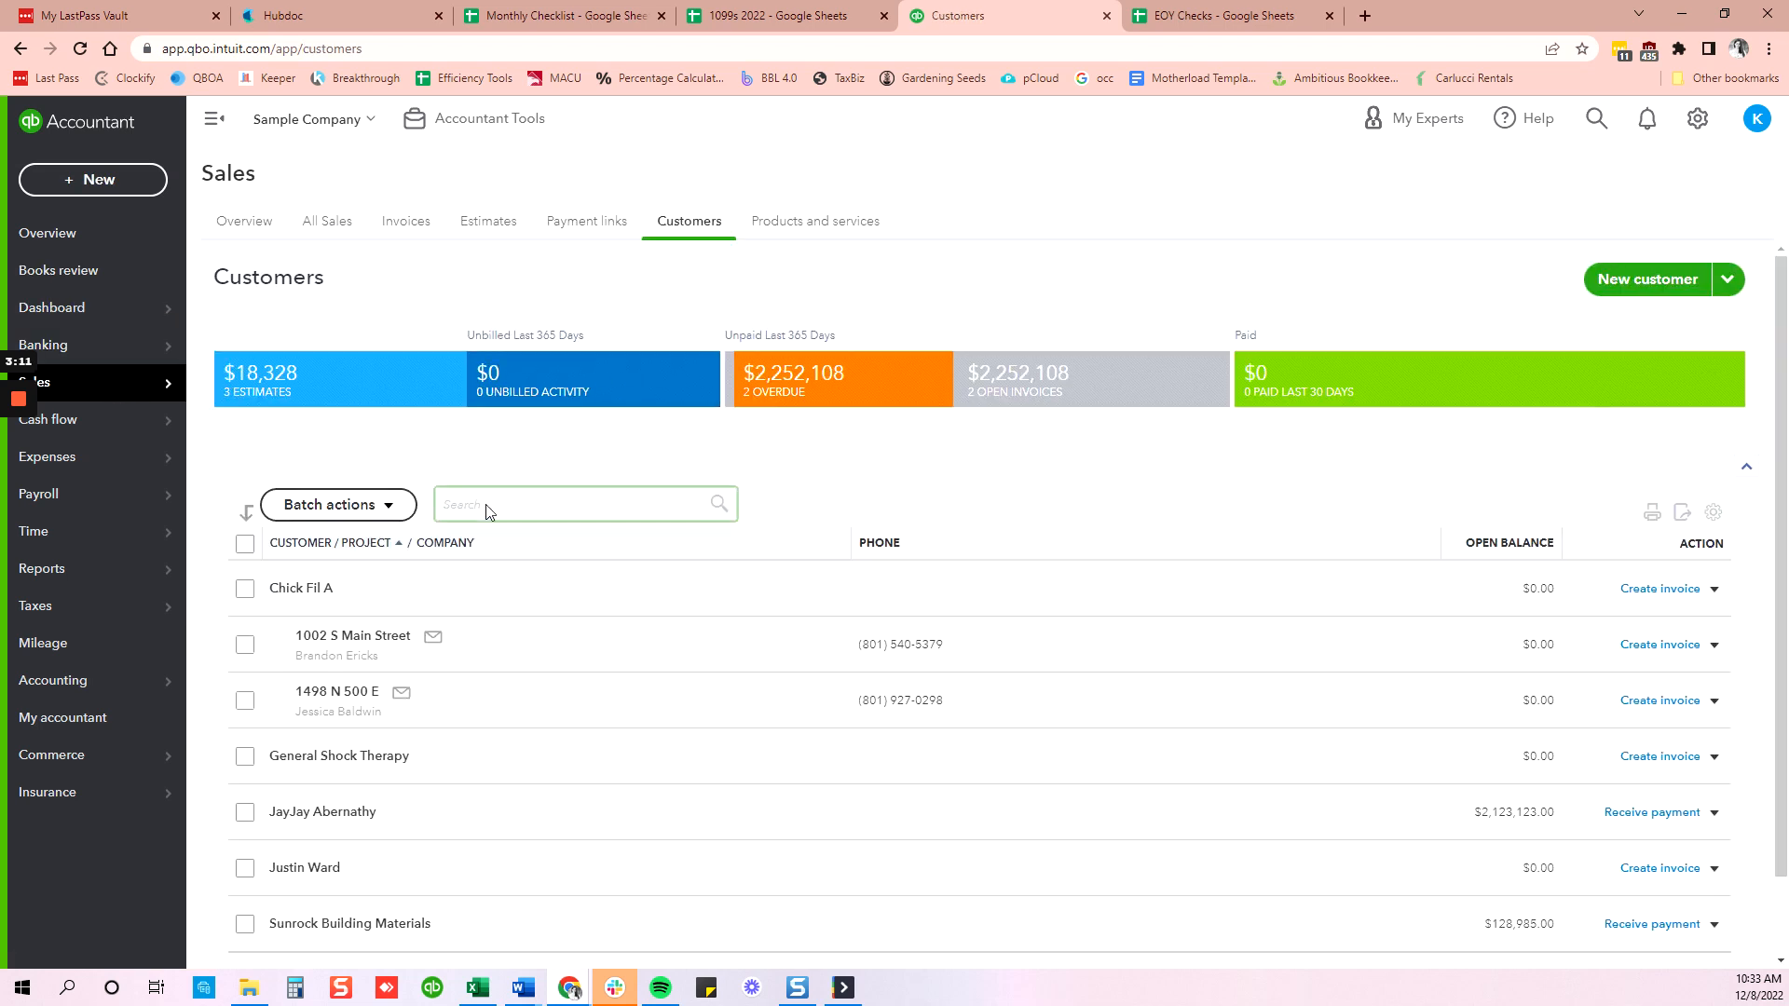
left_click(368, 643)
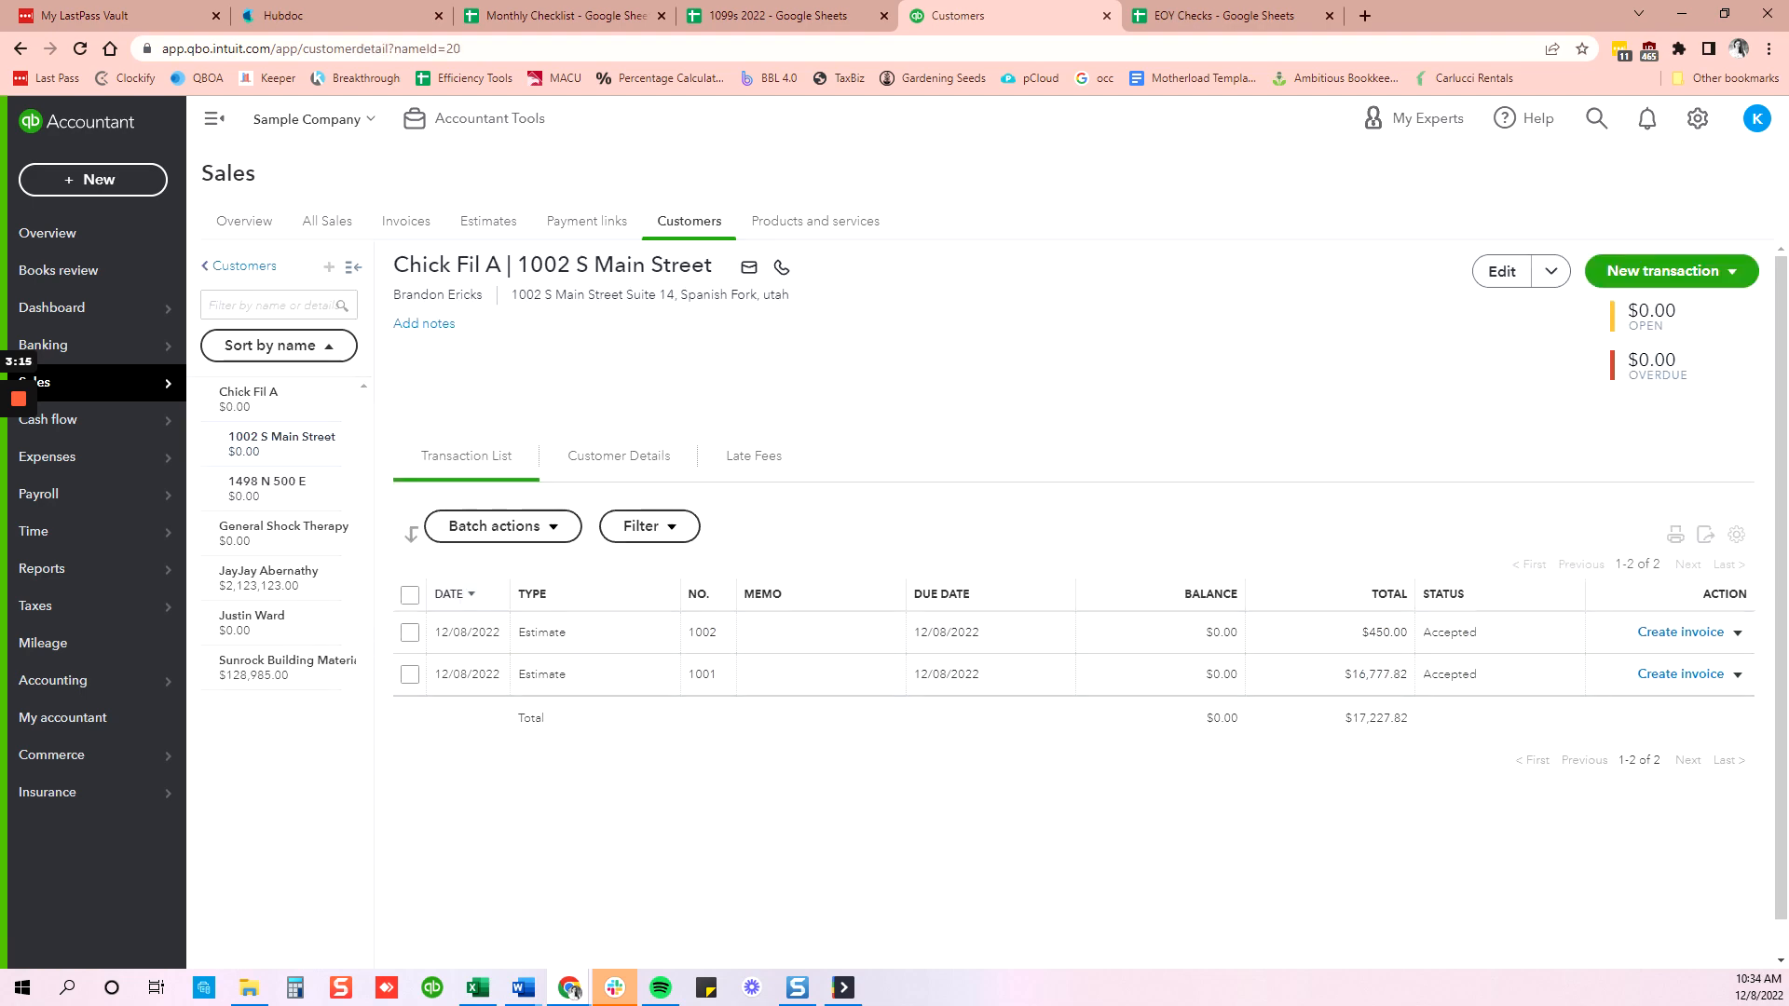
left_click(278, 488)
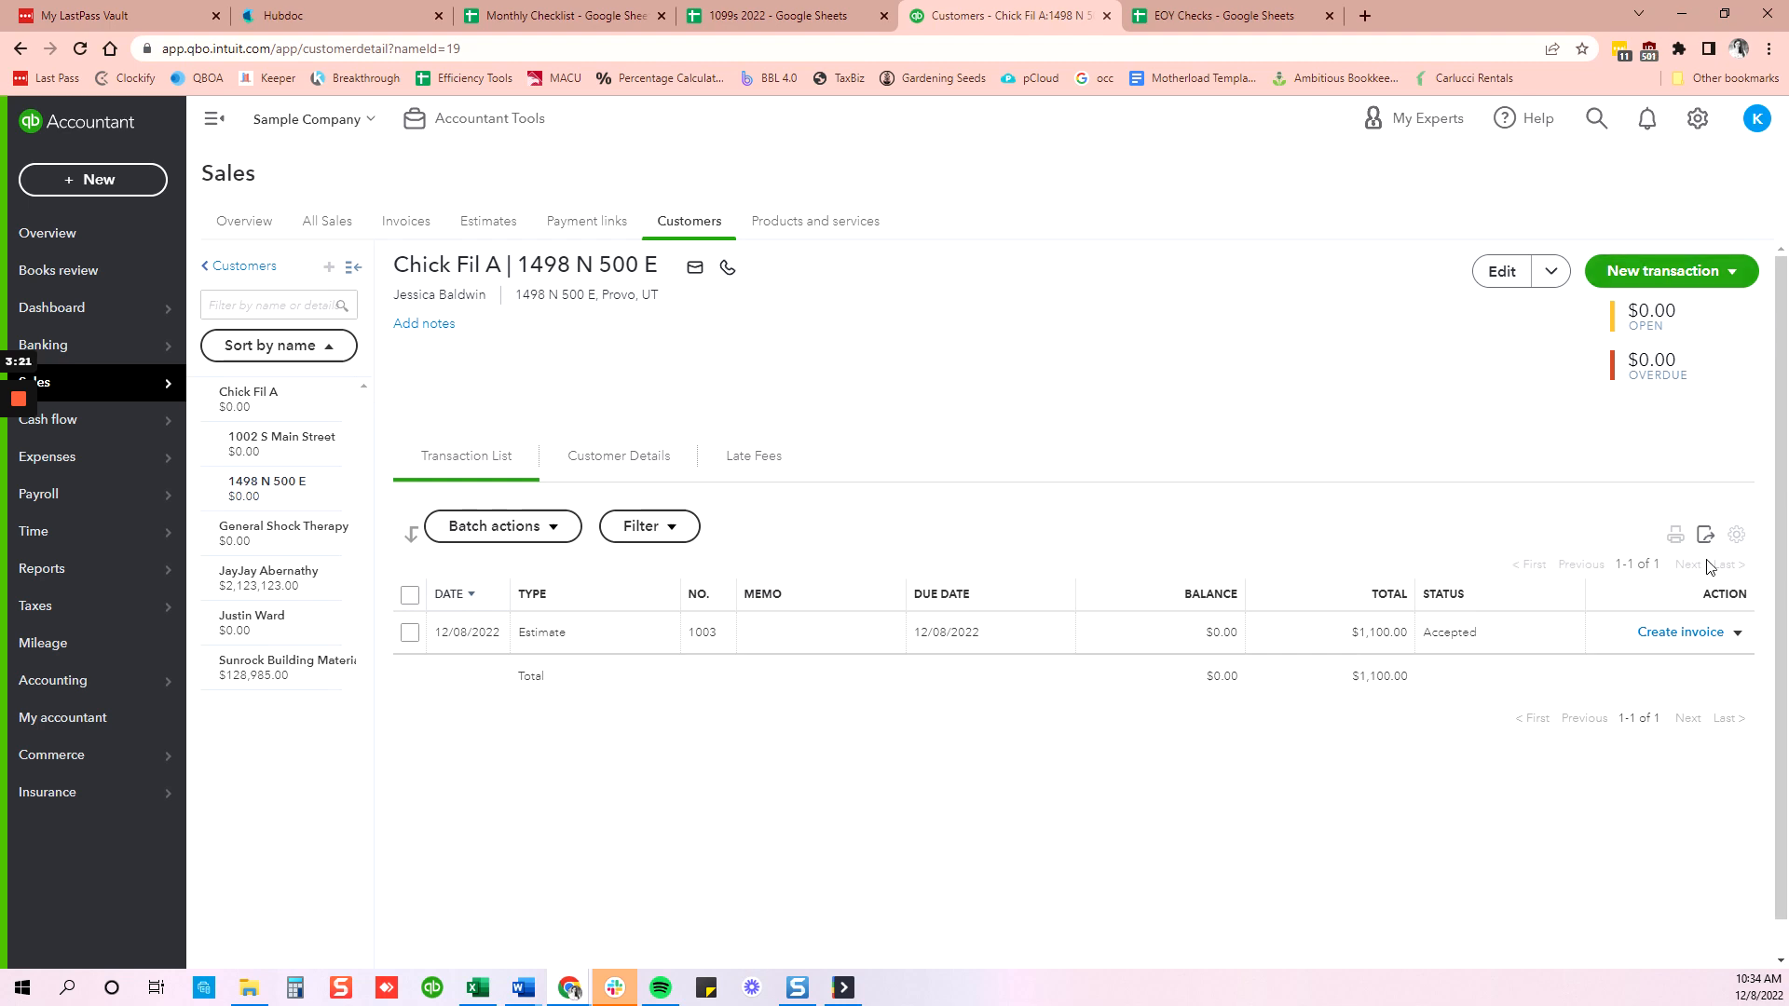
left_click(1674, 278)
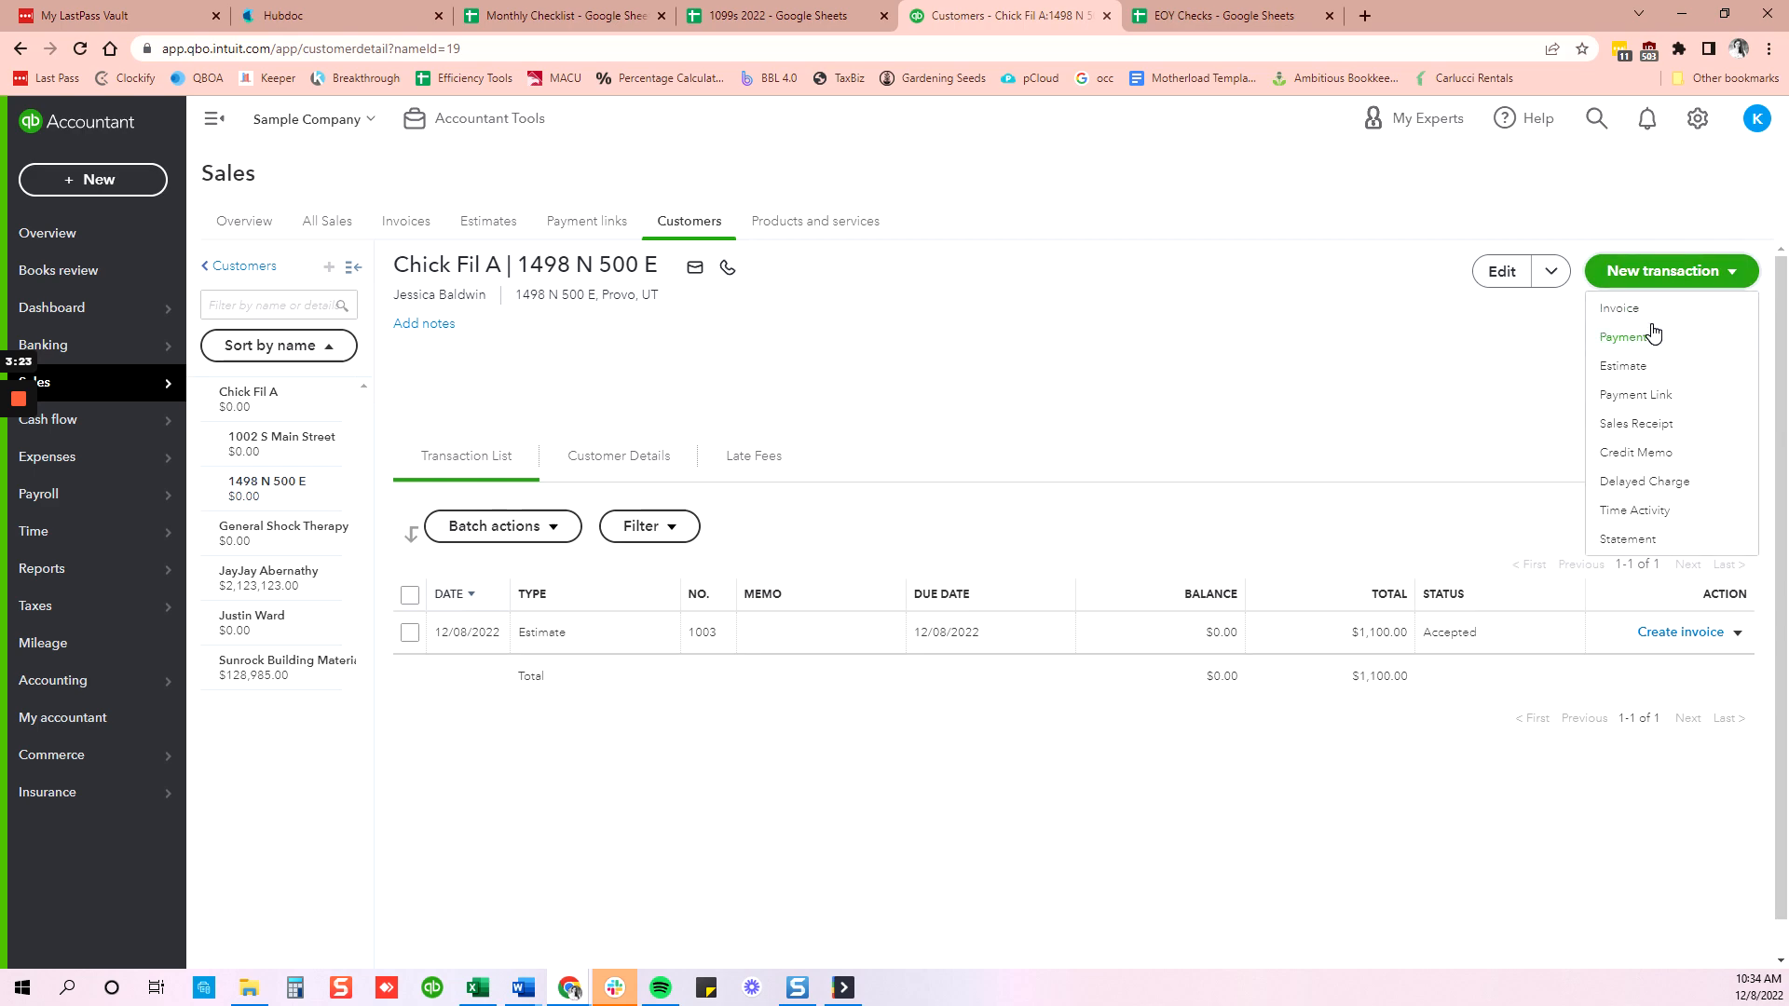
left_click(1388, 379)
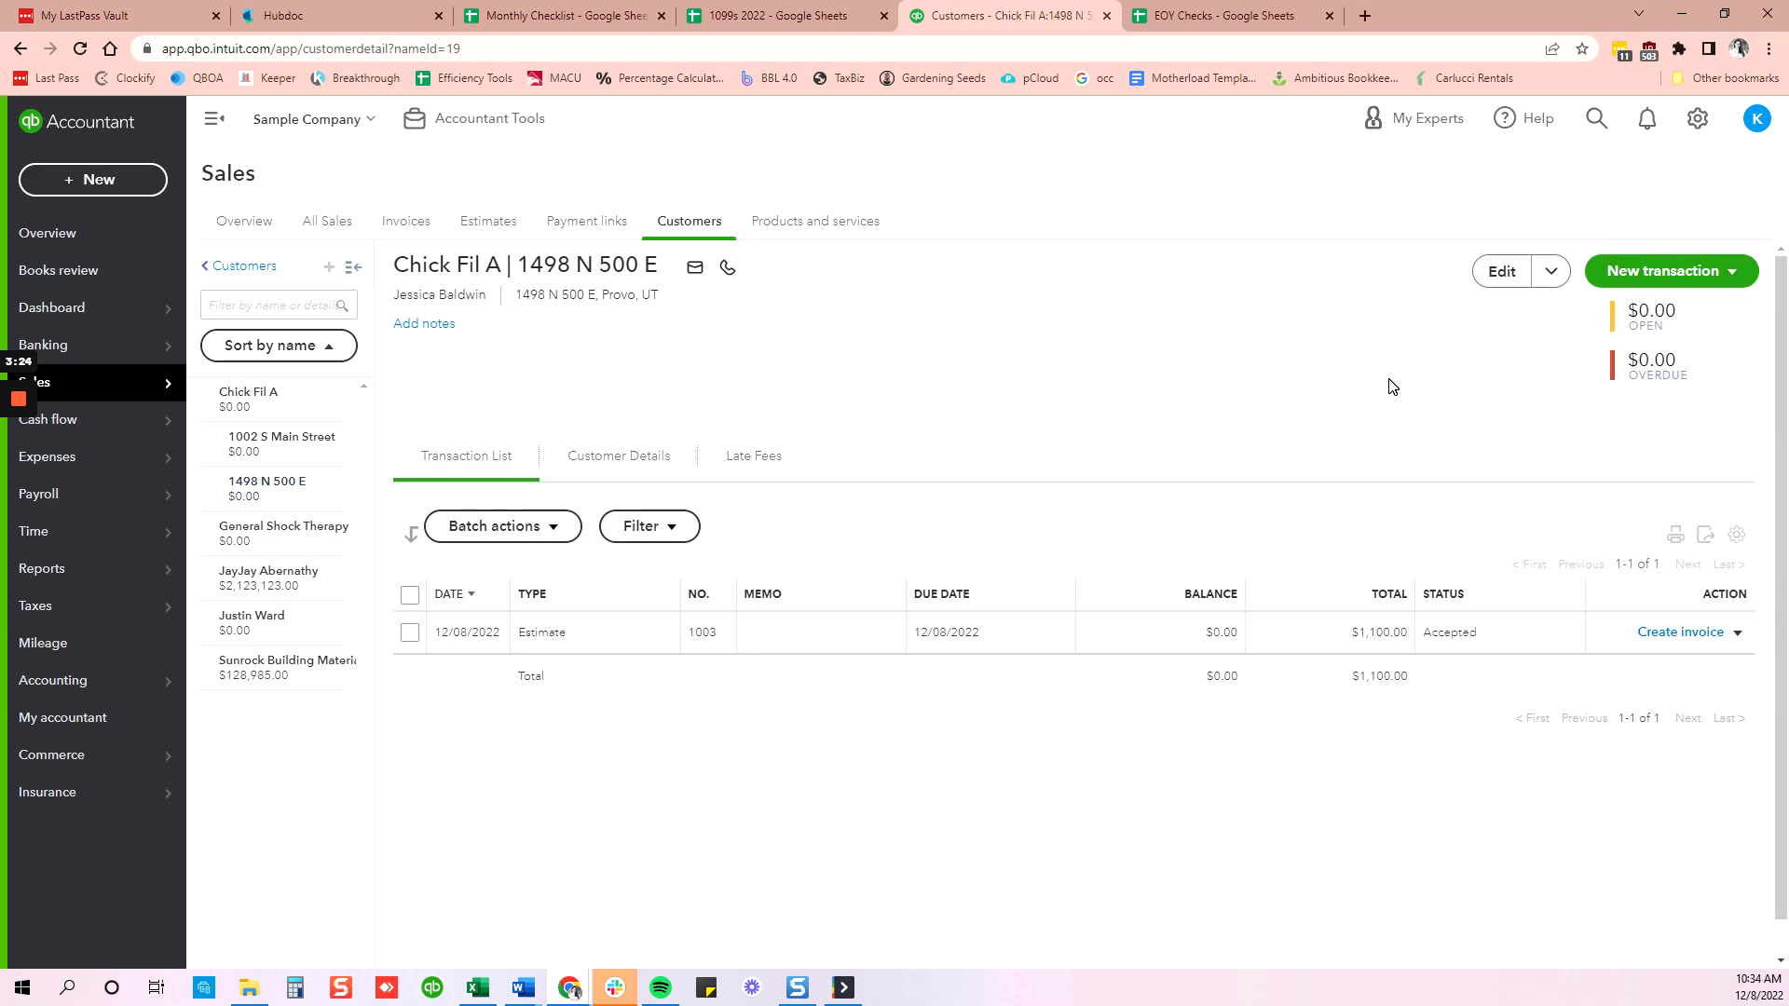
Create an invoice from the sub-customer's accepted estimate, using a custom amount for each line
left_click(1674, 634)
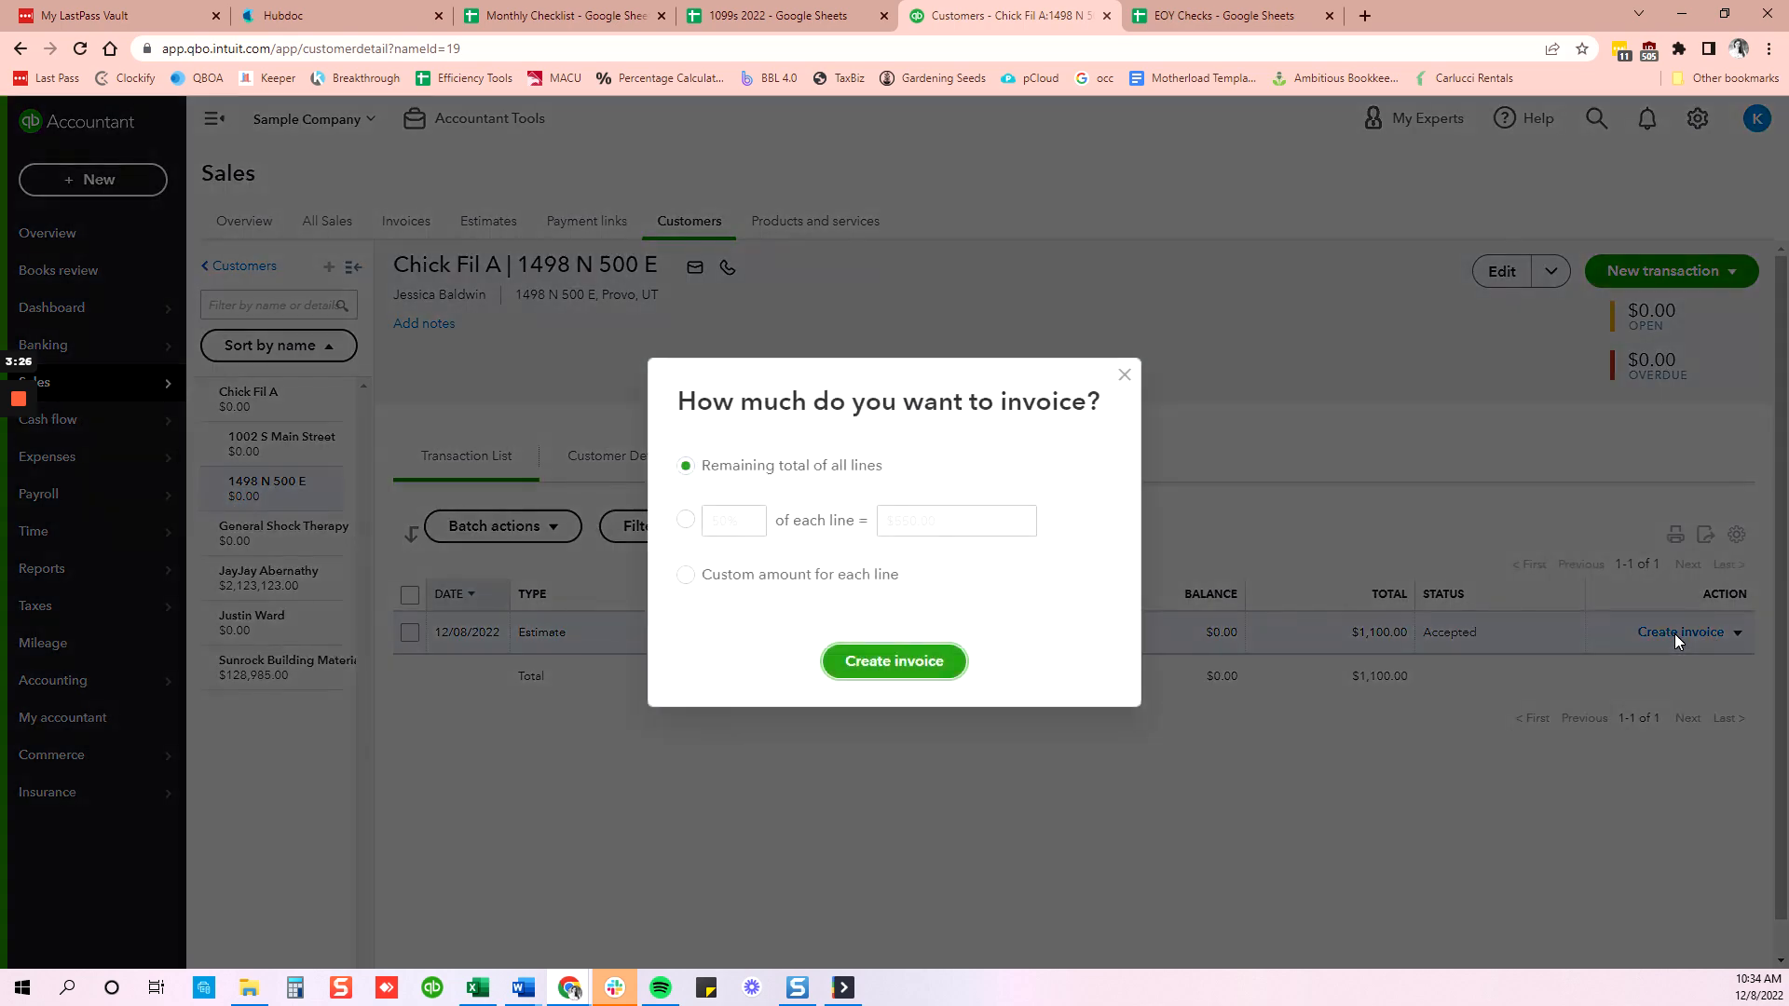
left_click(686, 575)
left_click(687, 581)
left_click(862, 667)
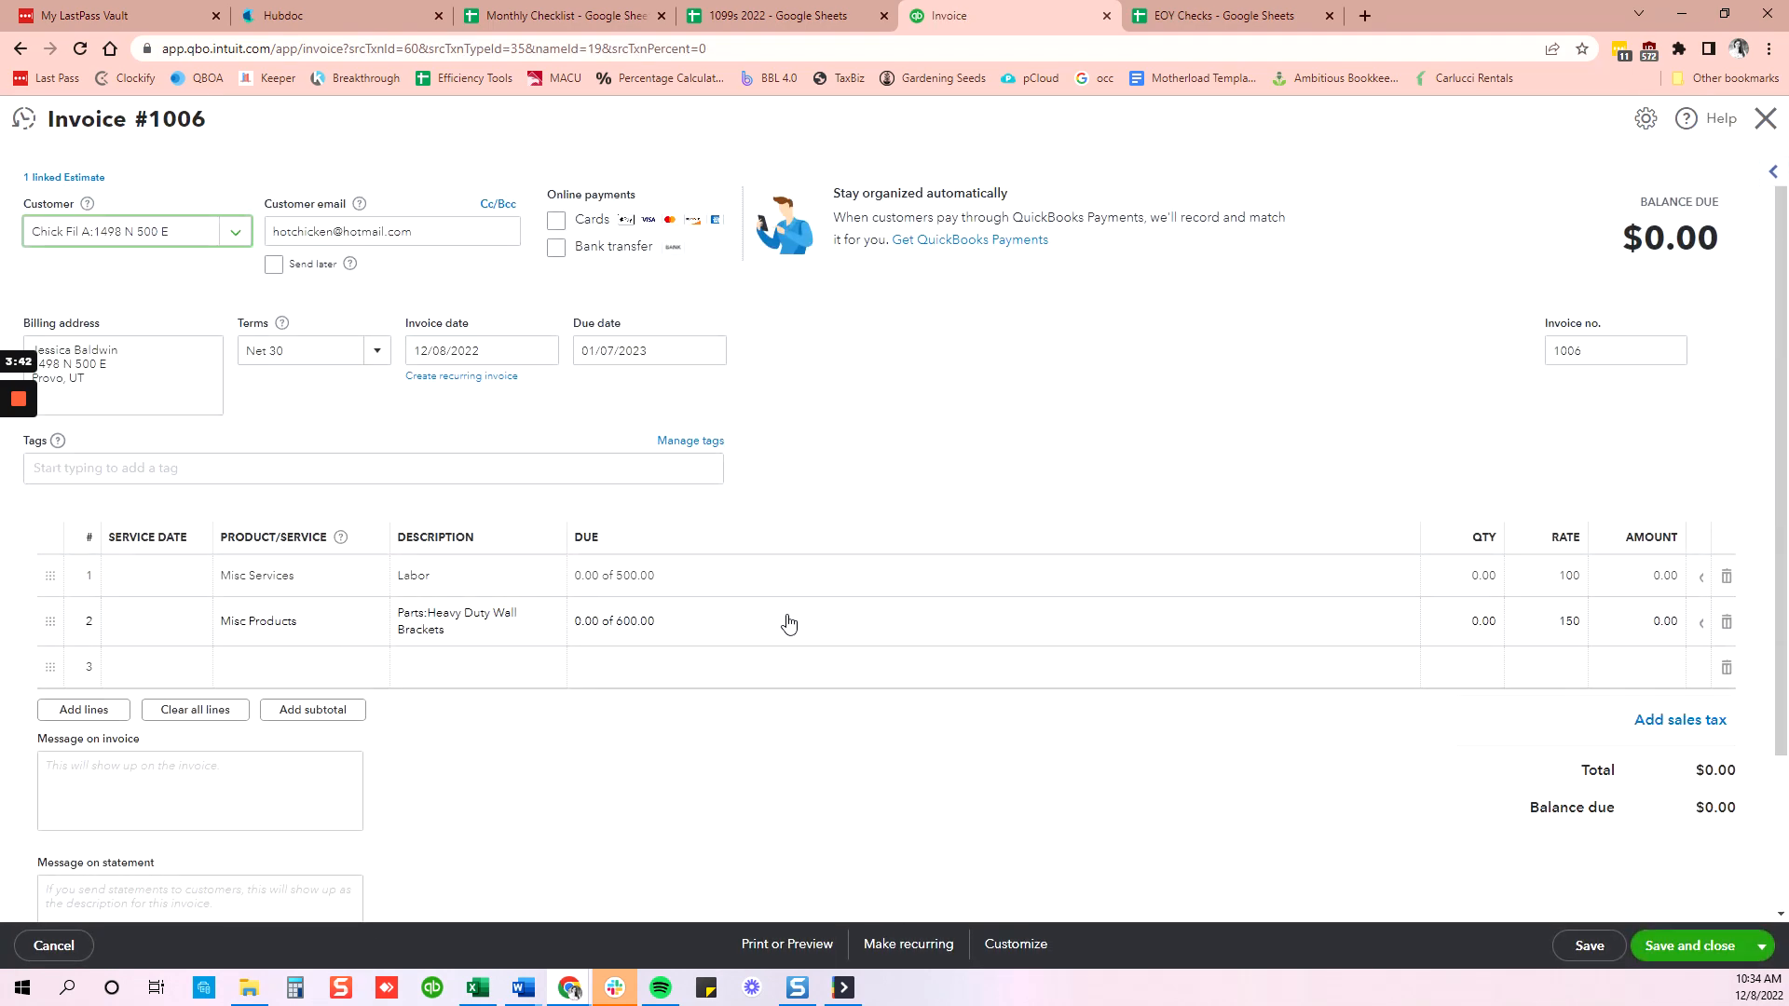
Bill the Misc Products line by percent at 100% of its estimated amount, then save and close the invoice
left_click(634, 622)
left_click(633, 637)
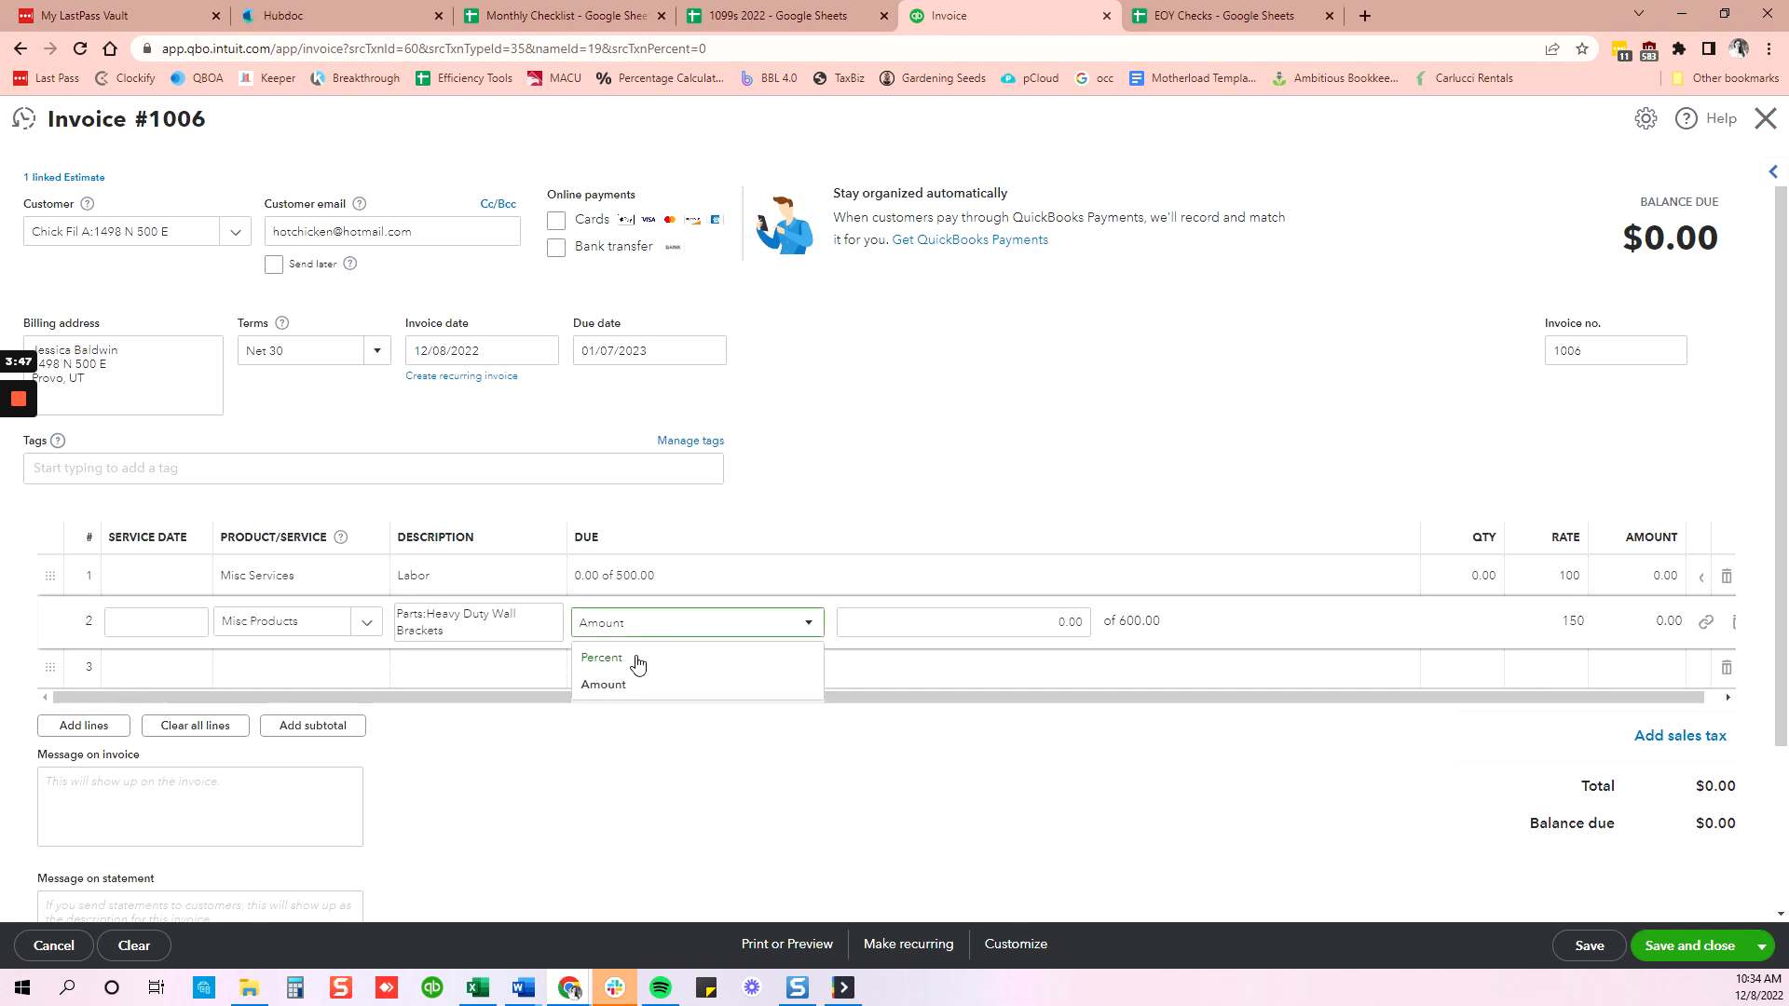
left_click(634, 658)
key("Tab")
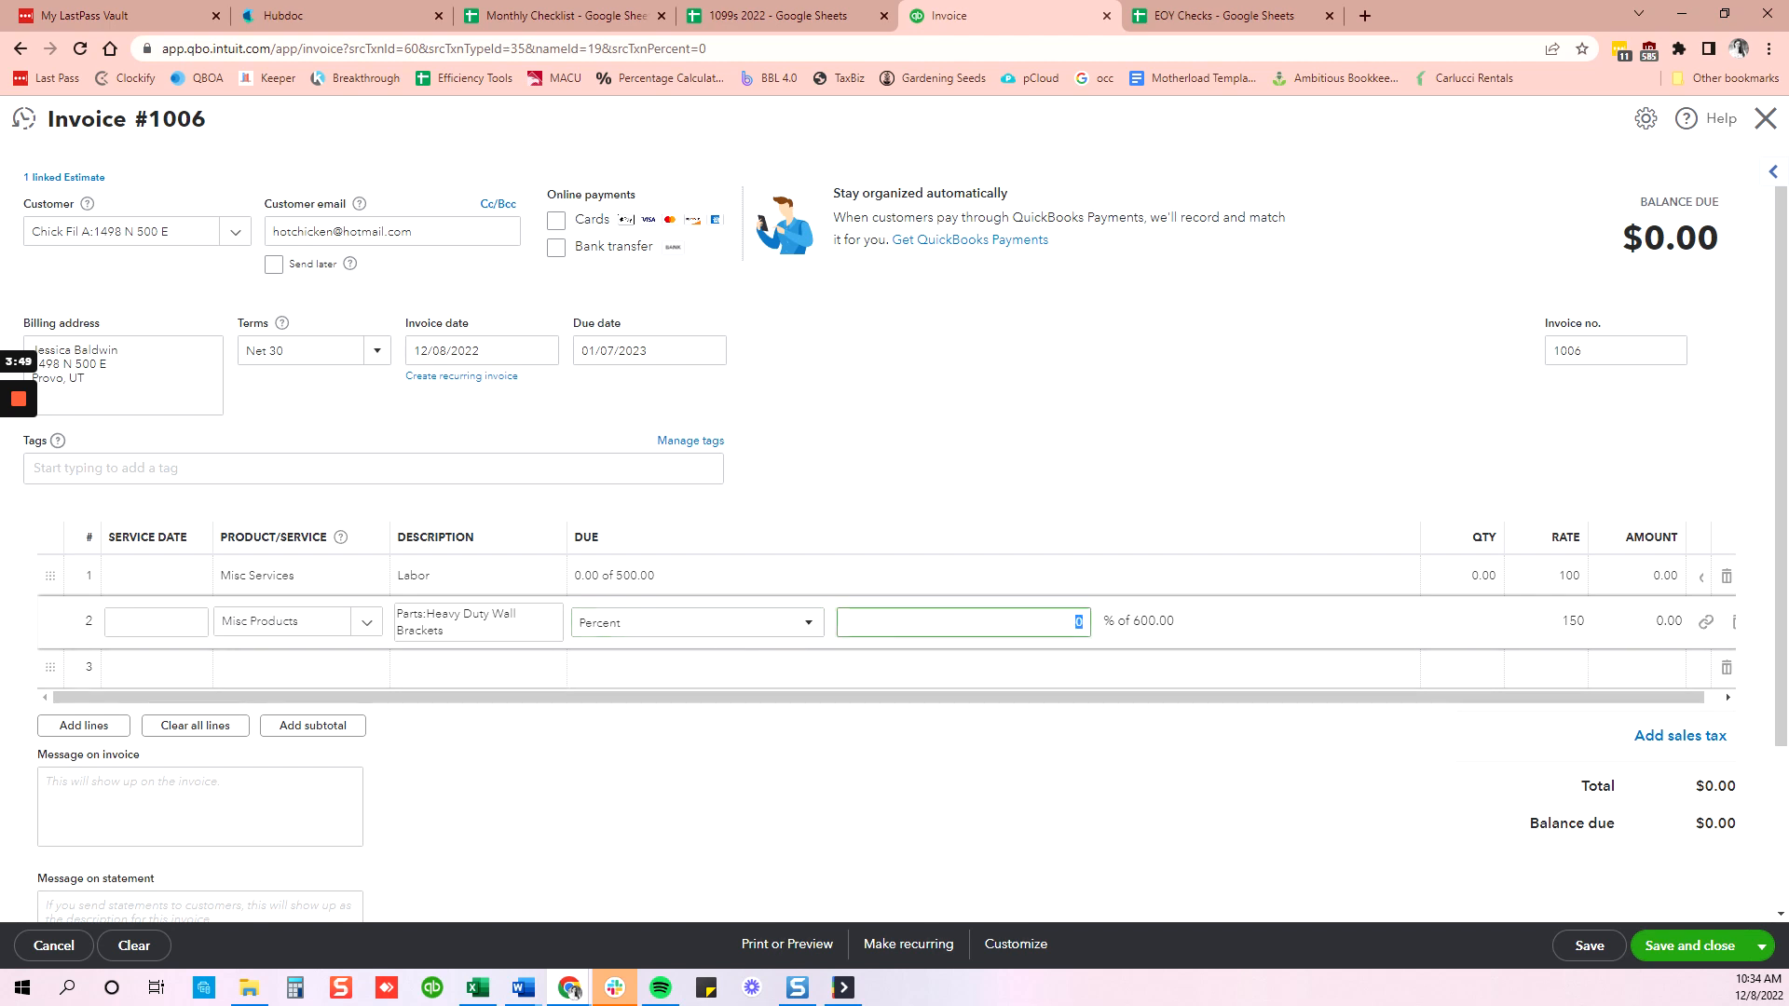
key("Tab")
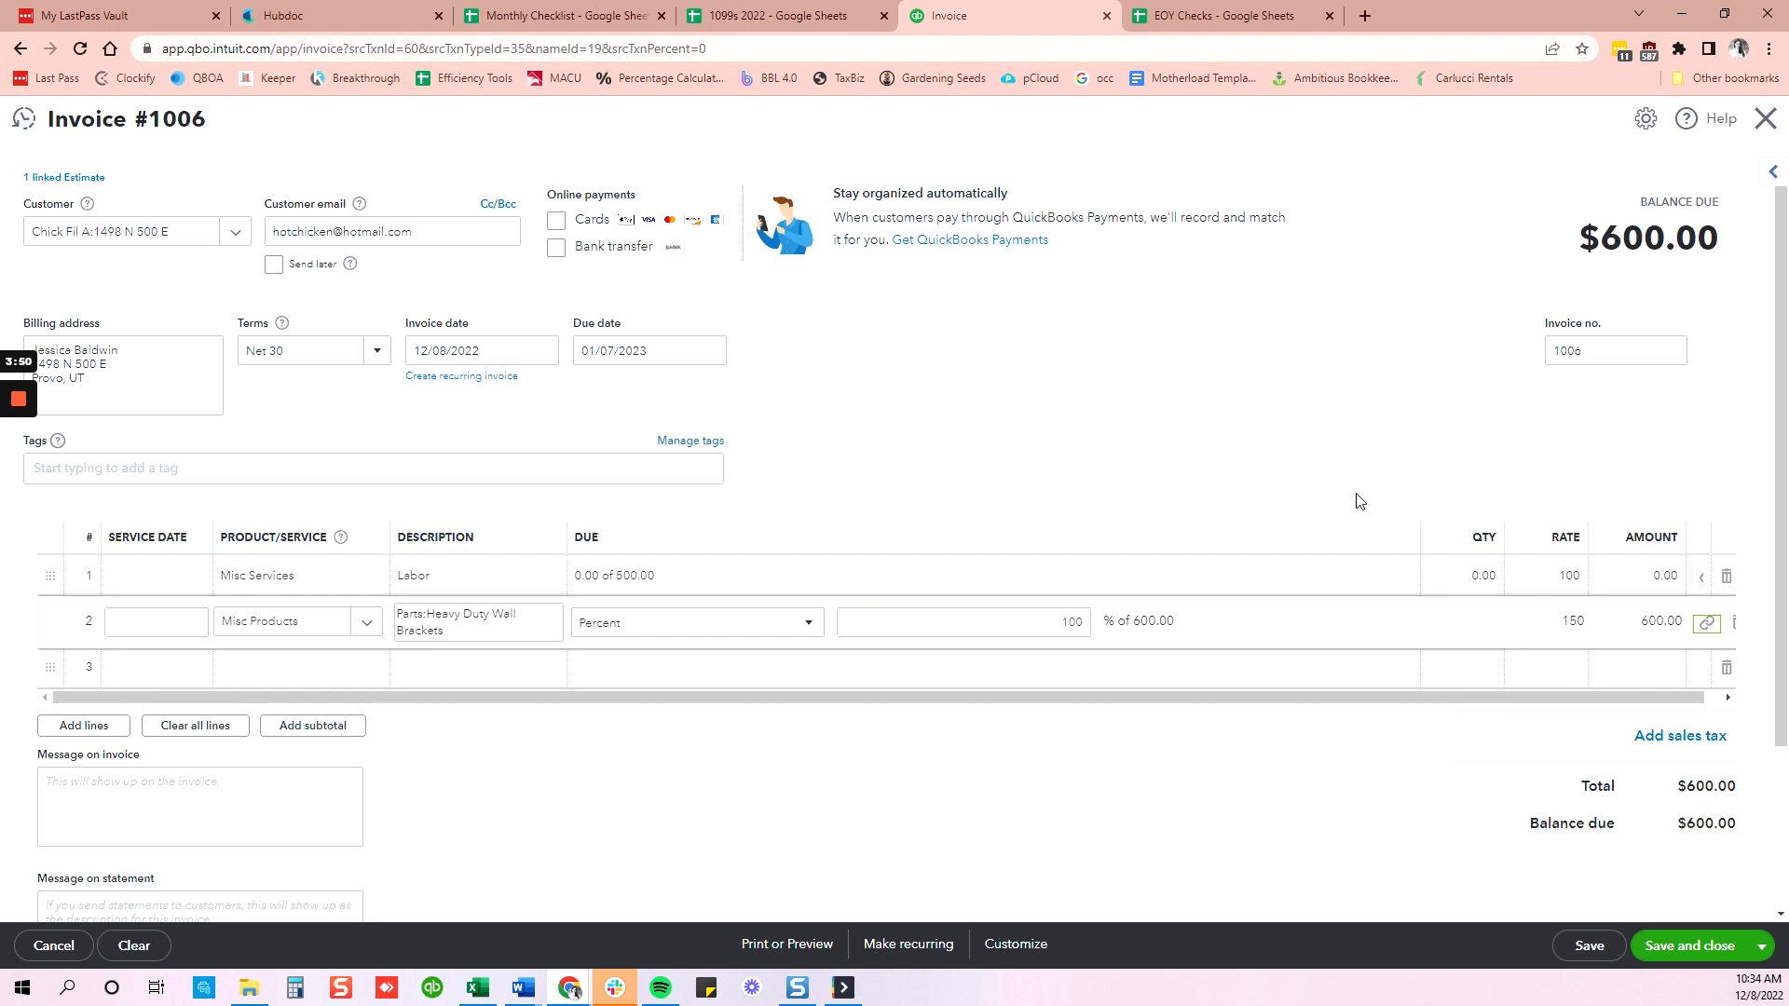
left_click(1304, 402)
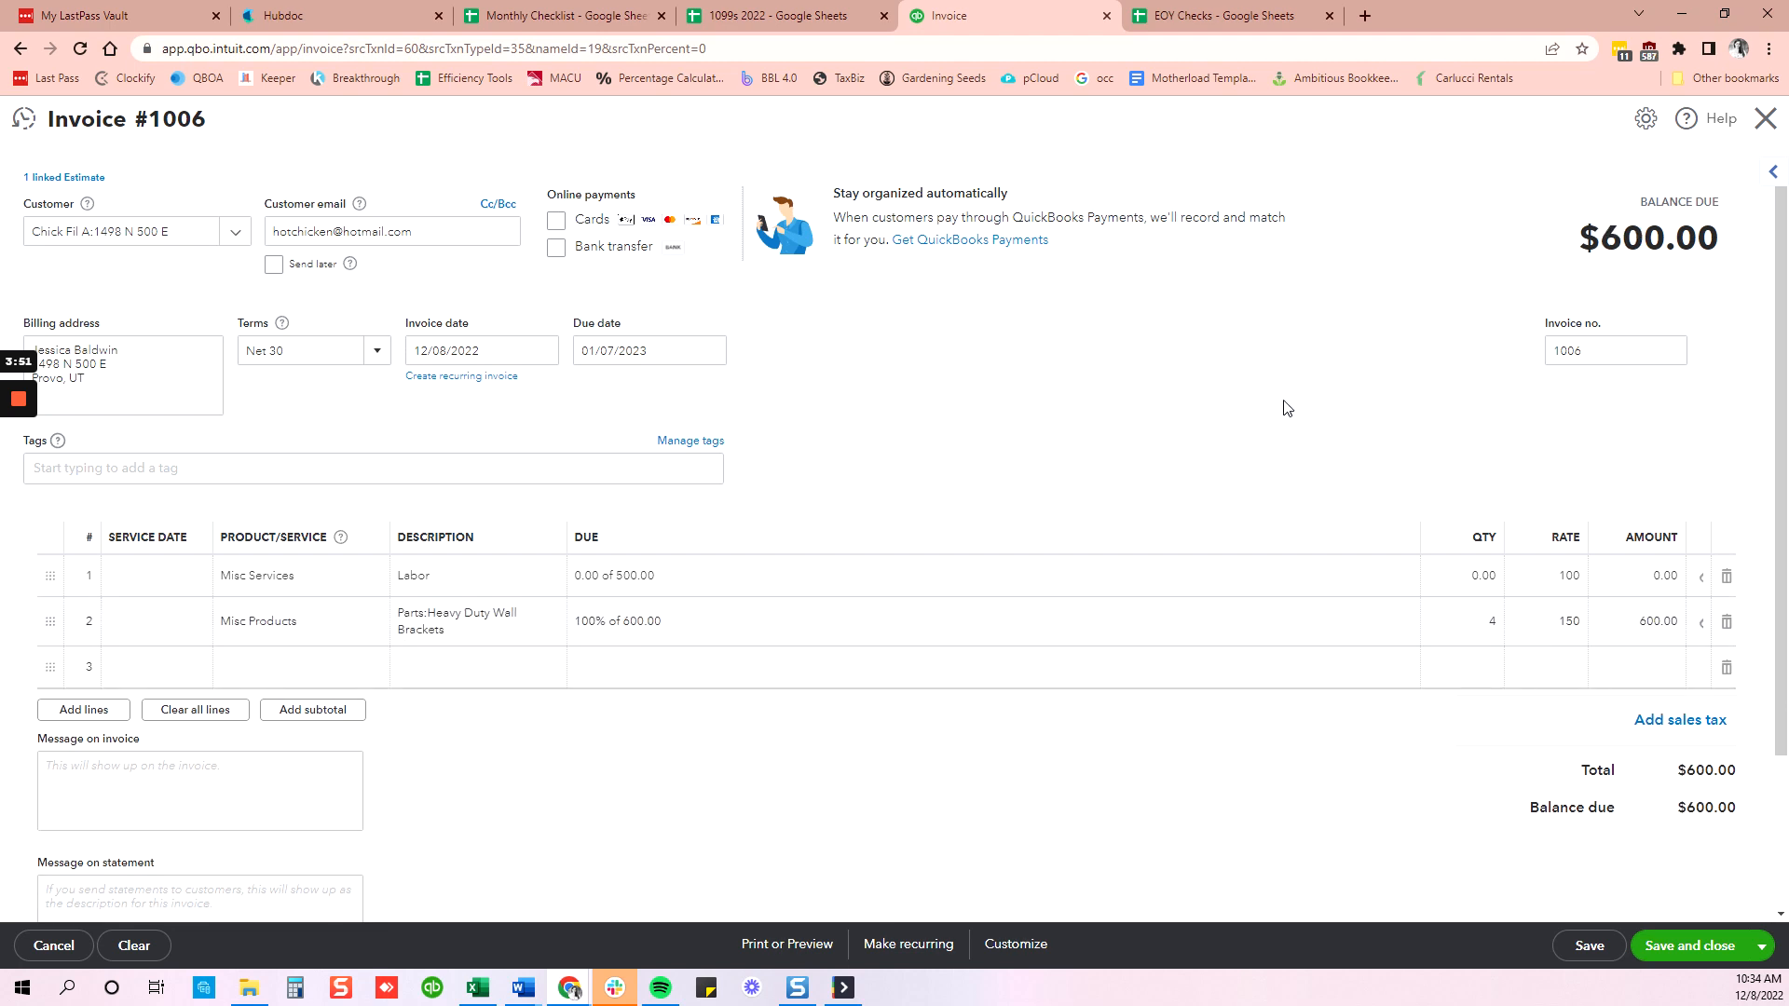
left_click(1712, 950)
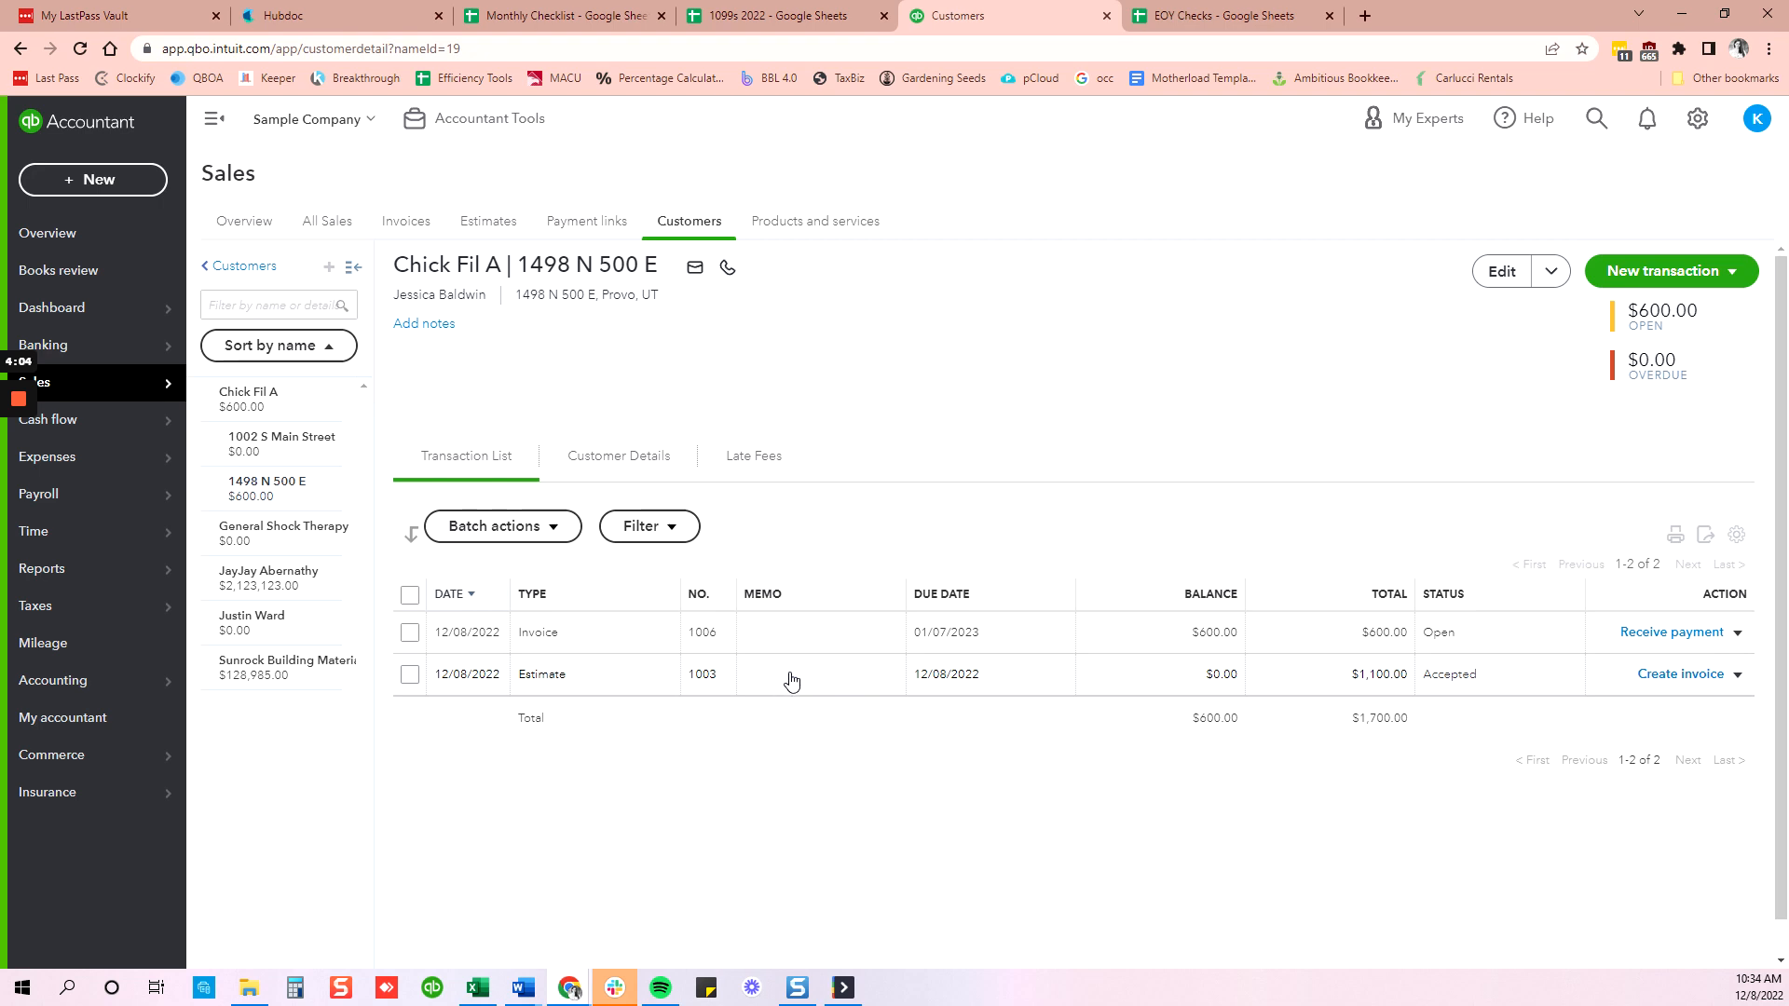
Reopen the accepted estimate and add Change Order - Labor on line 3 and Change Order - Materials on line 4
left_click(767, 671)
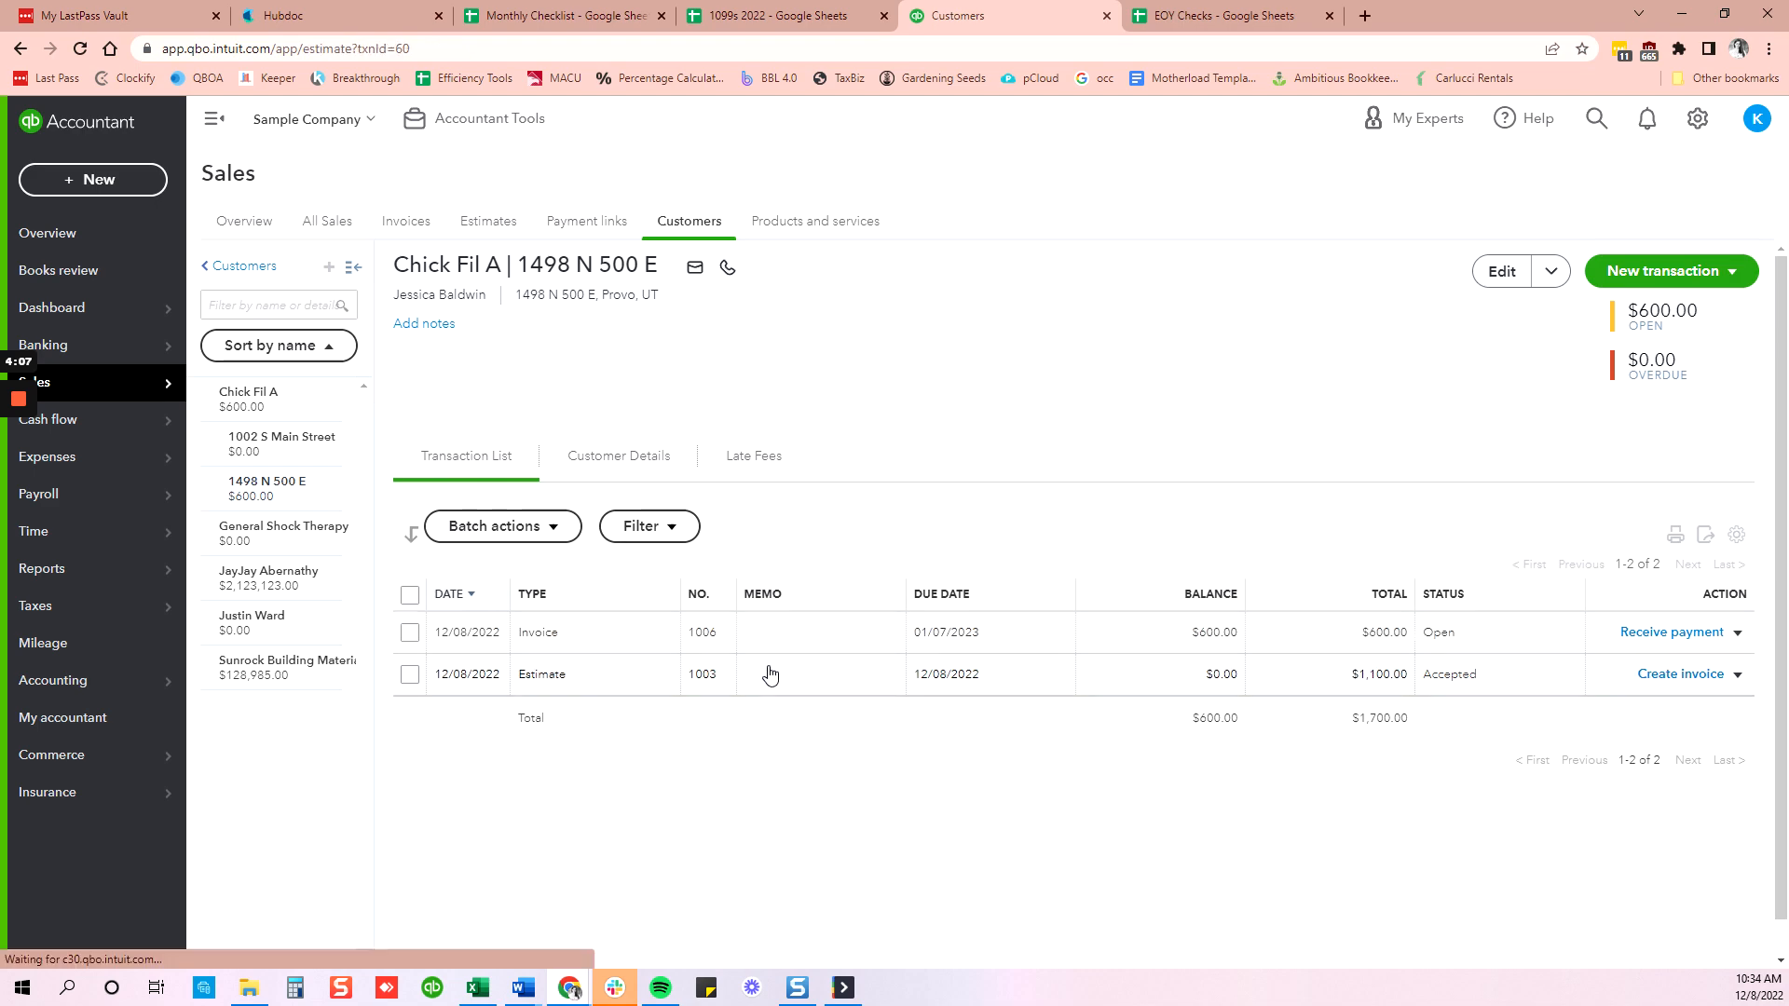
left_click(359, 635)
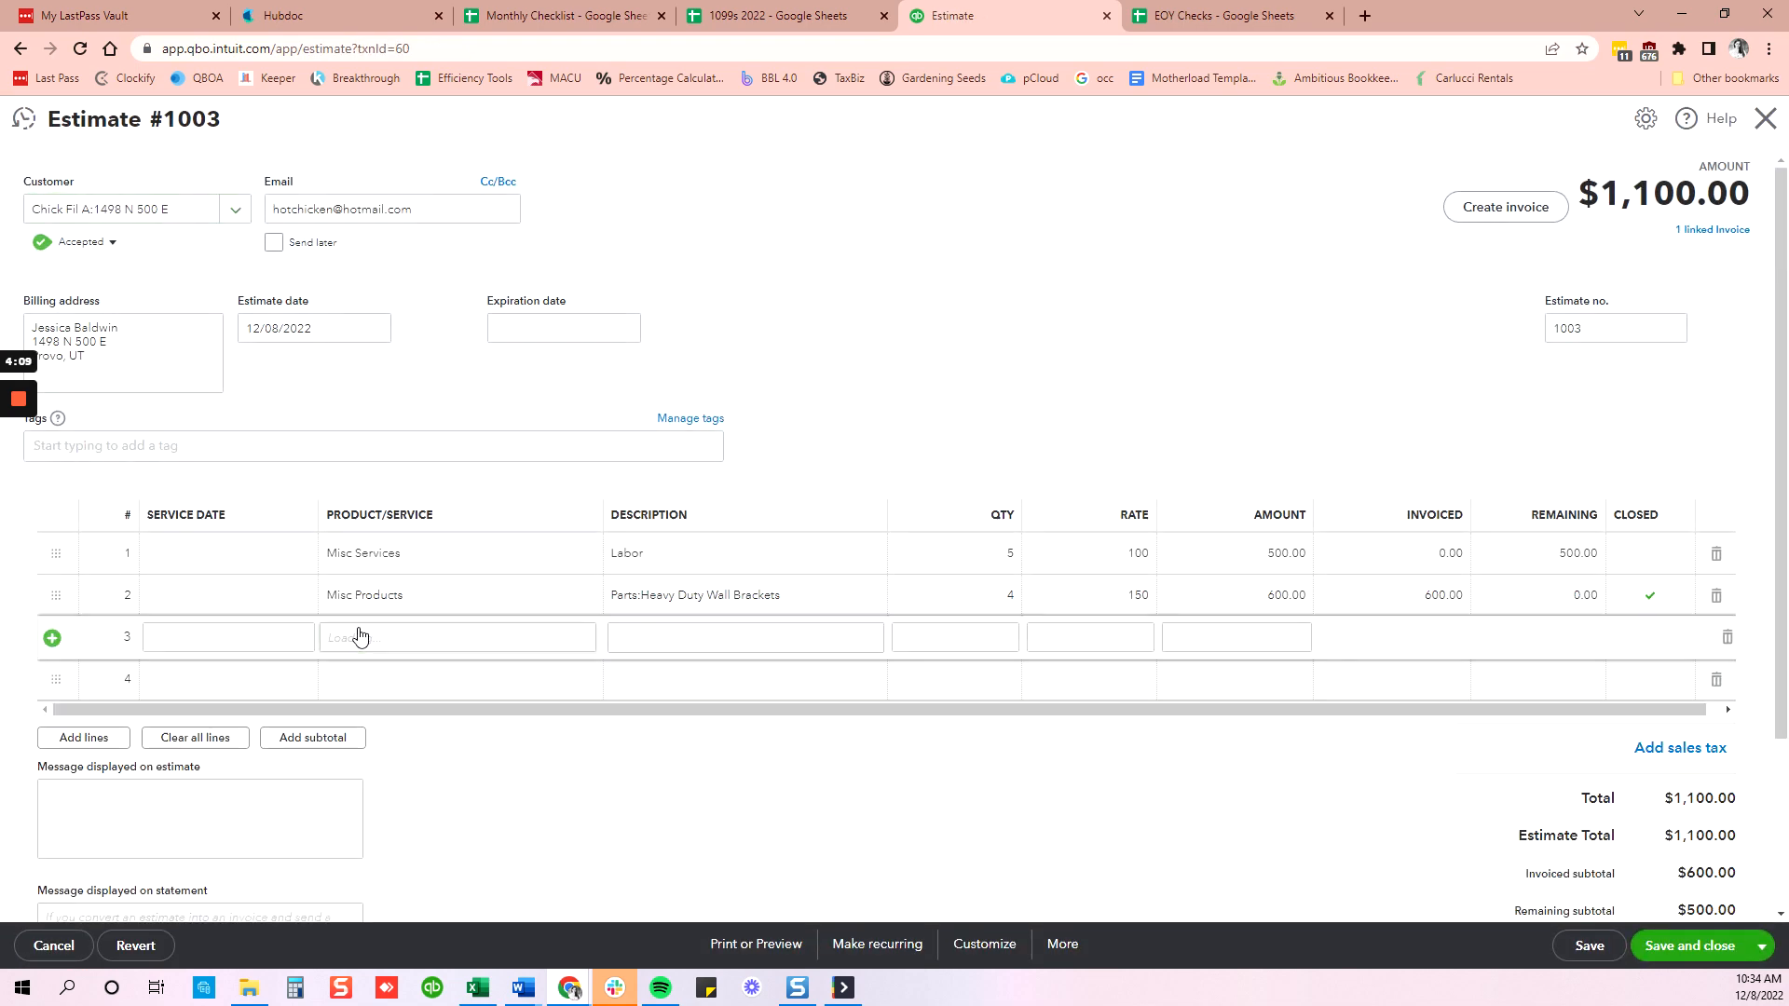
type("change")
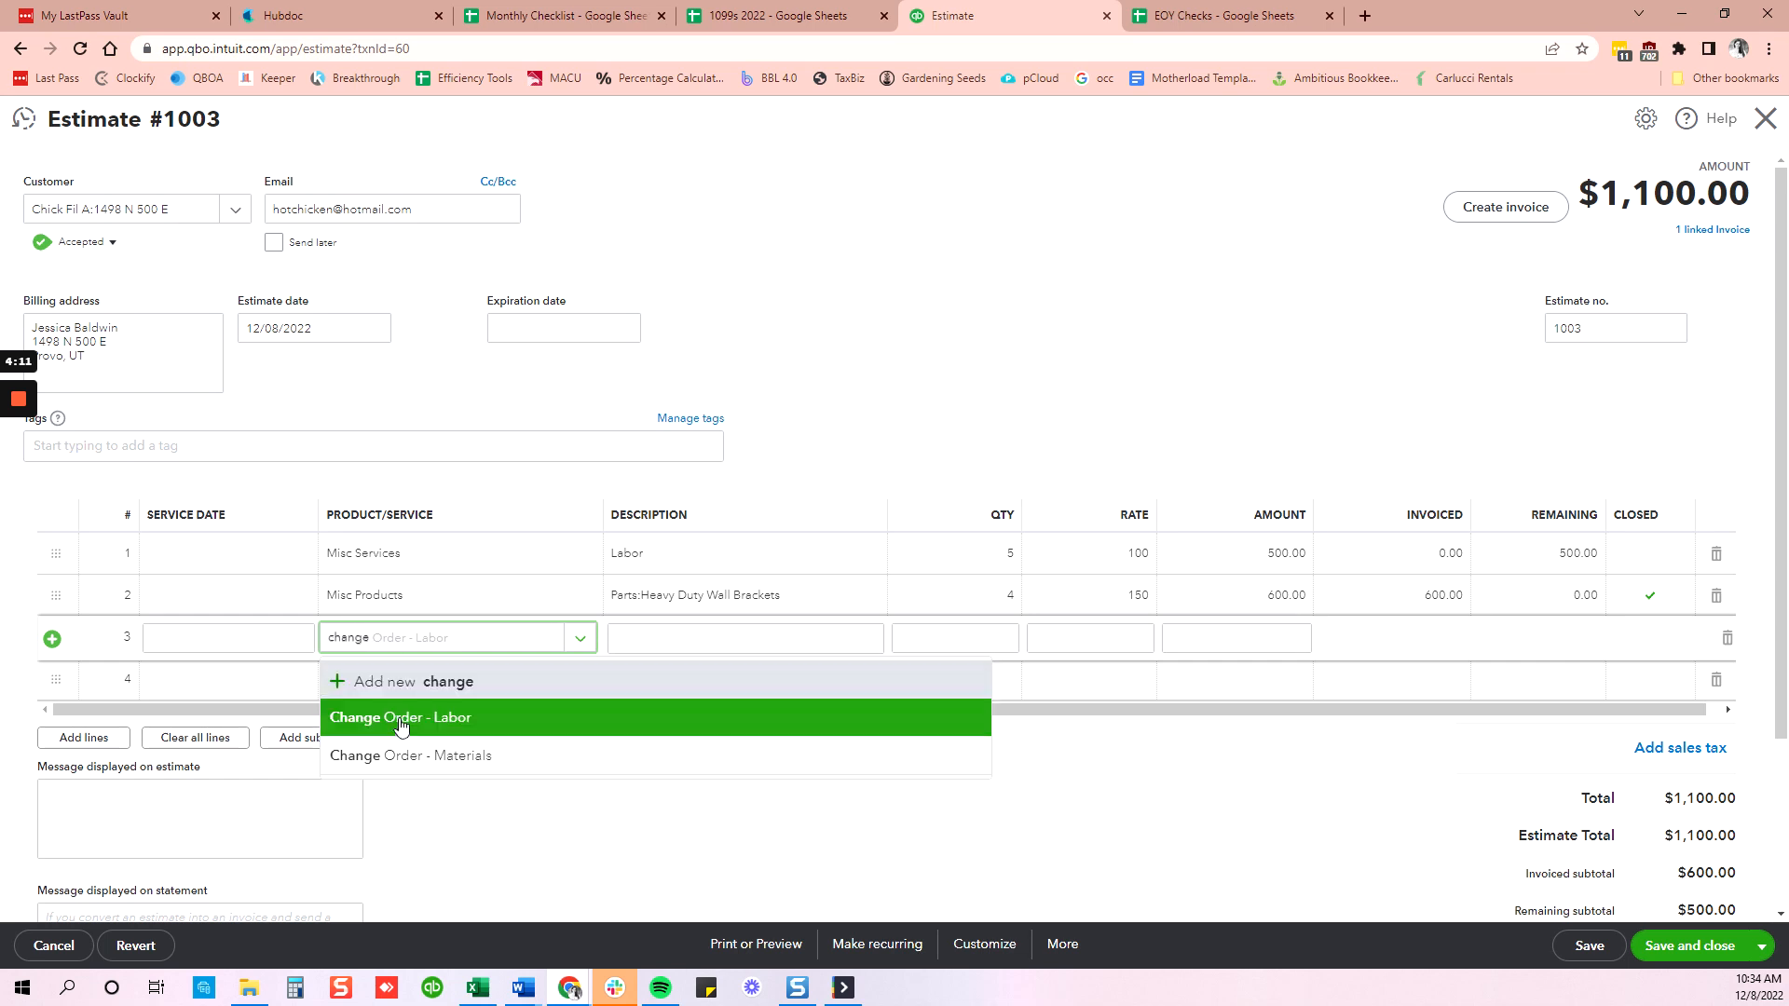
left_click(399, 718)
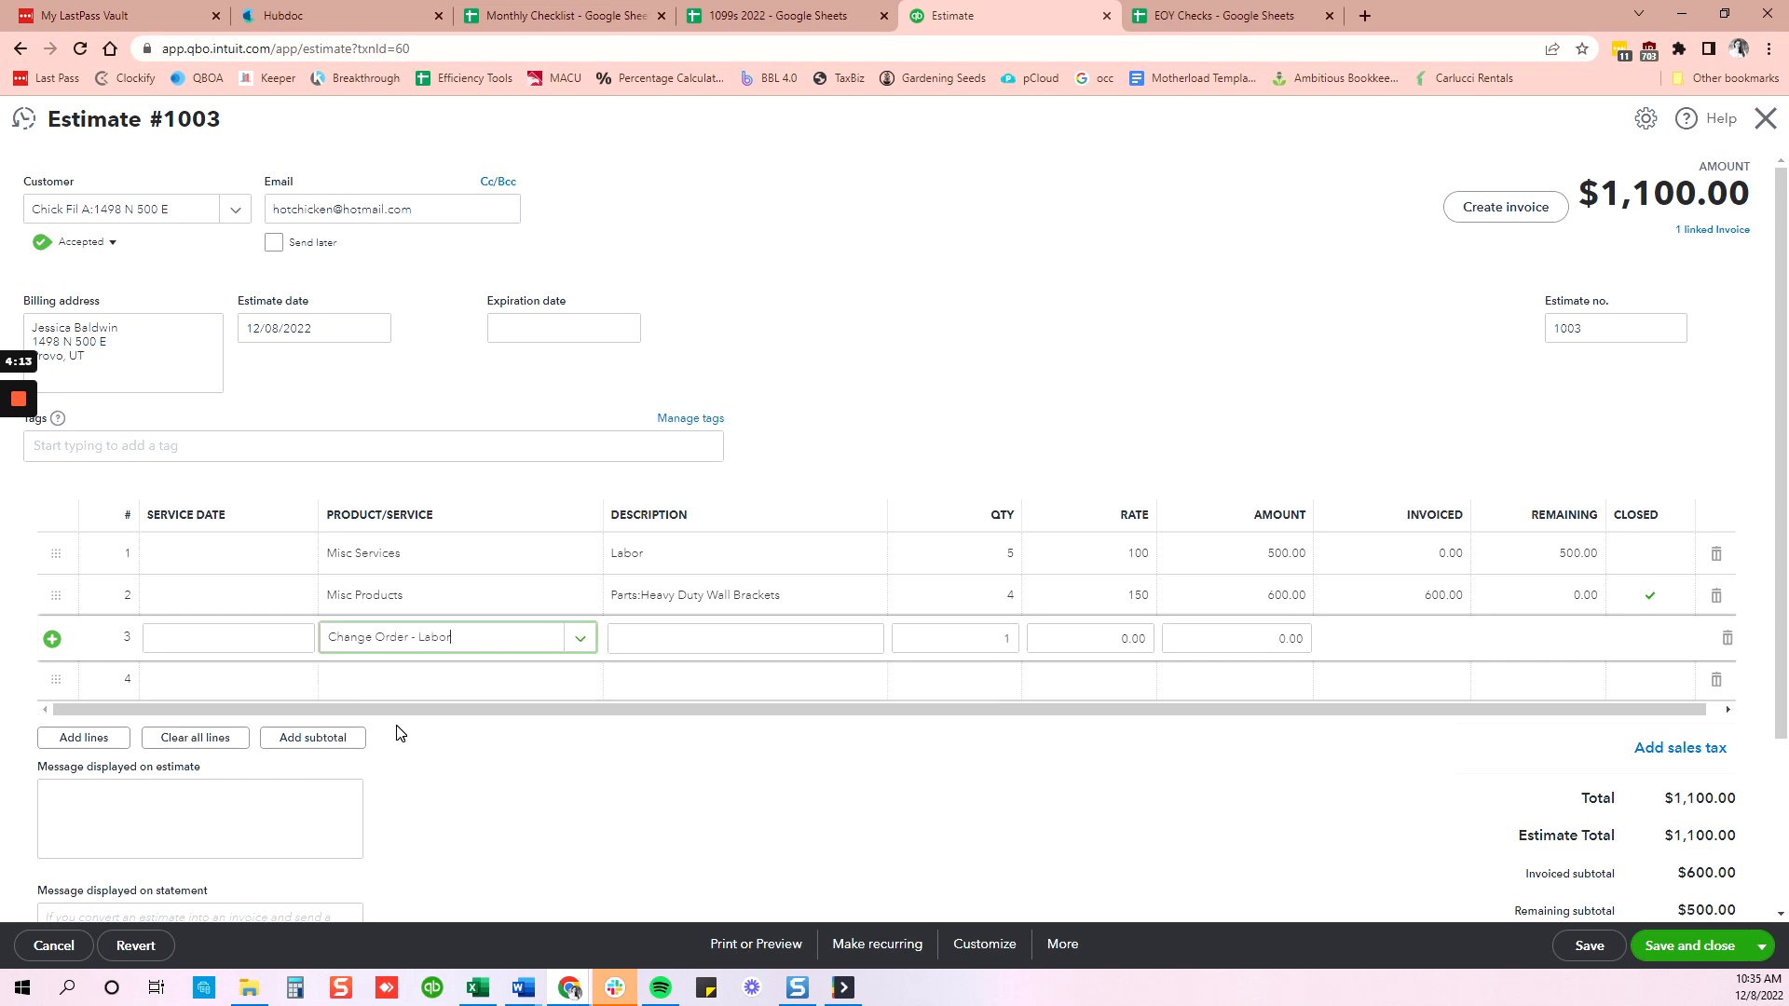
left_click(421, 680)
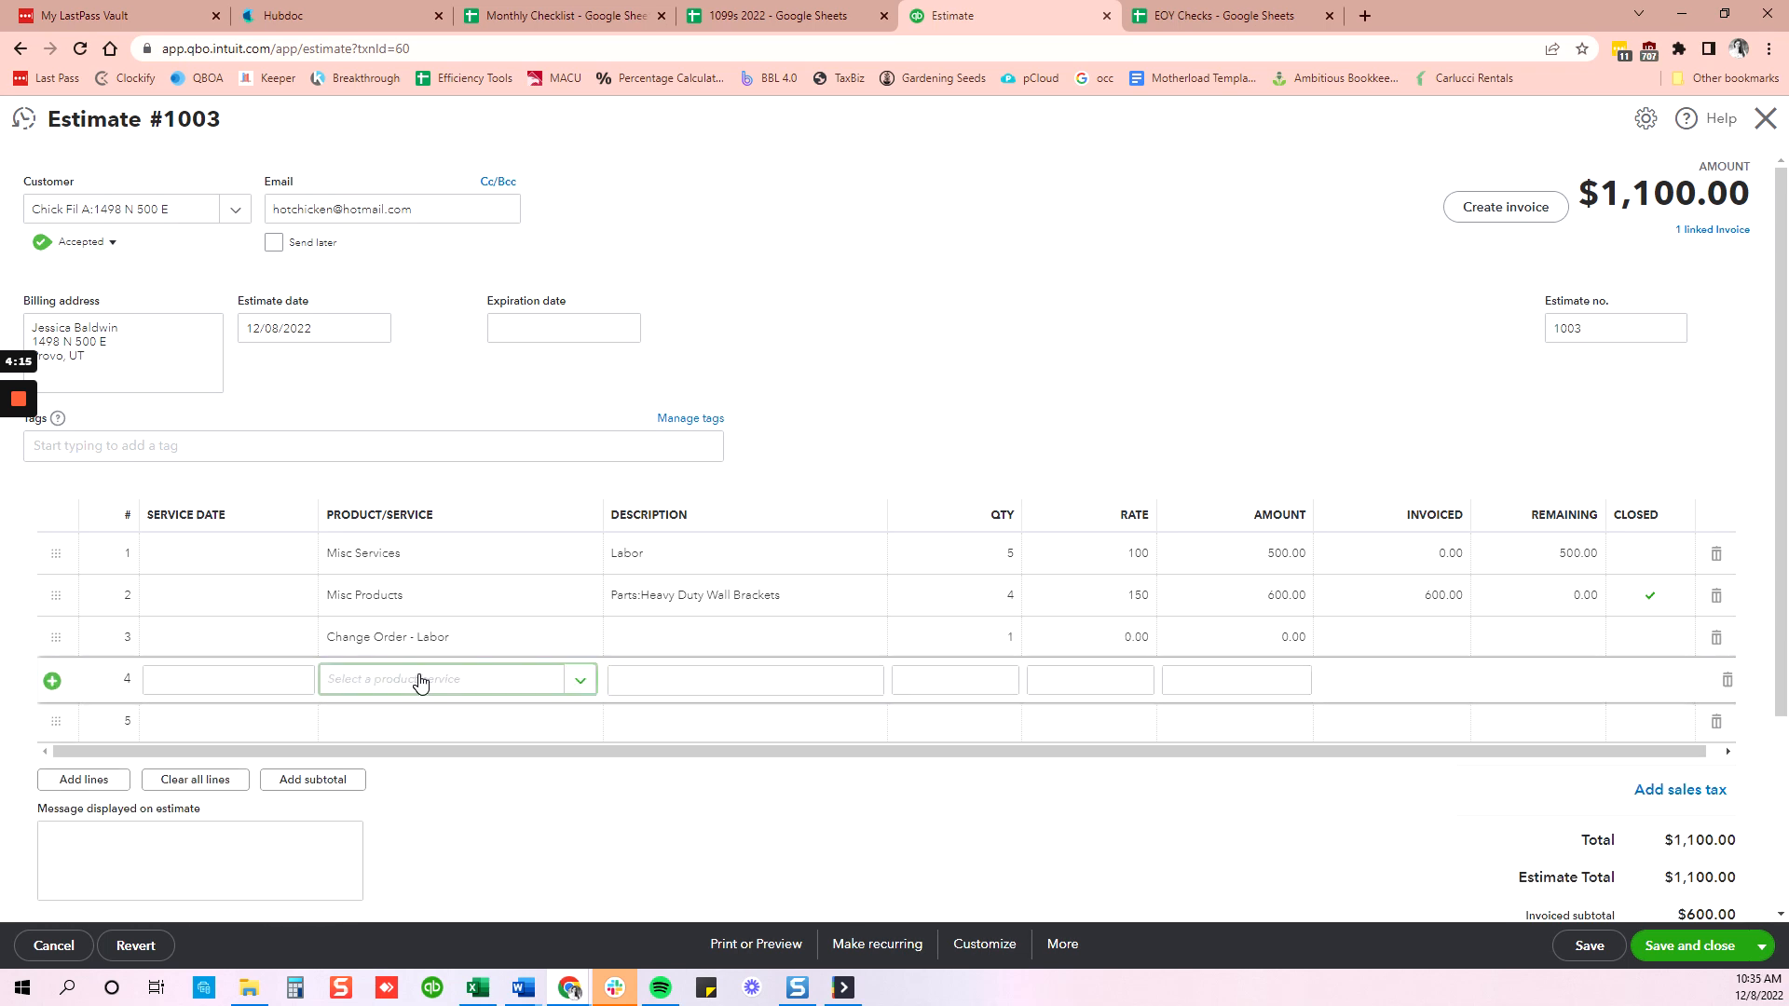
type("change")
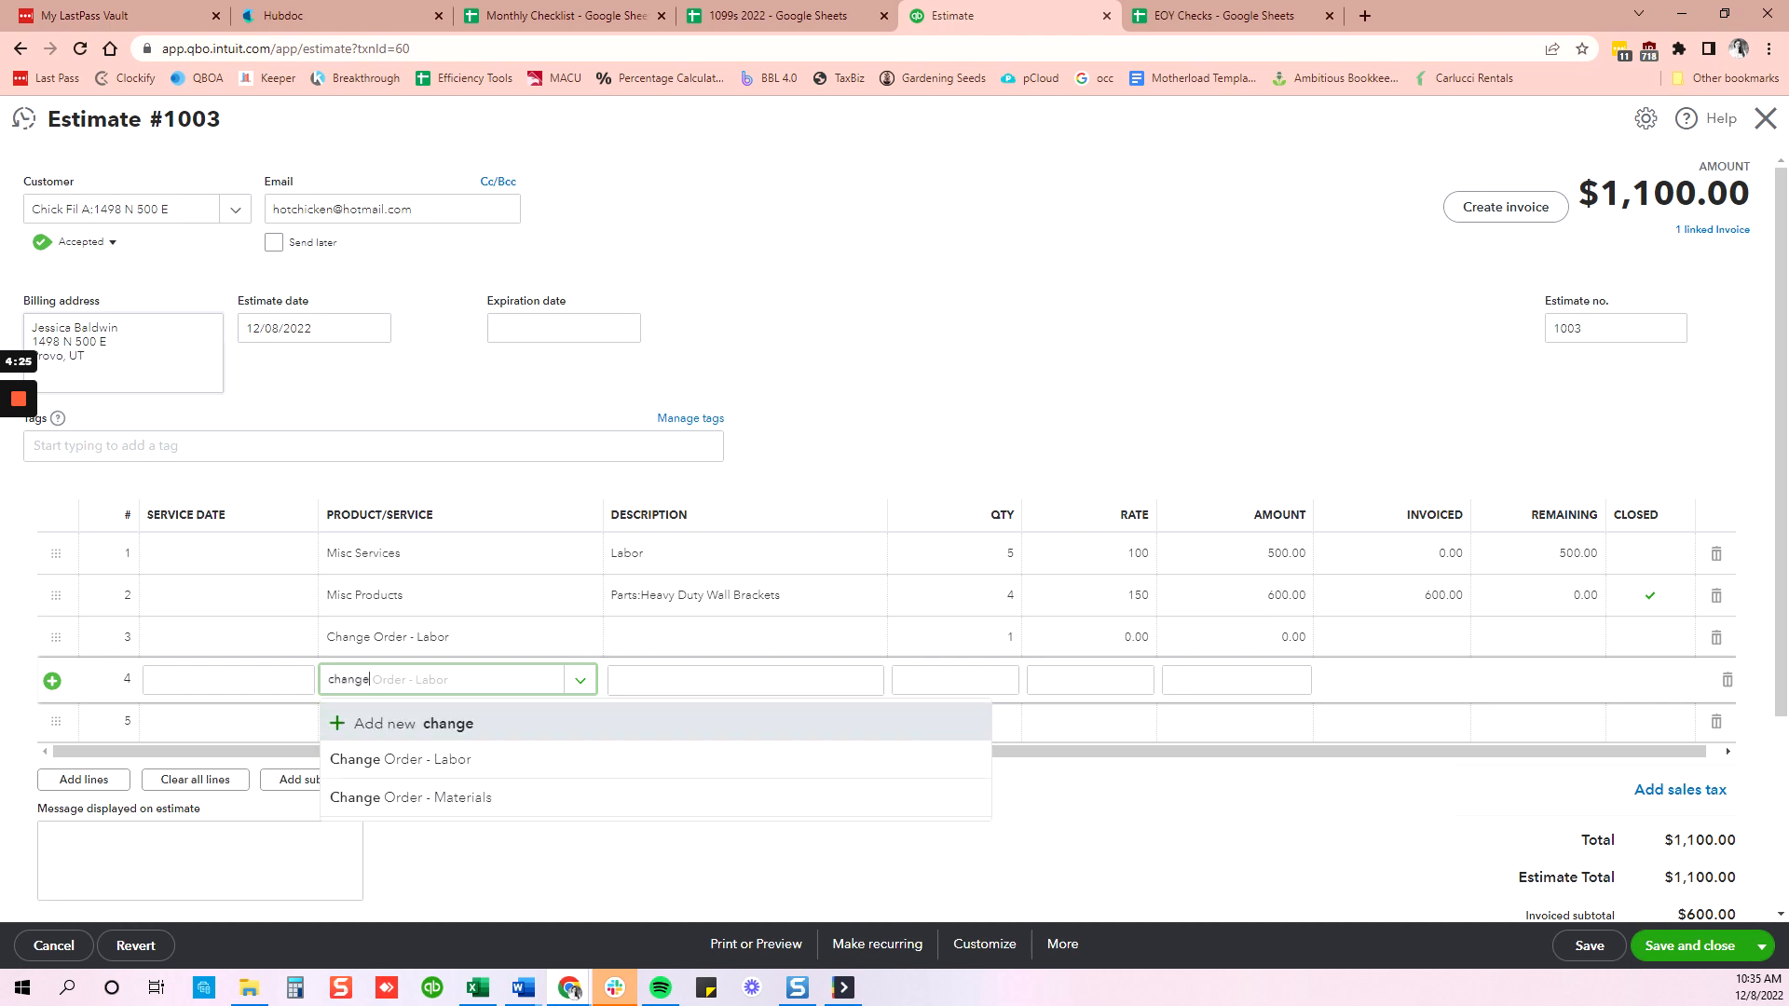
left_click(421, 798)
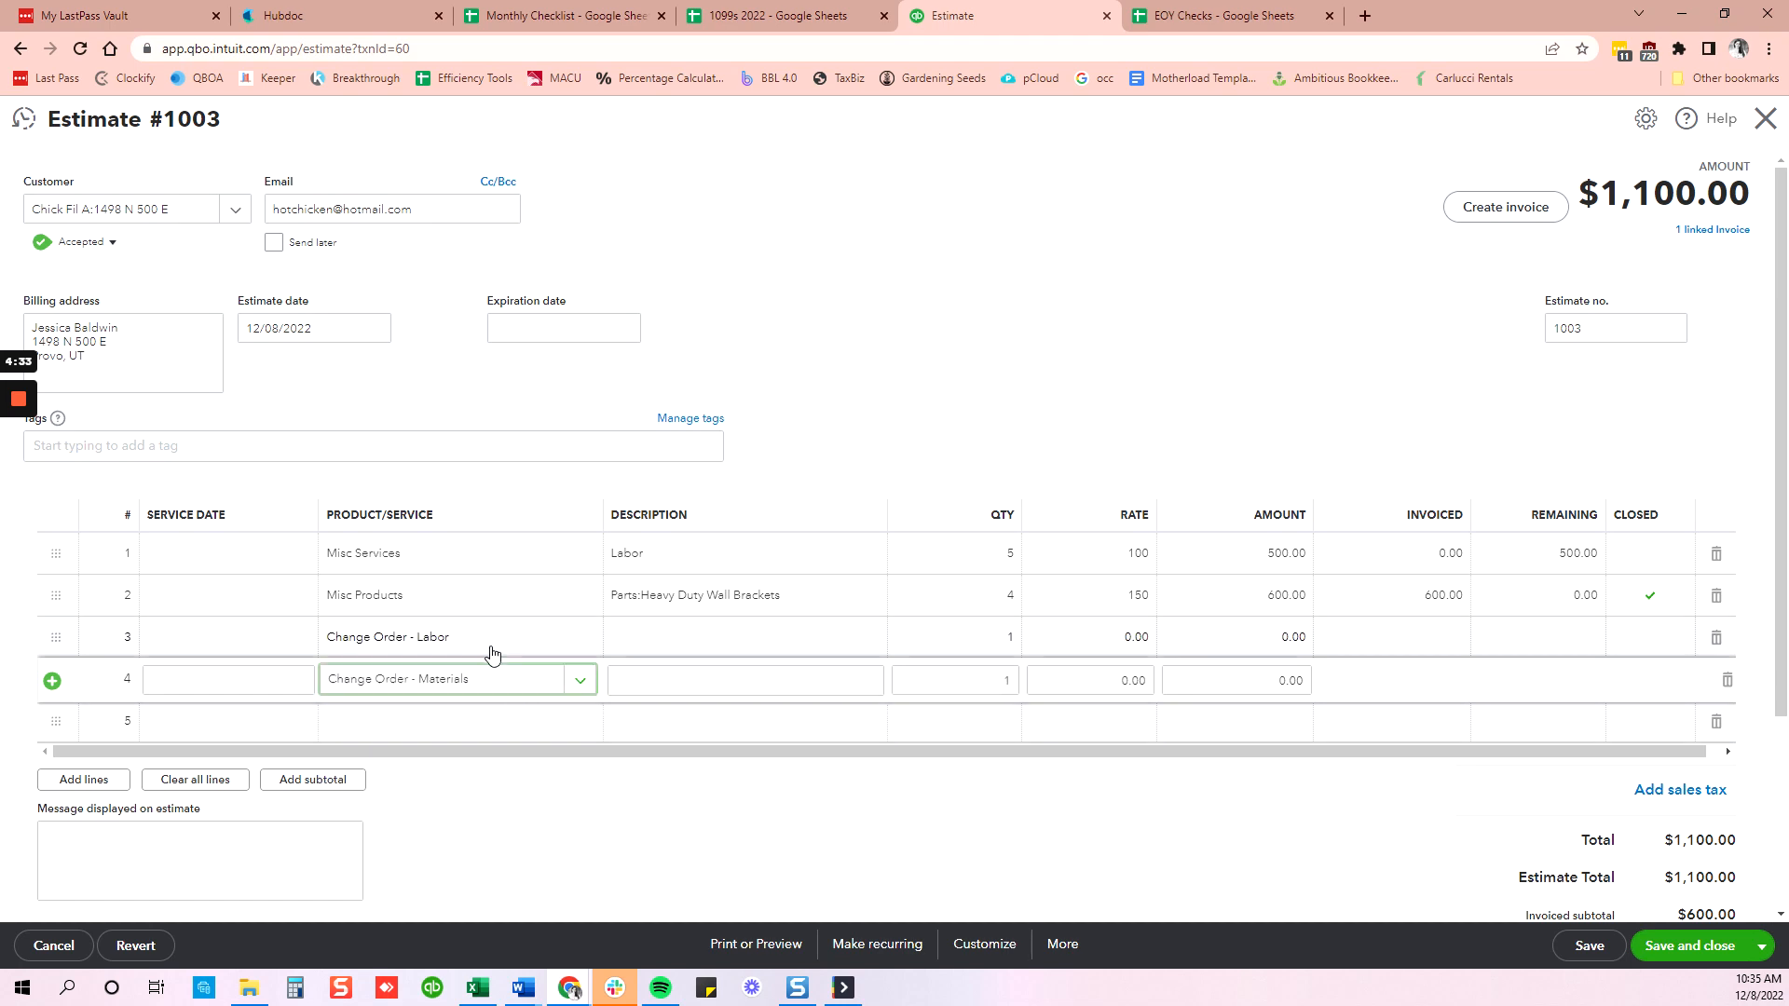
Describe the Change Order - Materials line as "Patch Hole" and the Change Order - Labor line as "Labor to Patch Hole"
key("Tab")
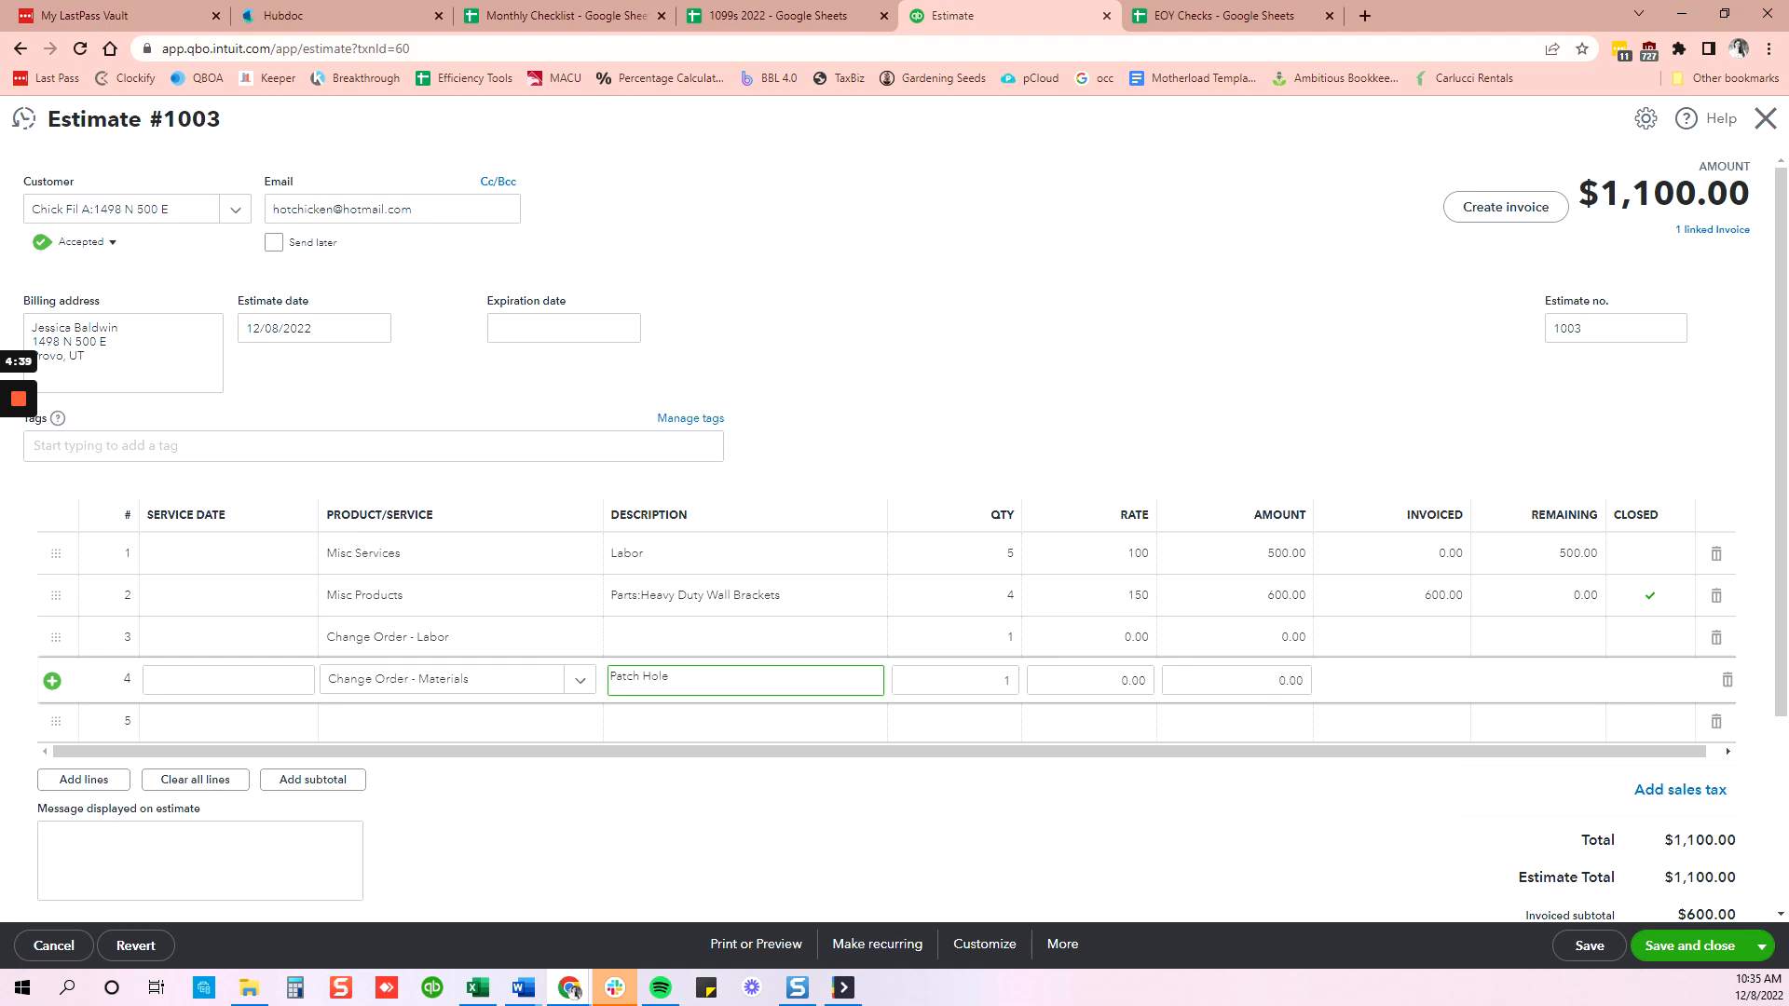
left_click(648, 639)
type("Labor to Patch Hole")
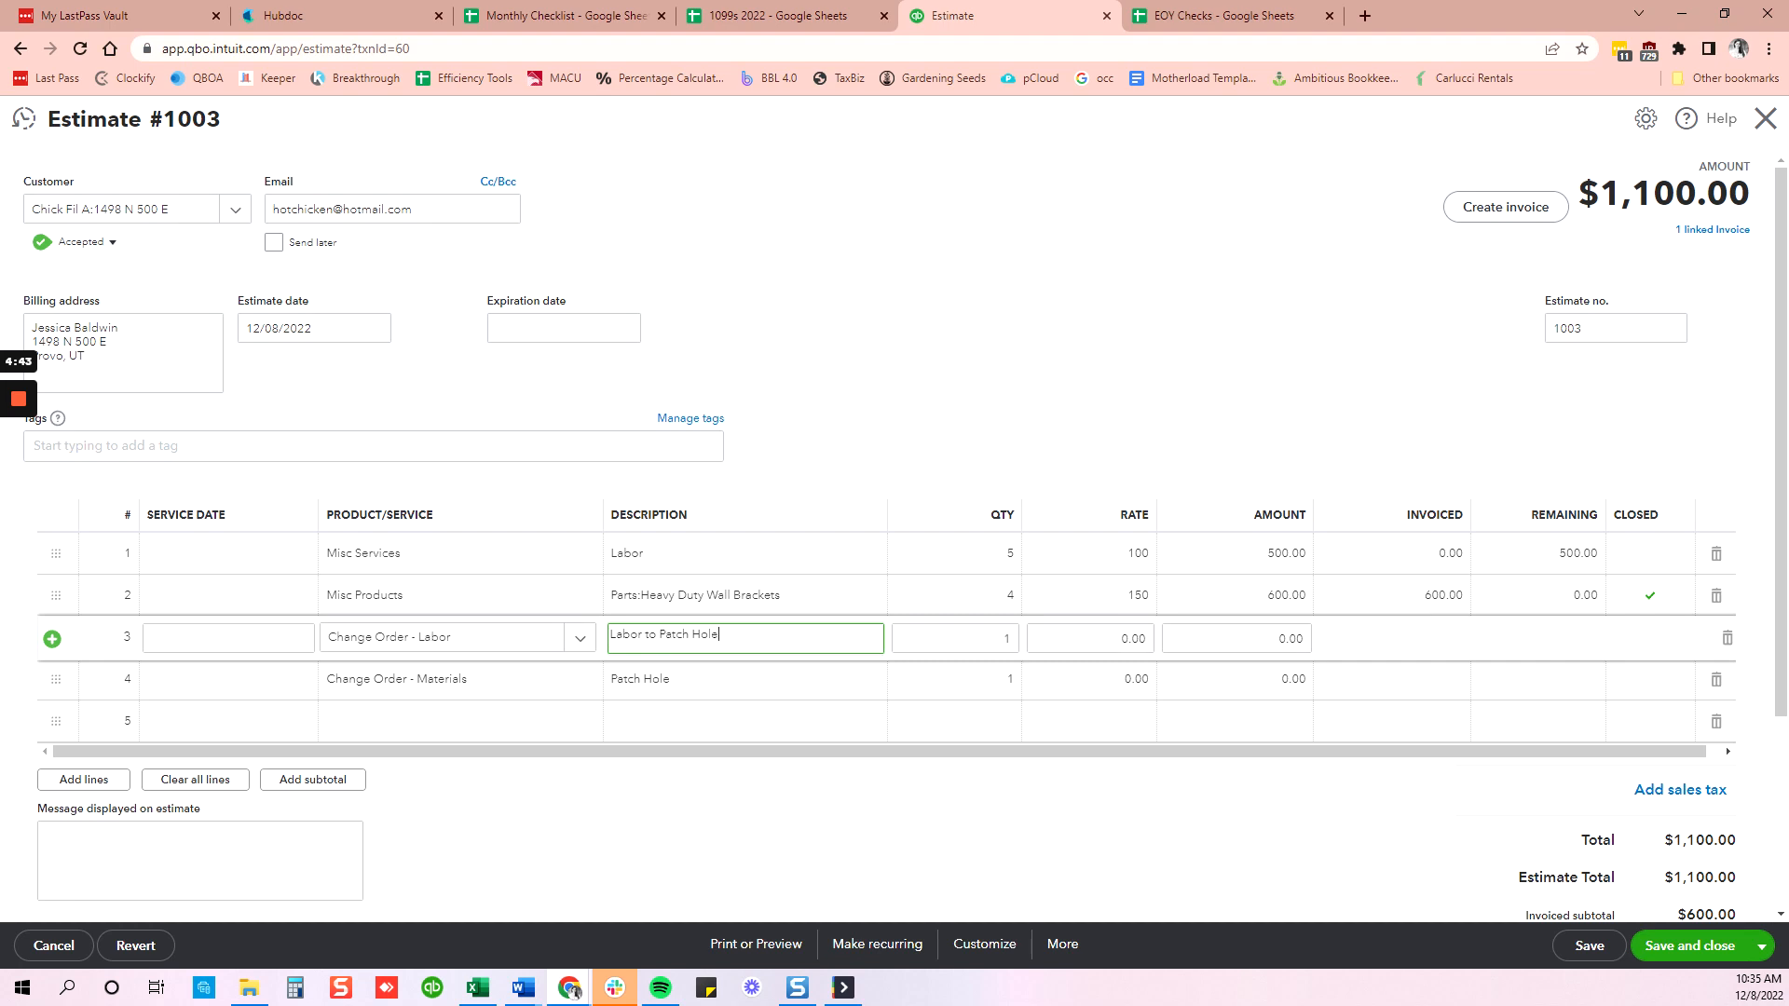
Set the Change Order - Labor line to a quantity of 0.5 and a rate of 100
key("Tab")
key("Tab")
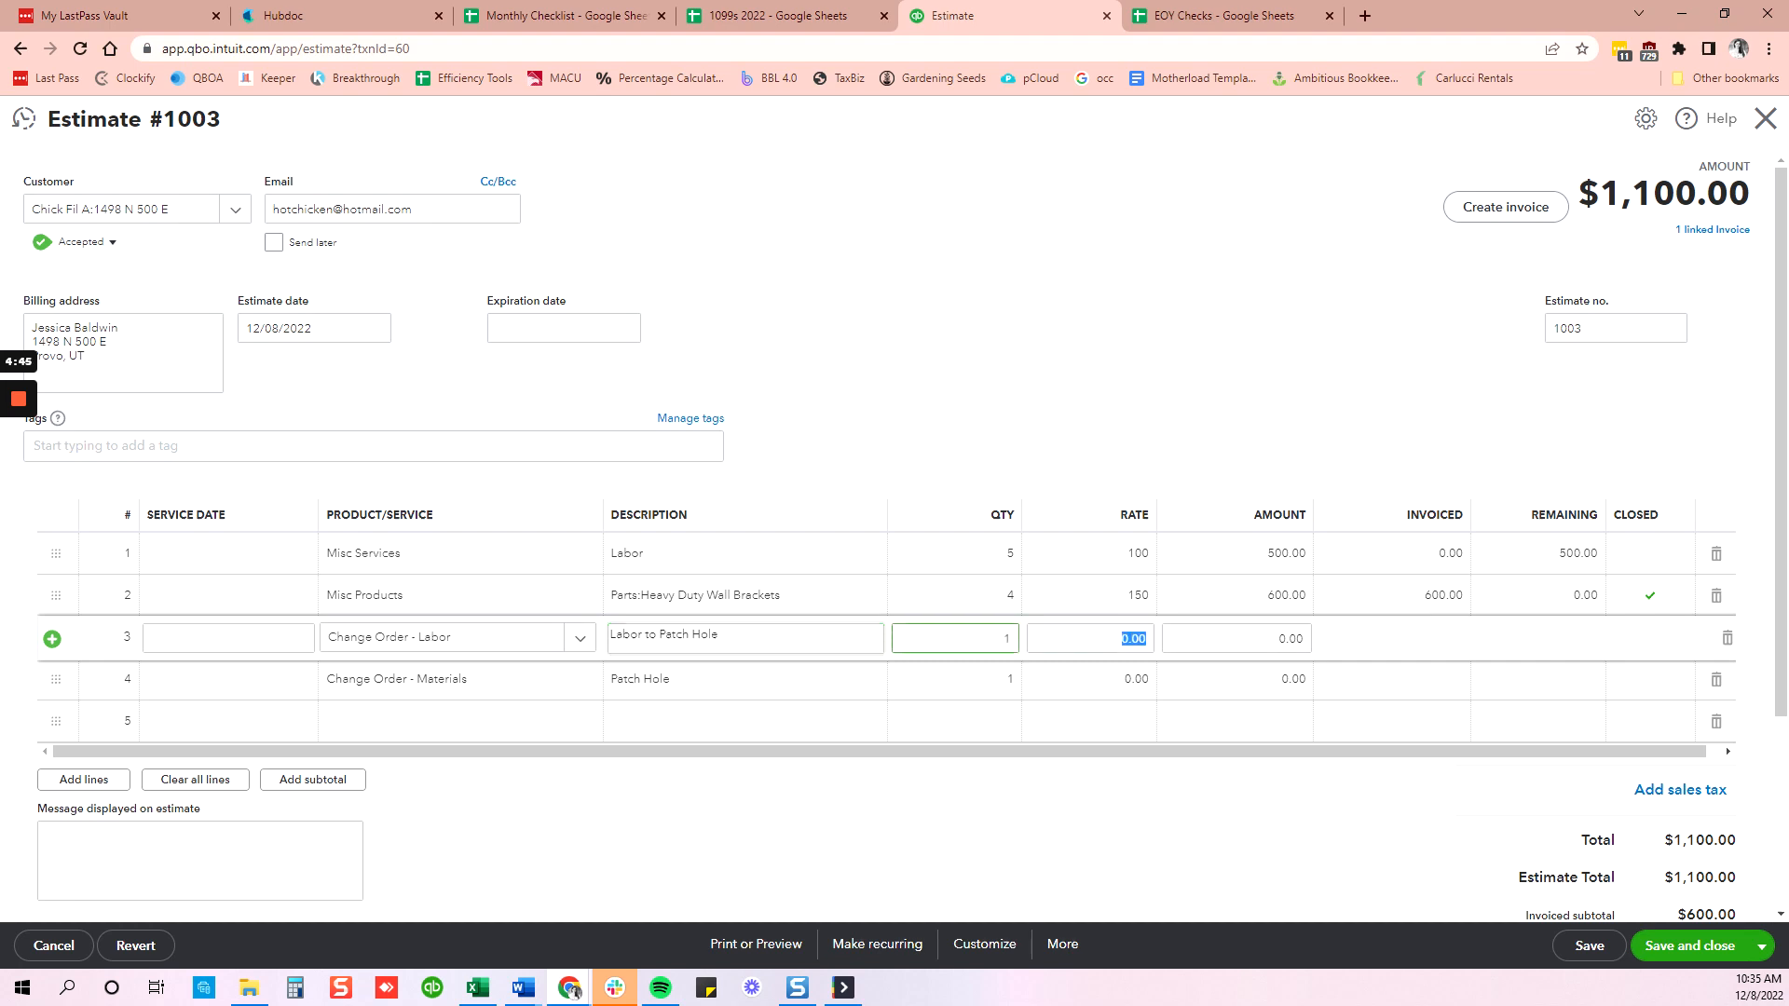
type("100")
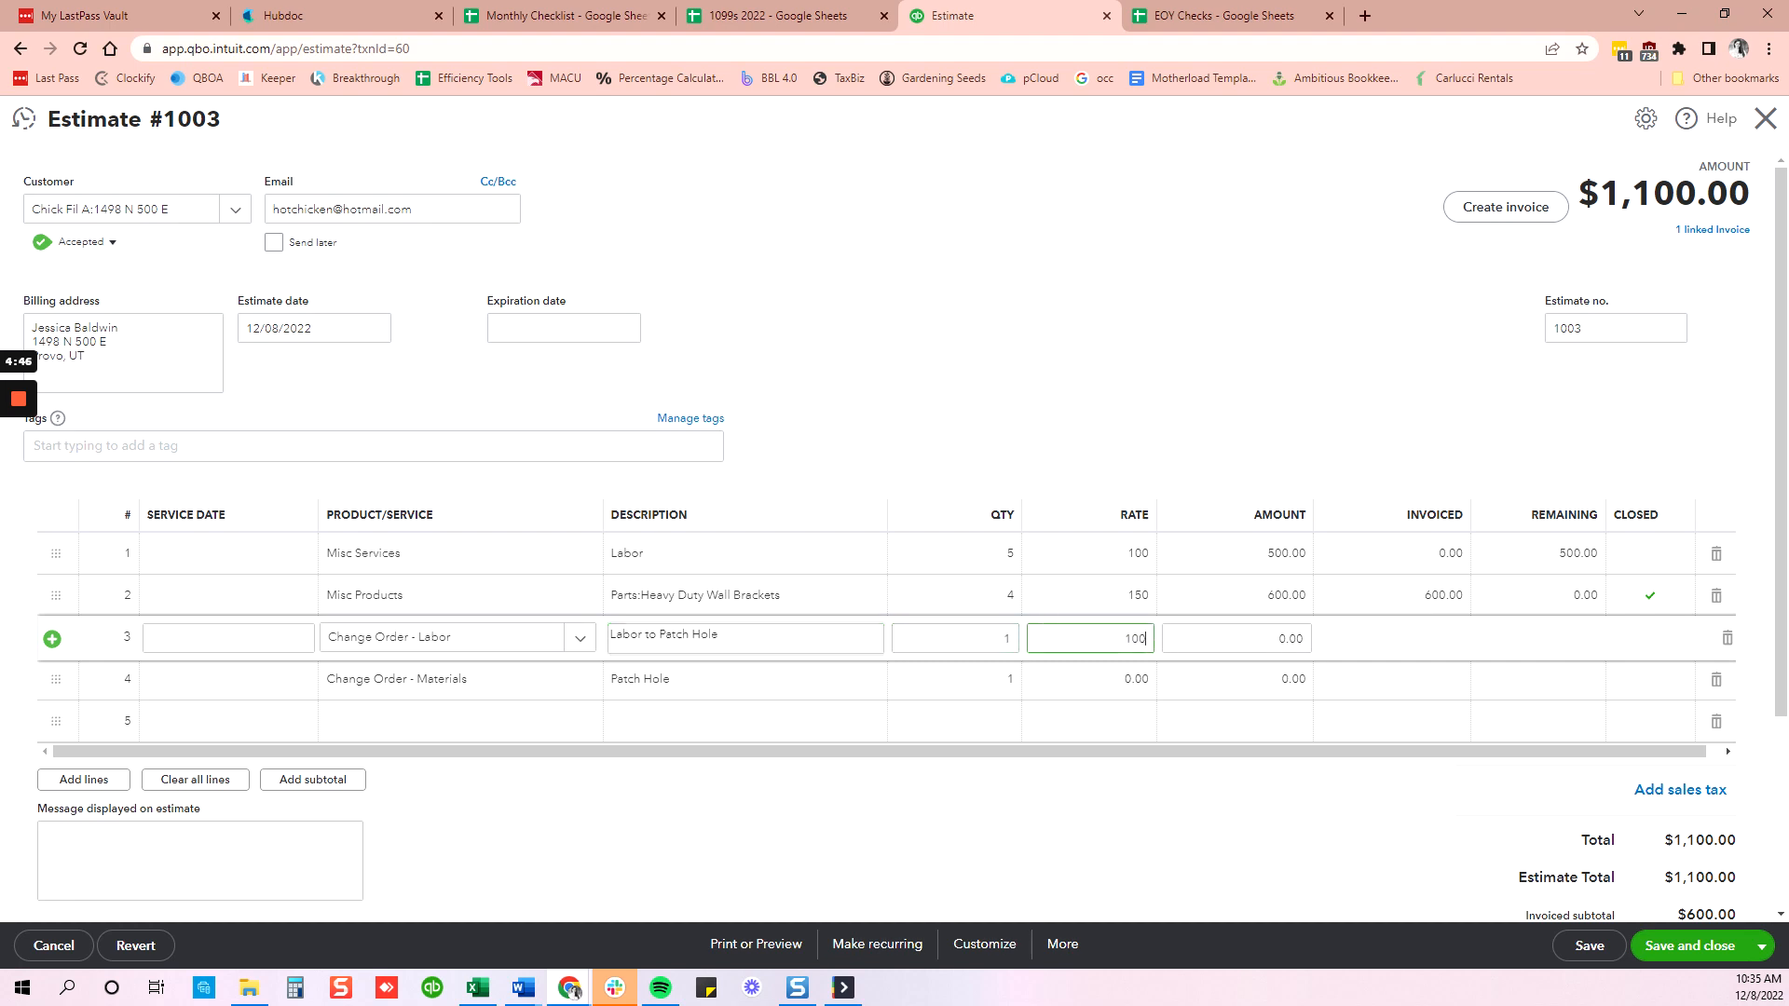
key("shift+Tab")
type(".5")
key("Tab")
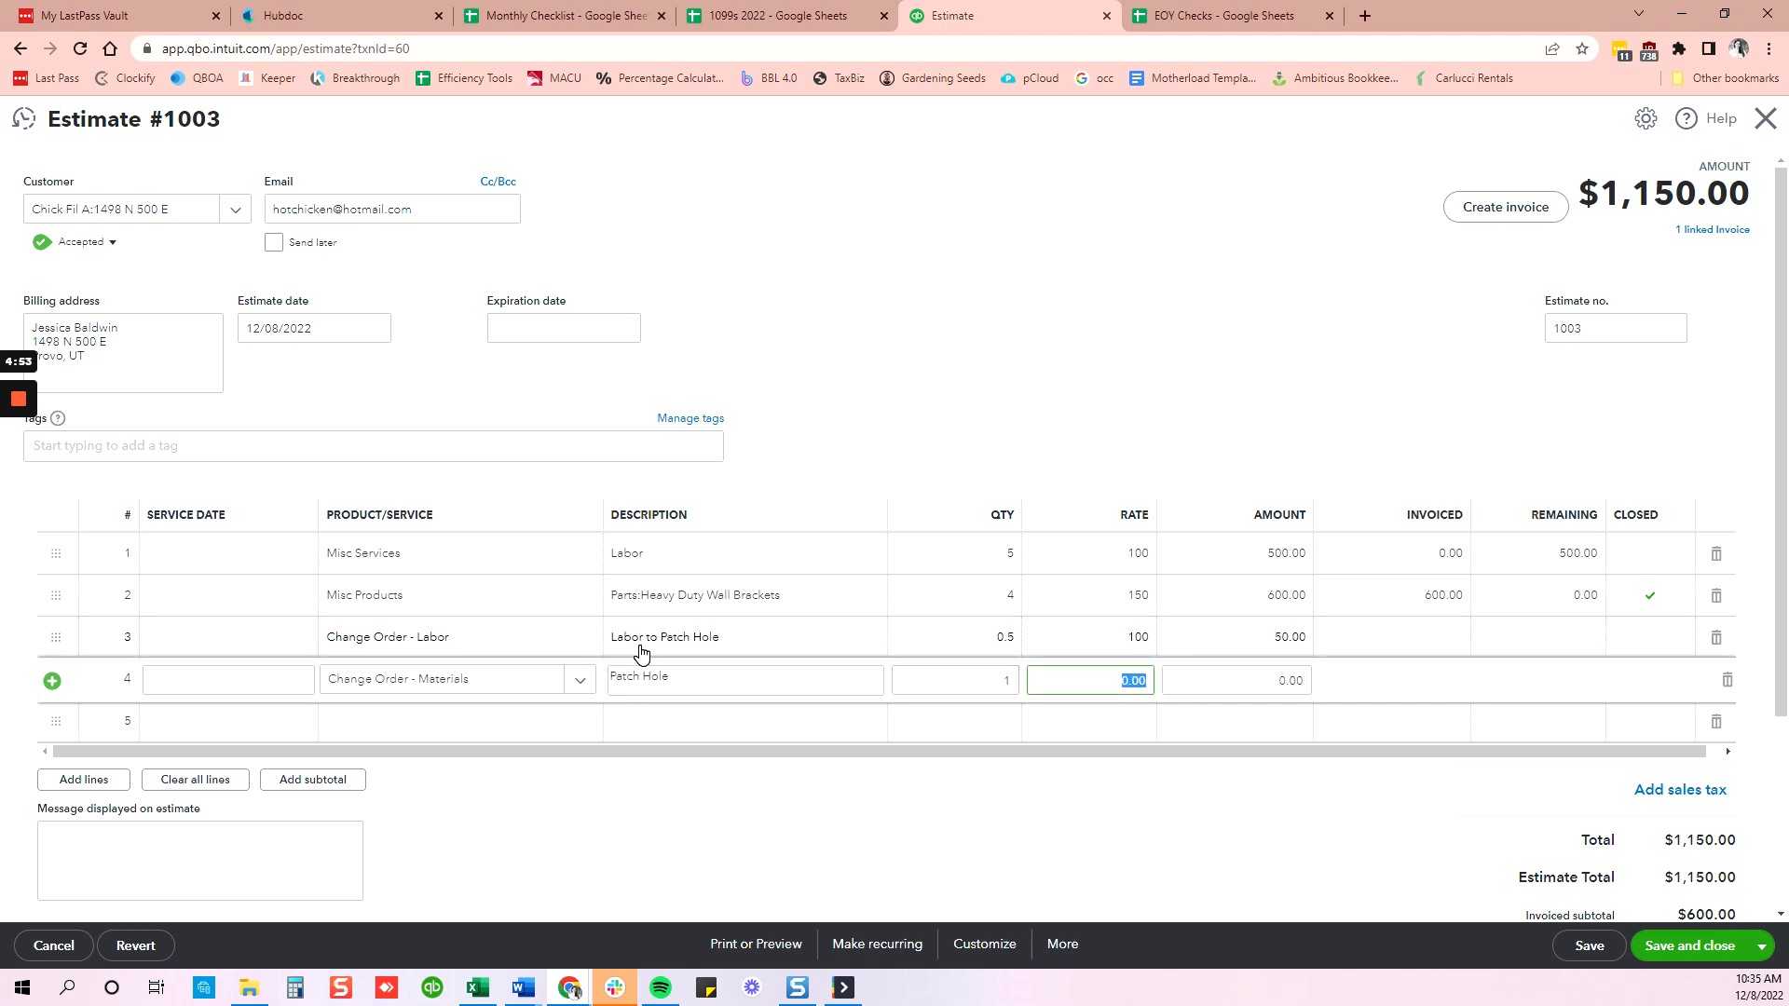
Set the Change Order - Materials rate to 42.10, then save and close the estimate, accepting the change to the linked transaction
type("42.10")
key("Tab")
left_click(1094, 252)
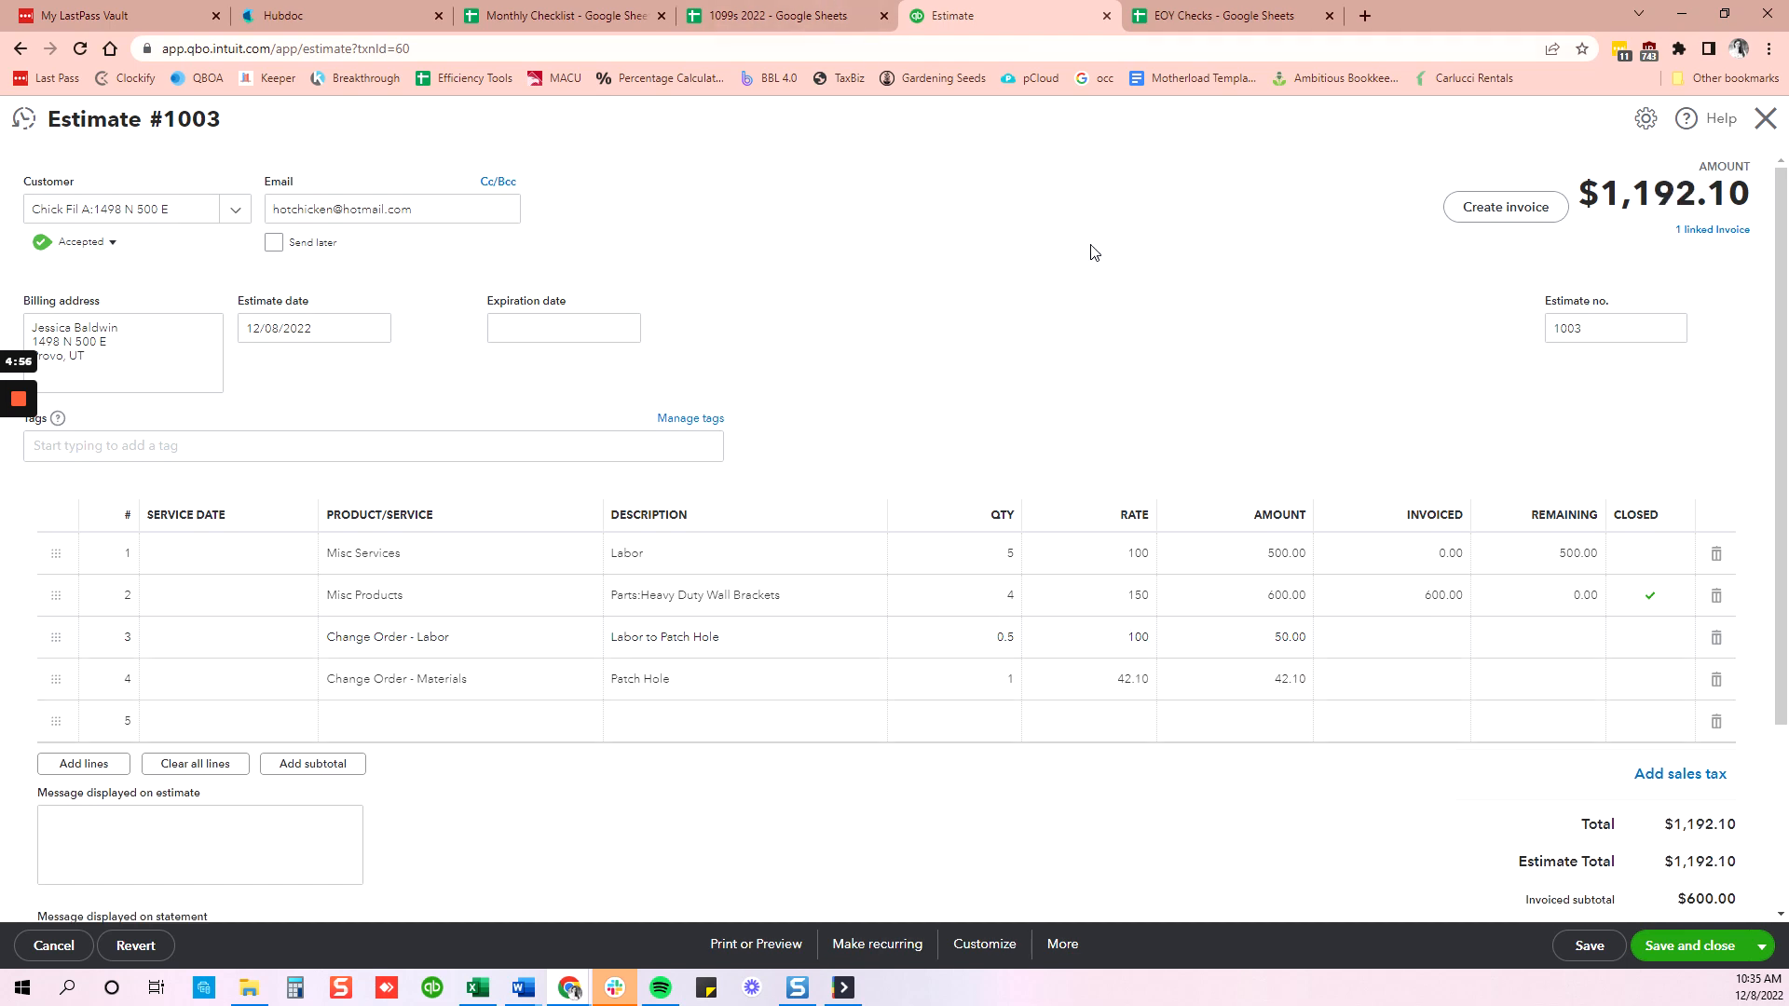
left_click(1692, 947)
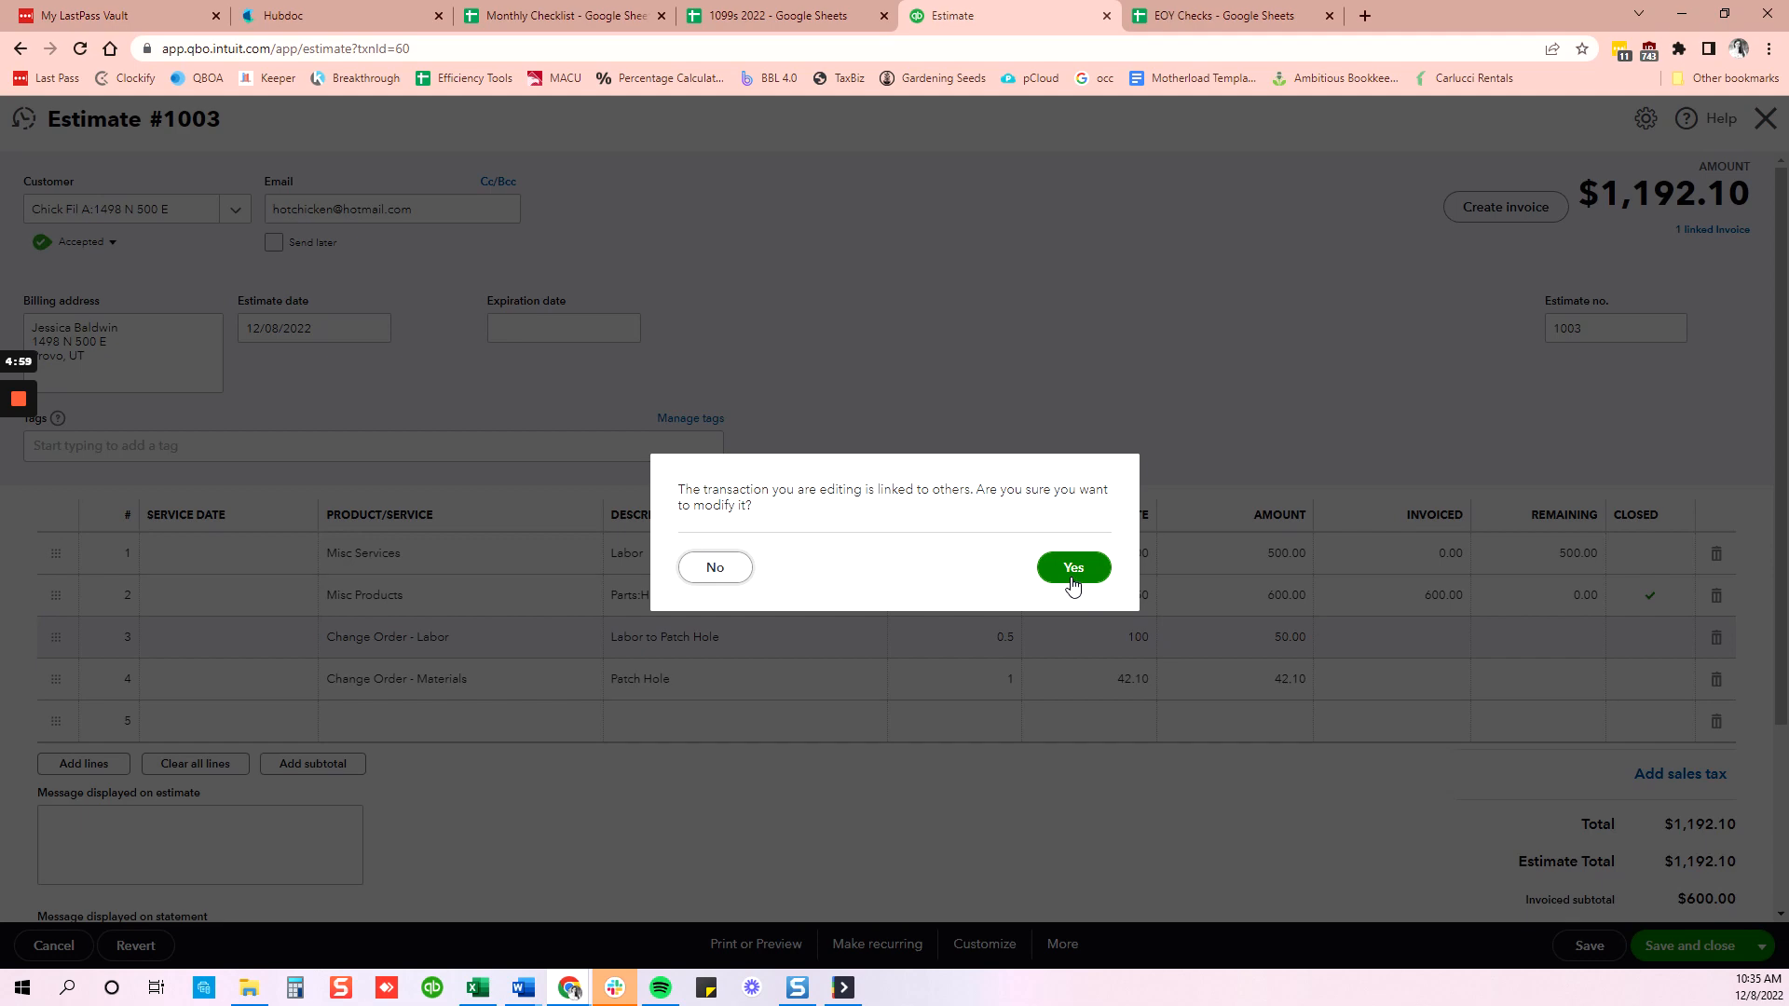
left_click(1073, 567)
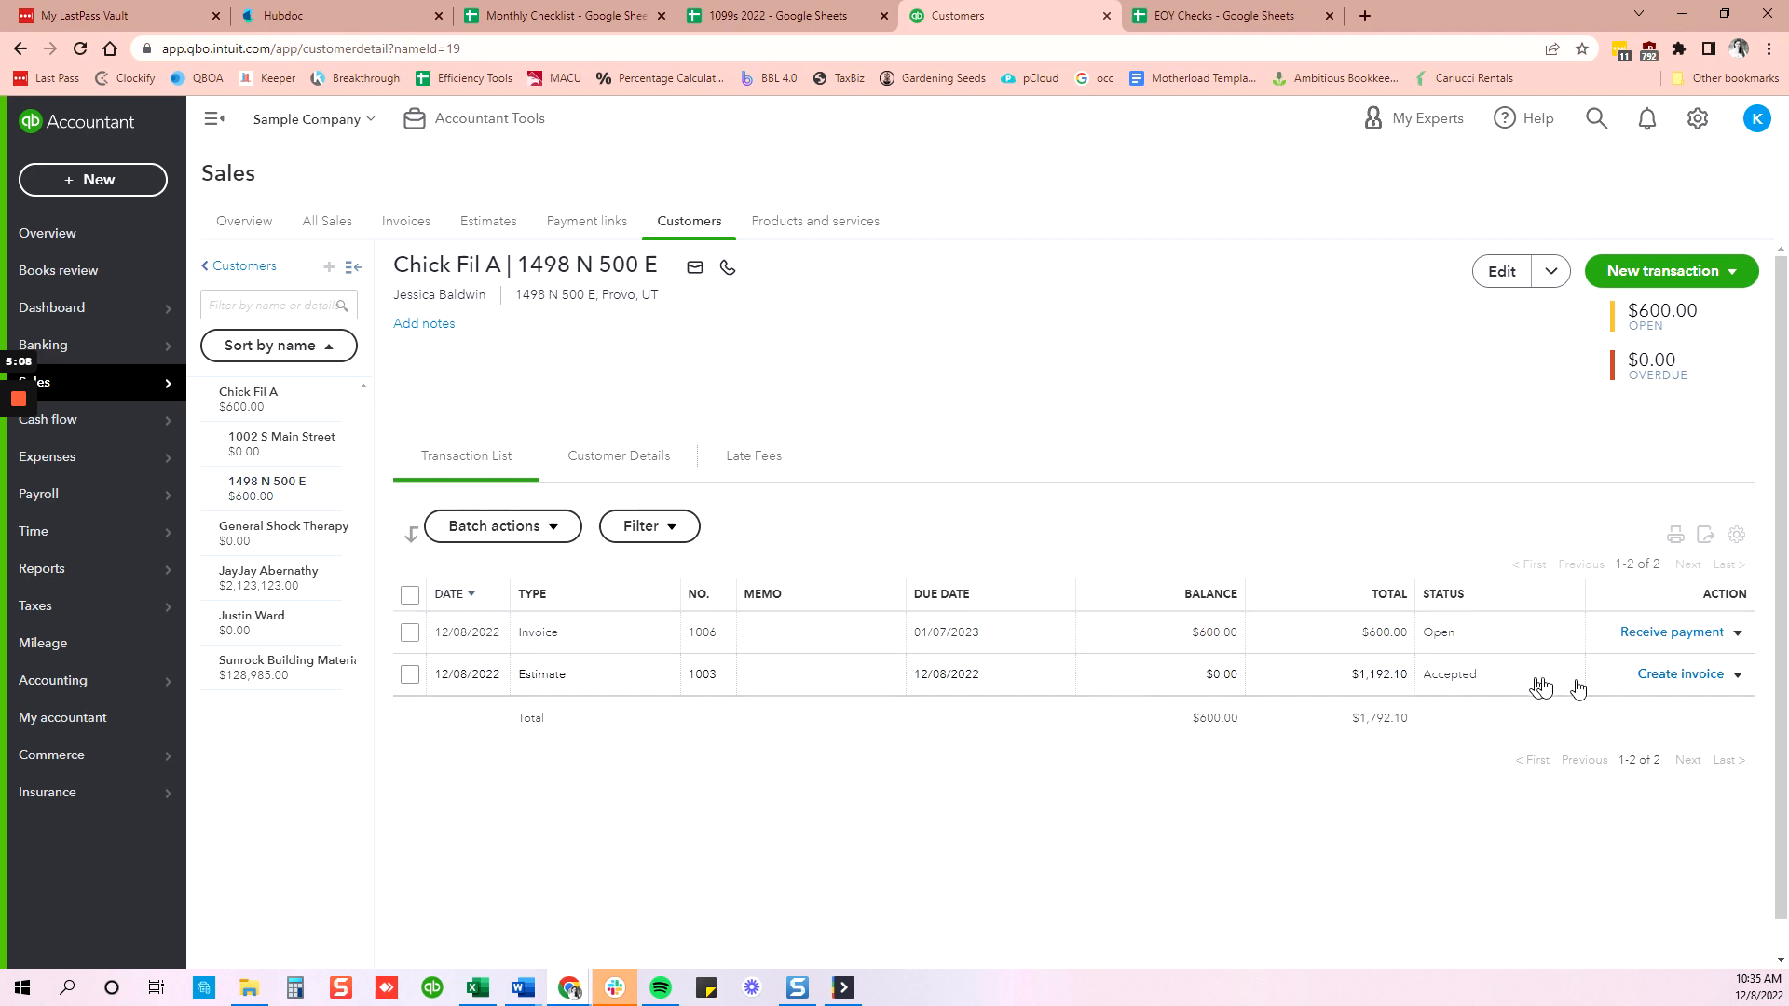
Create an invoice from the accepted estimate for the remaining total of all lines and save it without closing
left_click(1694, 680)
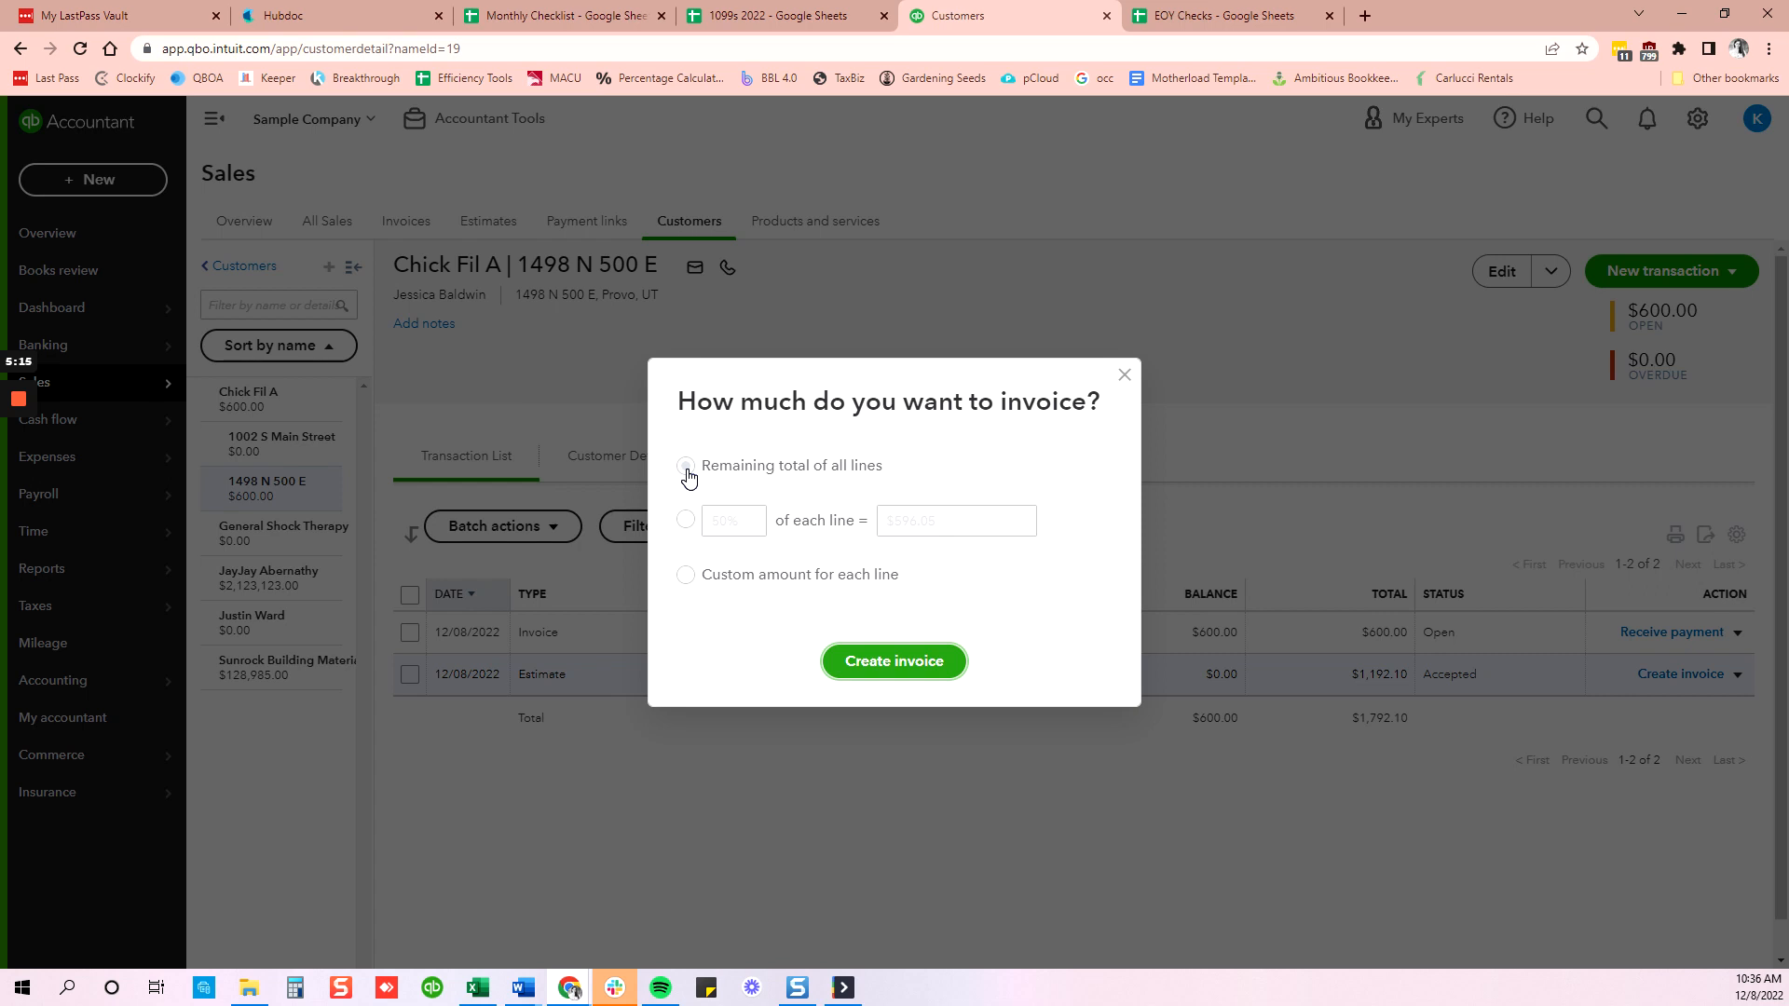
left_click(686, 467)
left_click(855, 663)
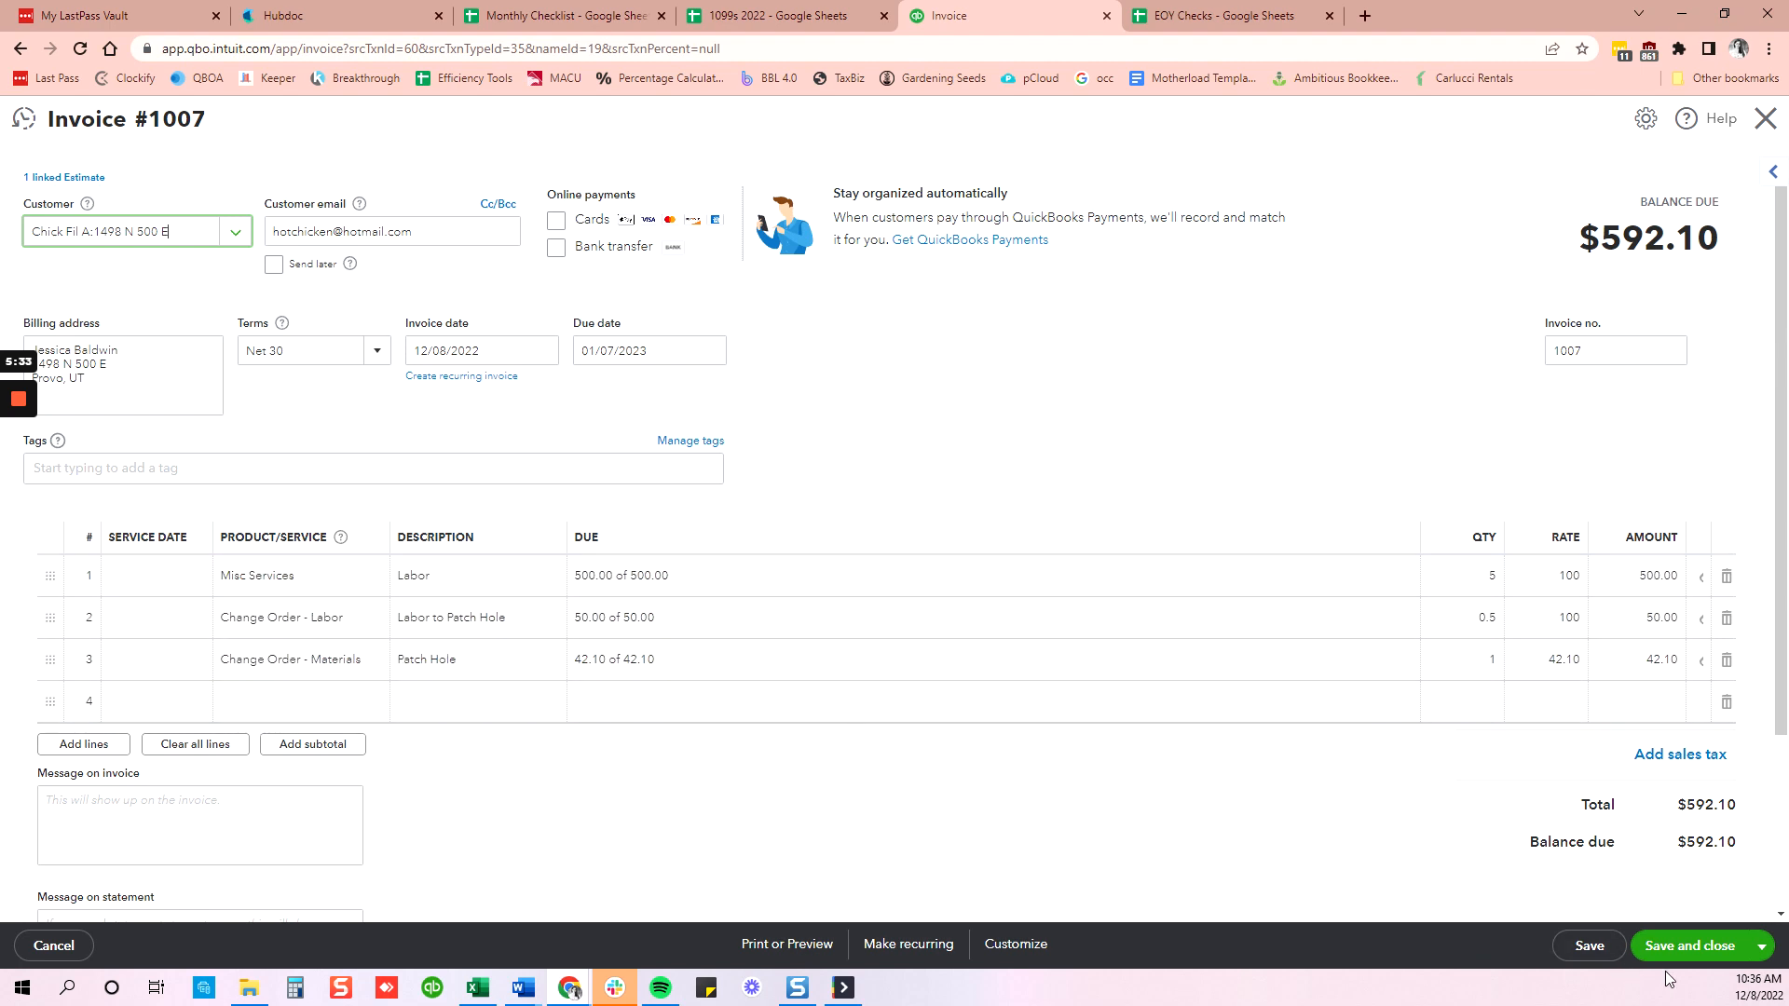
left_click(1760, 946)
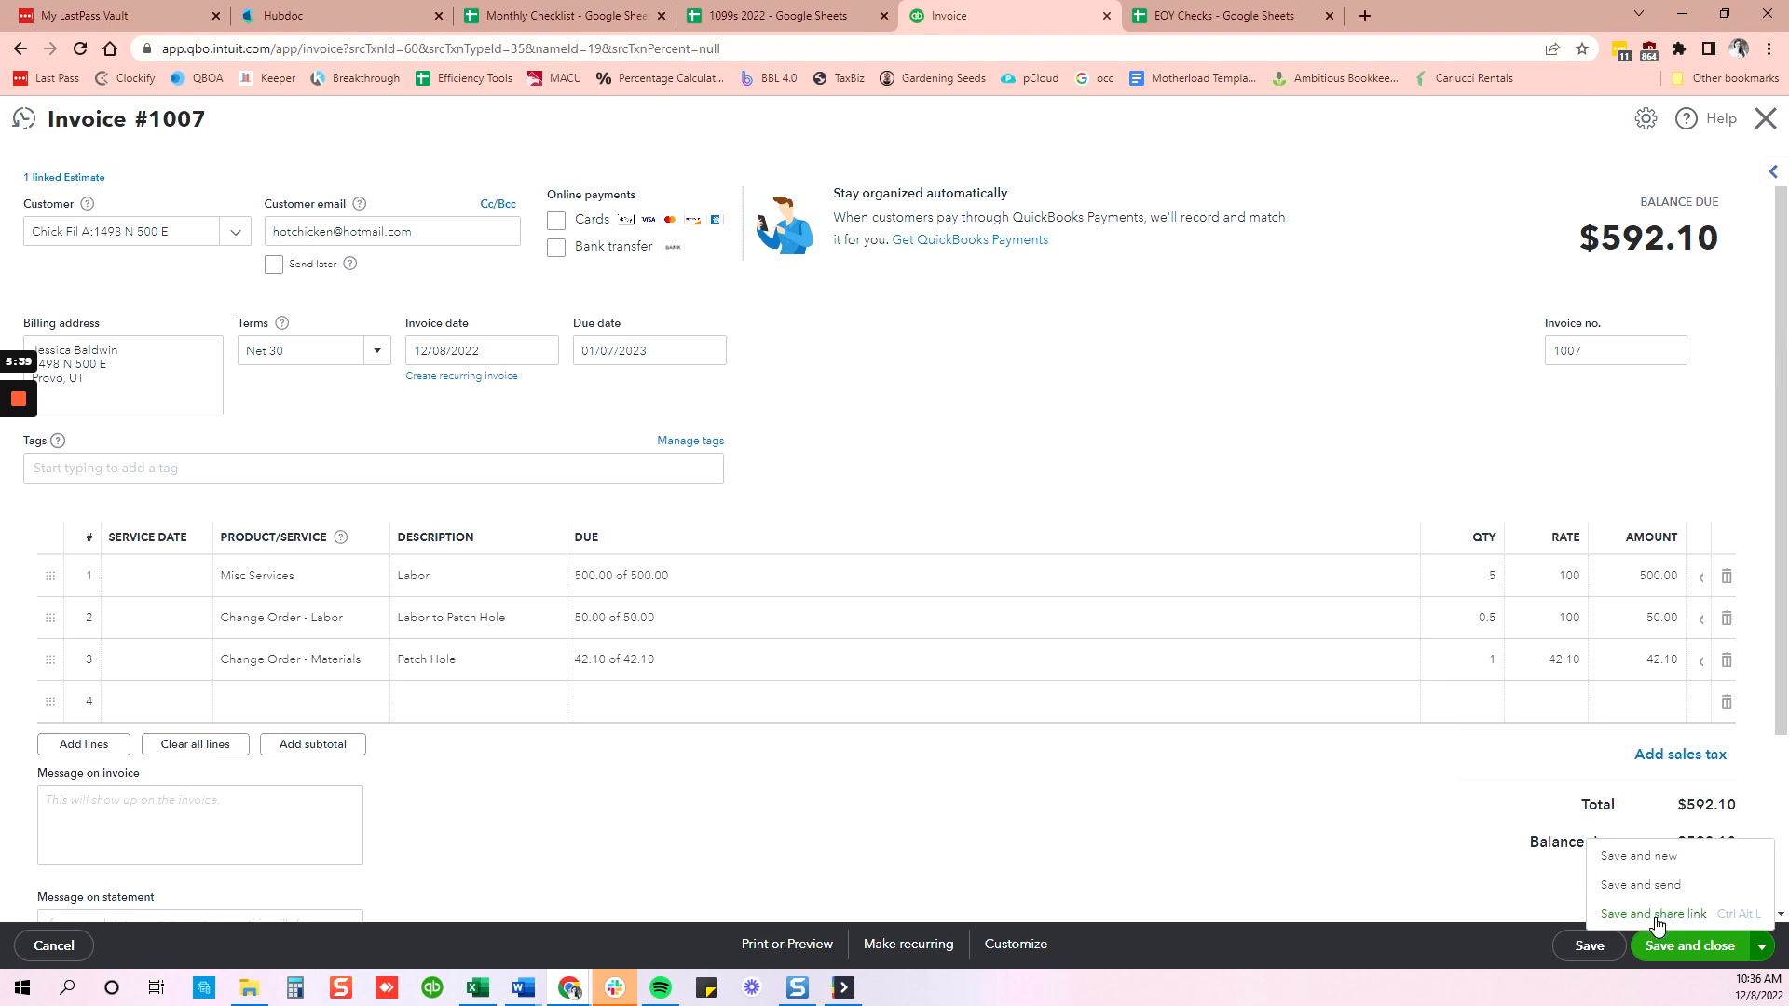
left_click(1214, 794)
left_click(1601, 943)
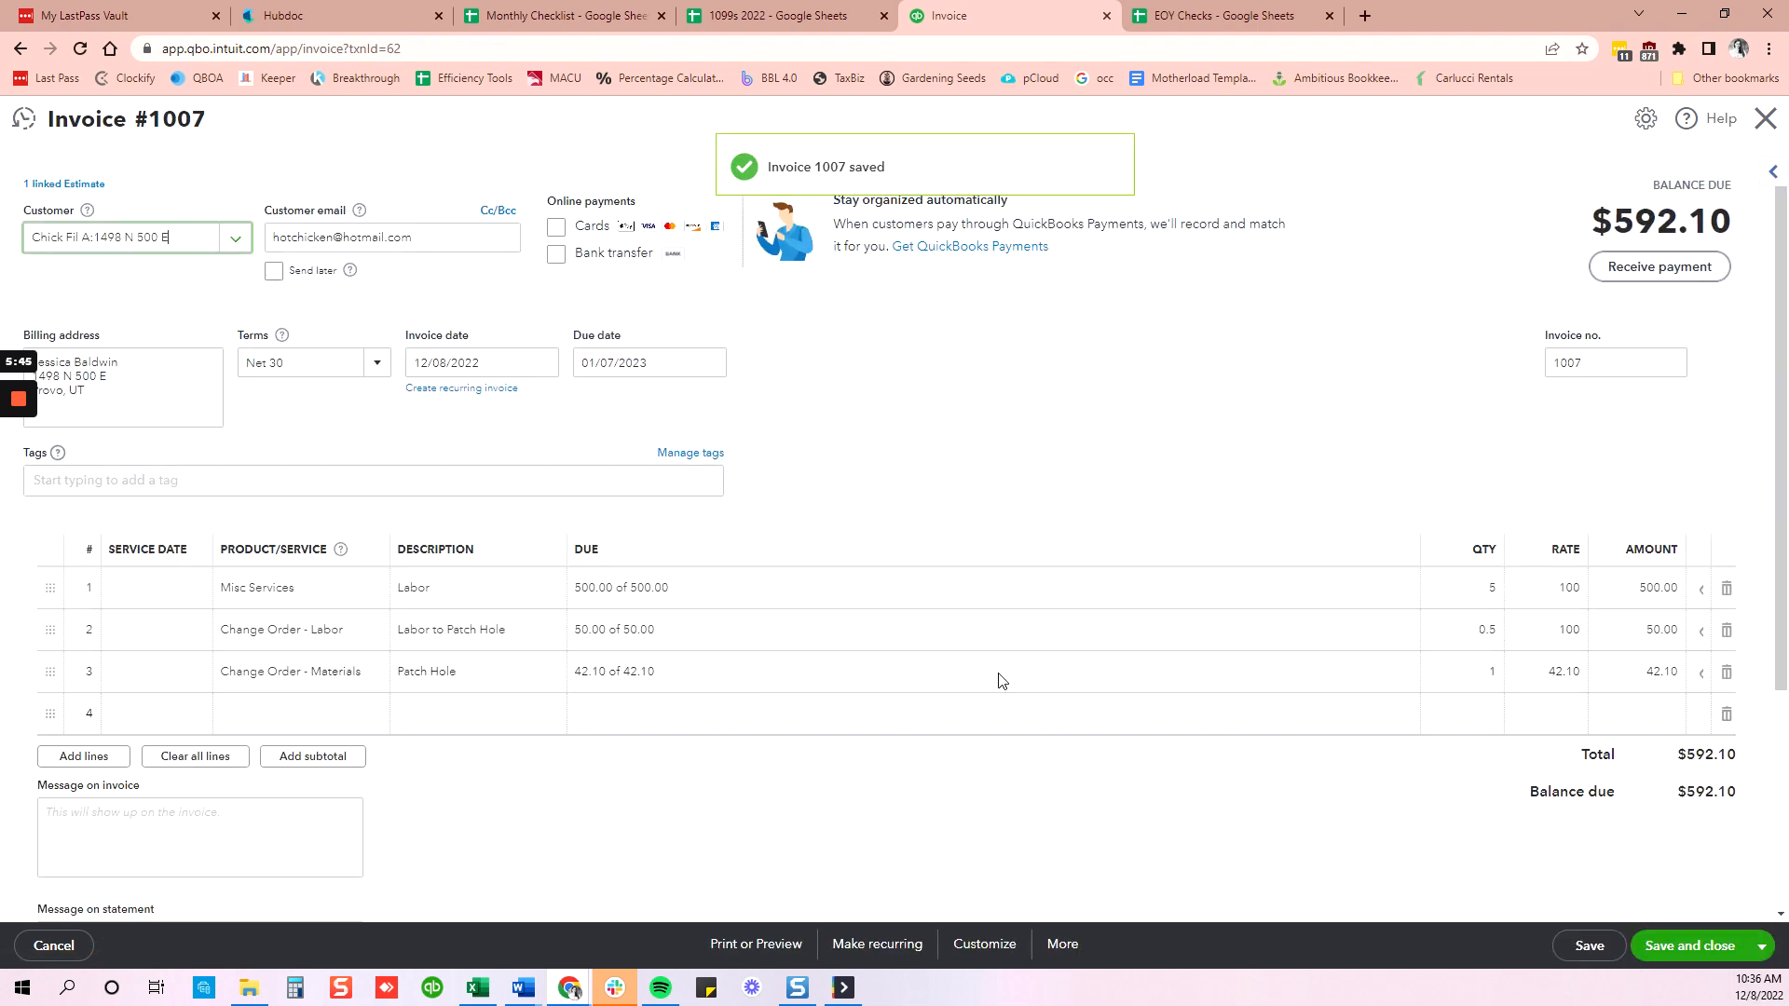
Open the print preview of the saved invoice and close it without printing
left_click(764, 944)
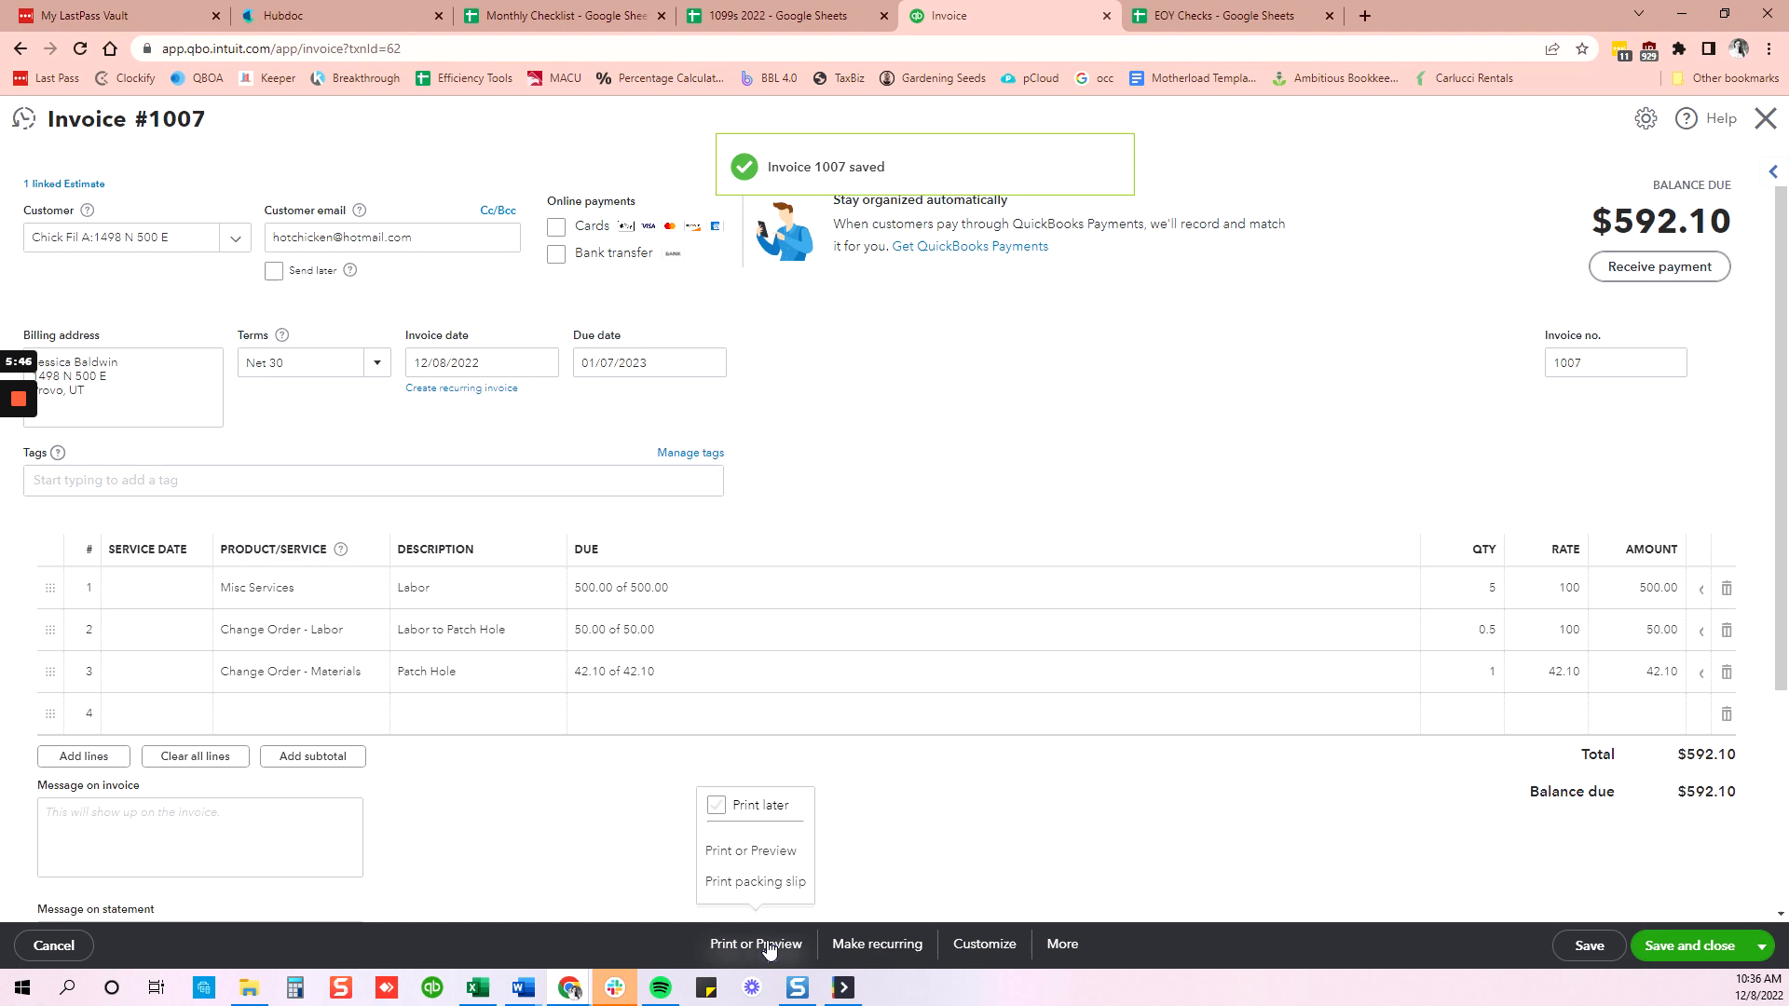
left_click(769, 871)
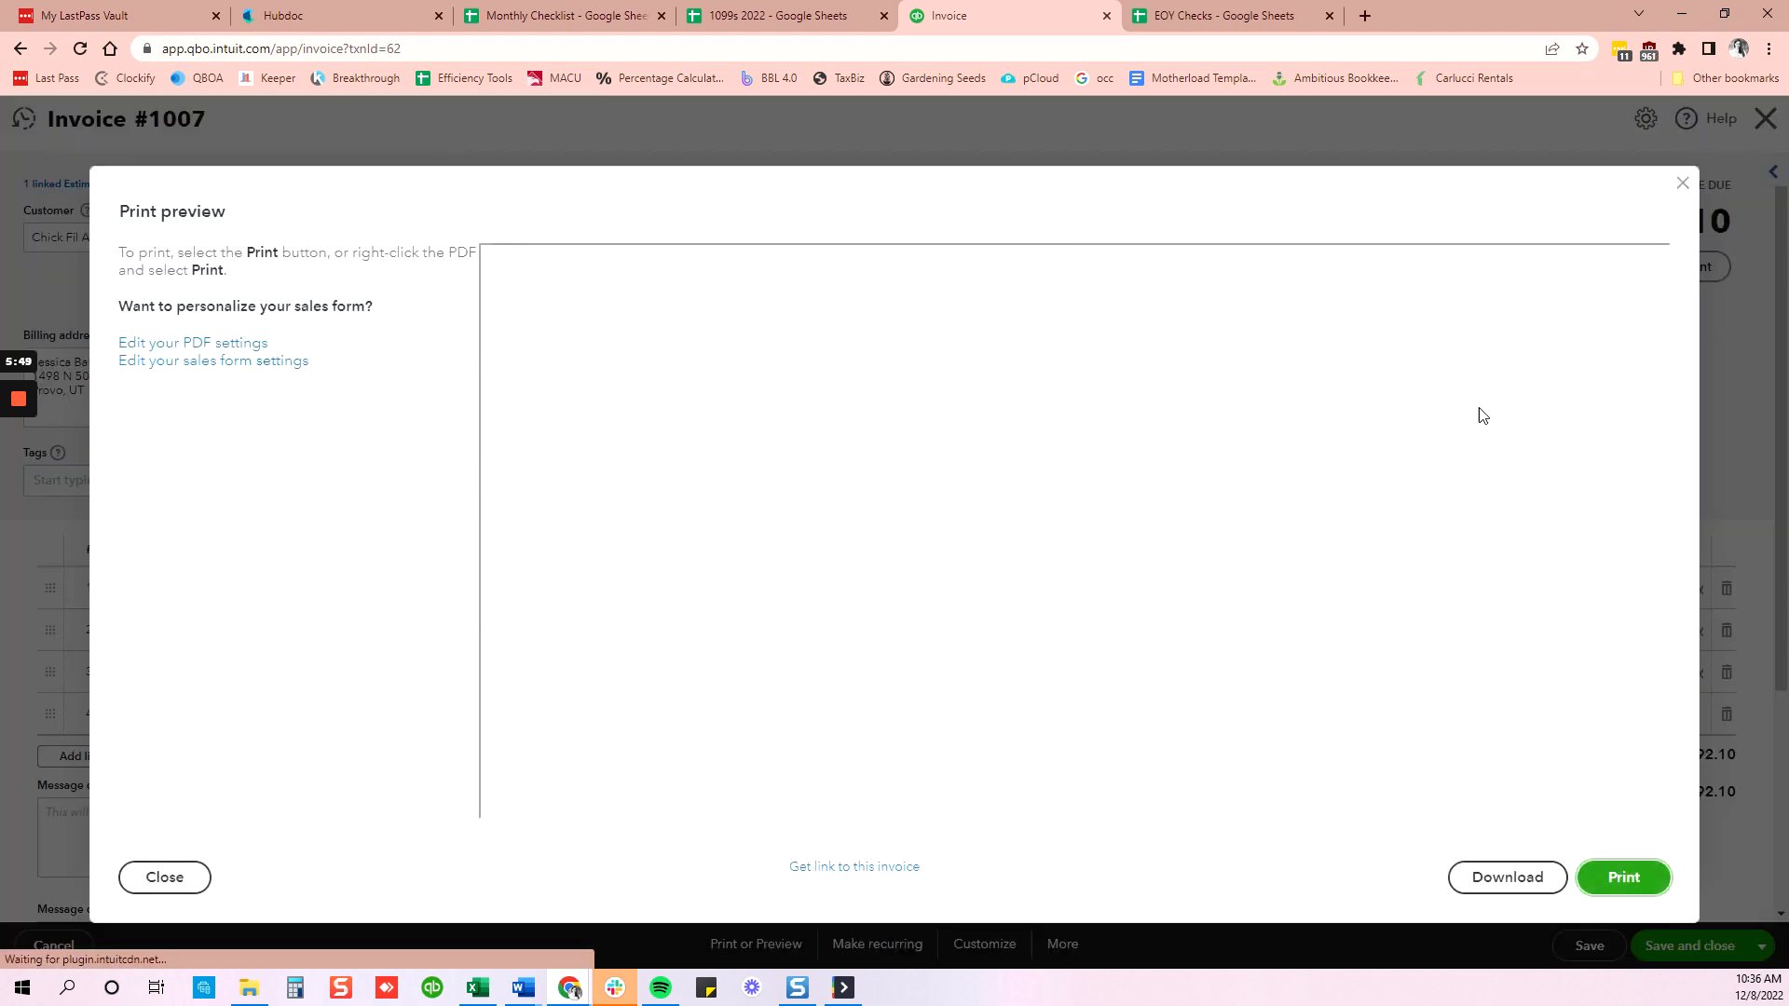
left_click(1680, 187)
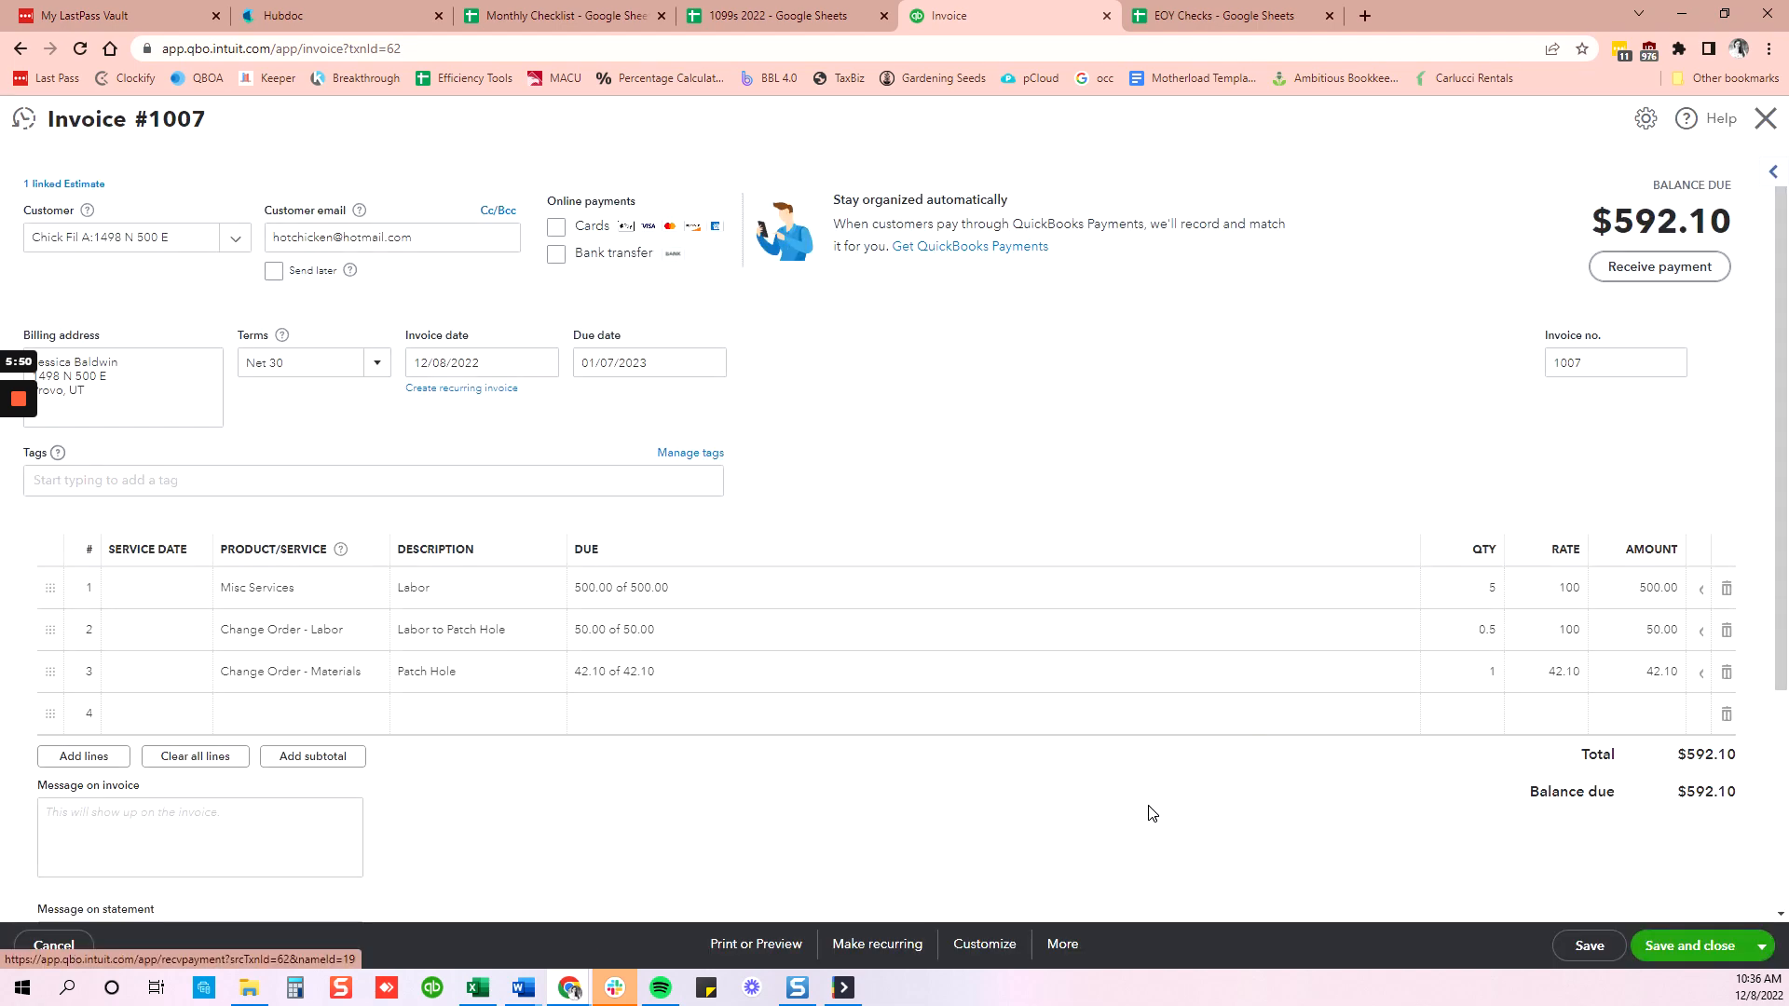
Look at the invoice's recurring option and its available template customization choices without changing the template
left_click(879, 945)
left_click(718, 565)
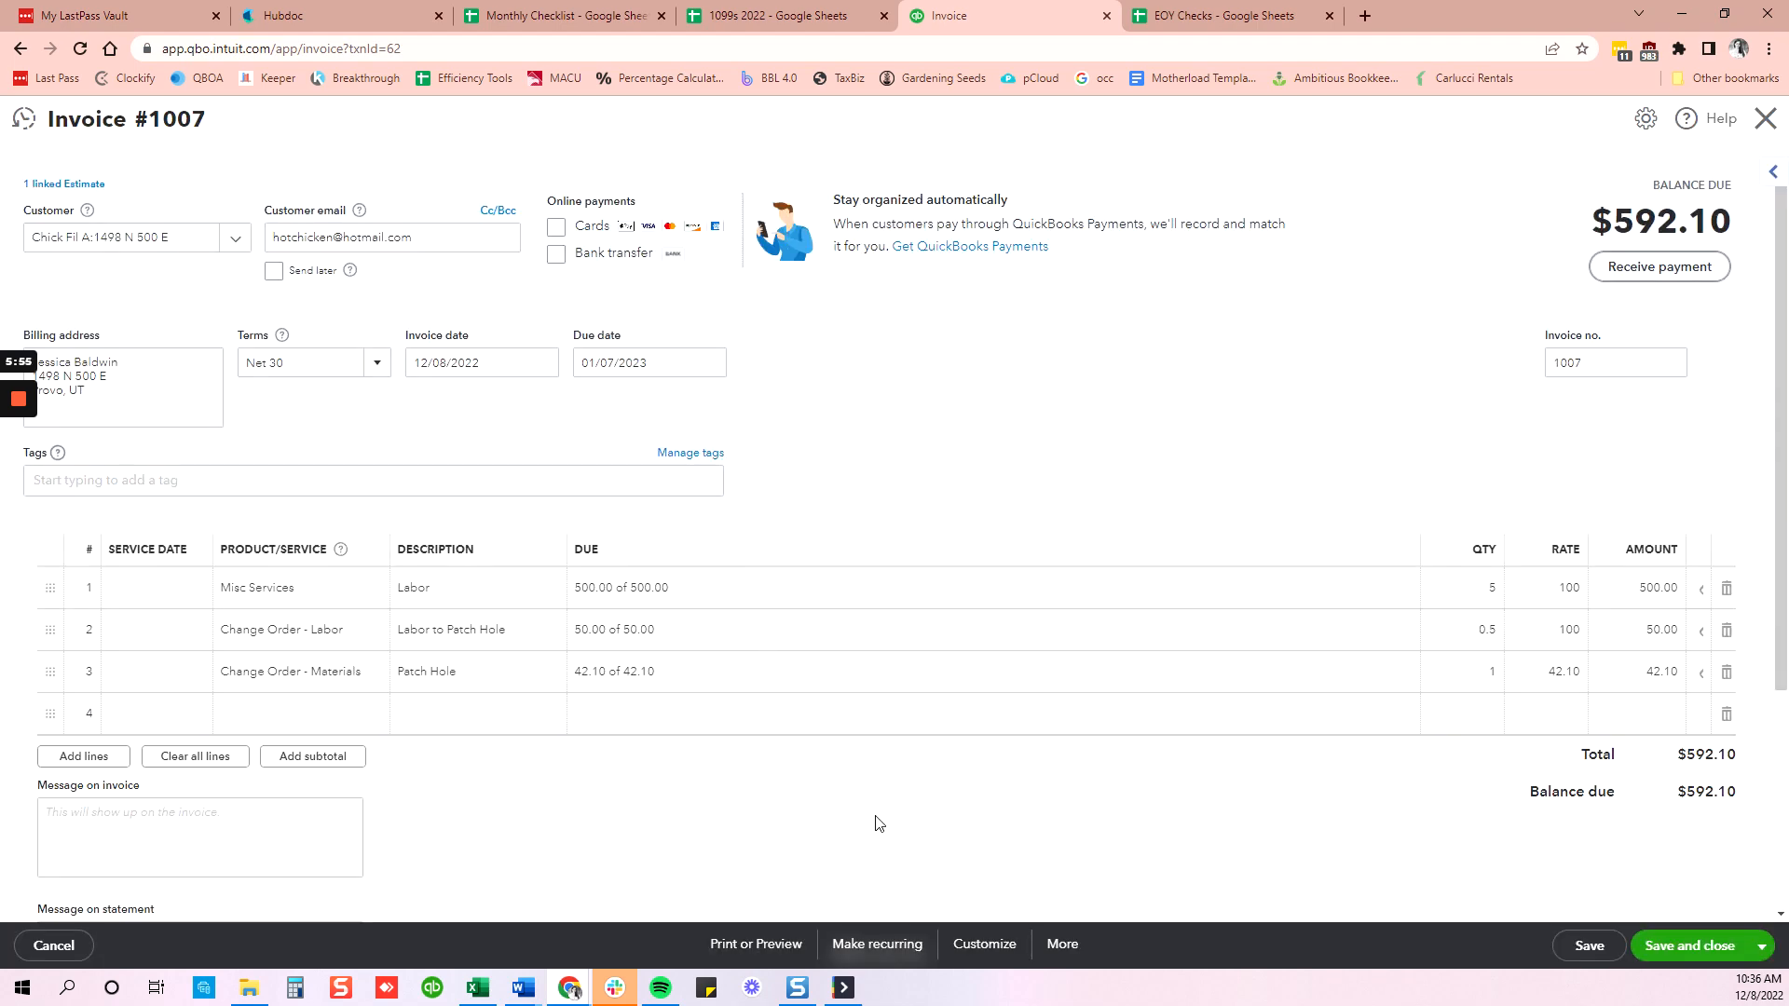
left_click(990, 962)
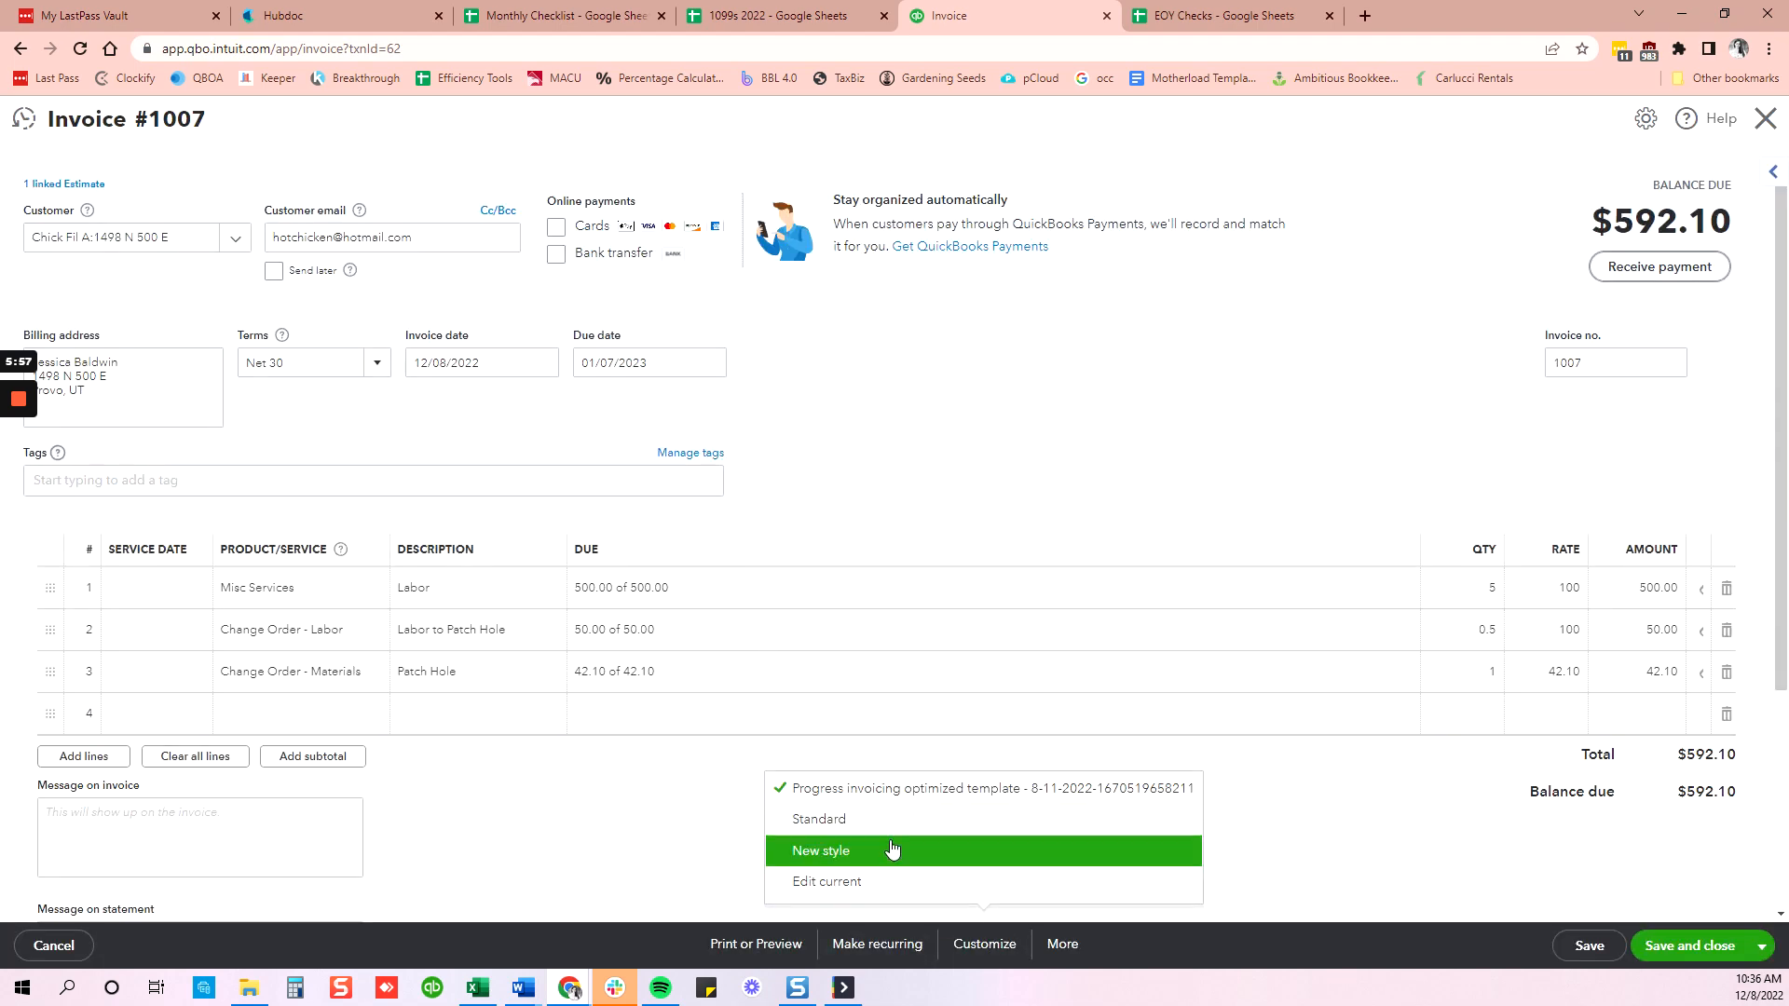
left_click(1380, 826)
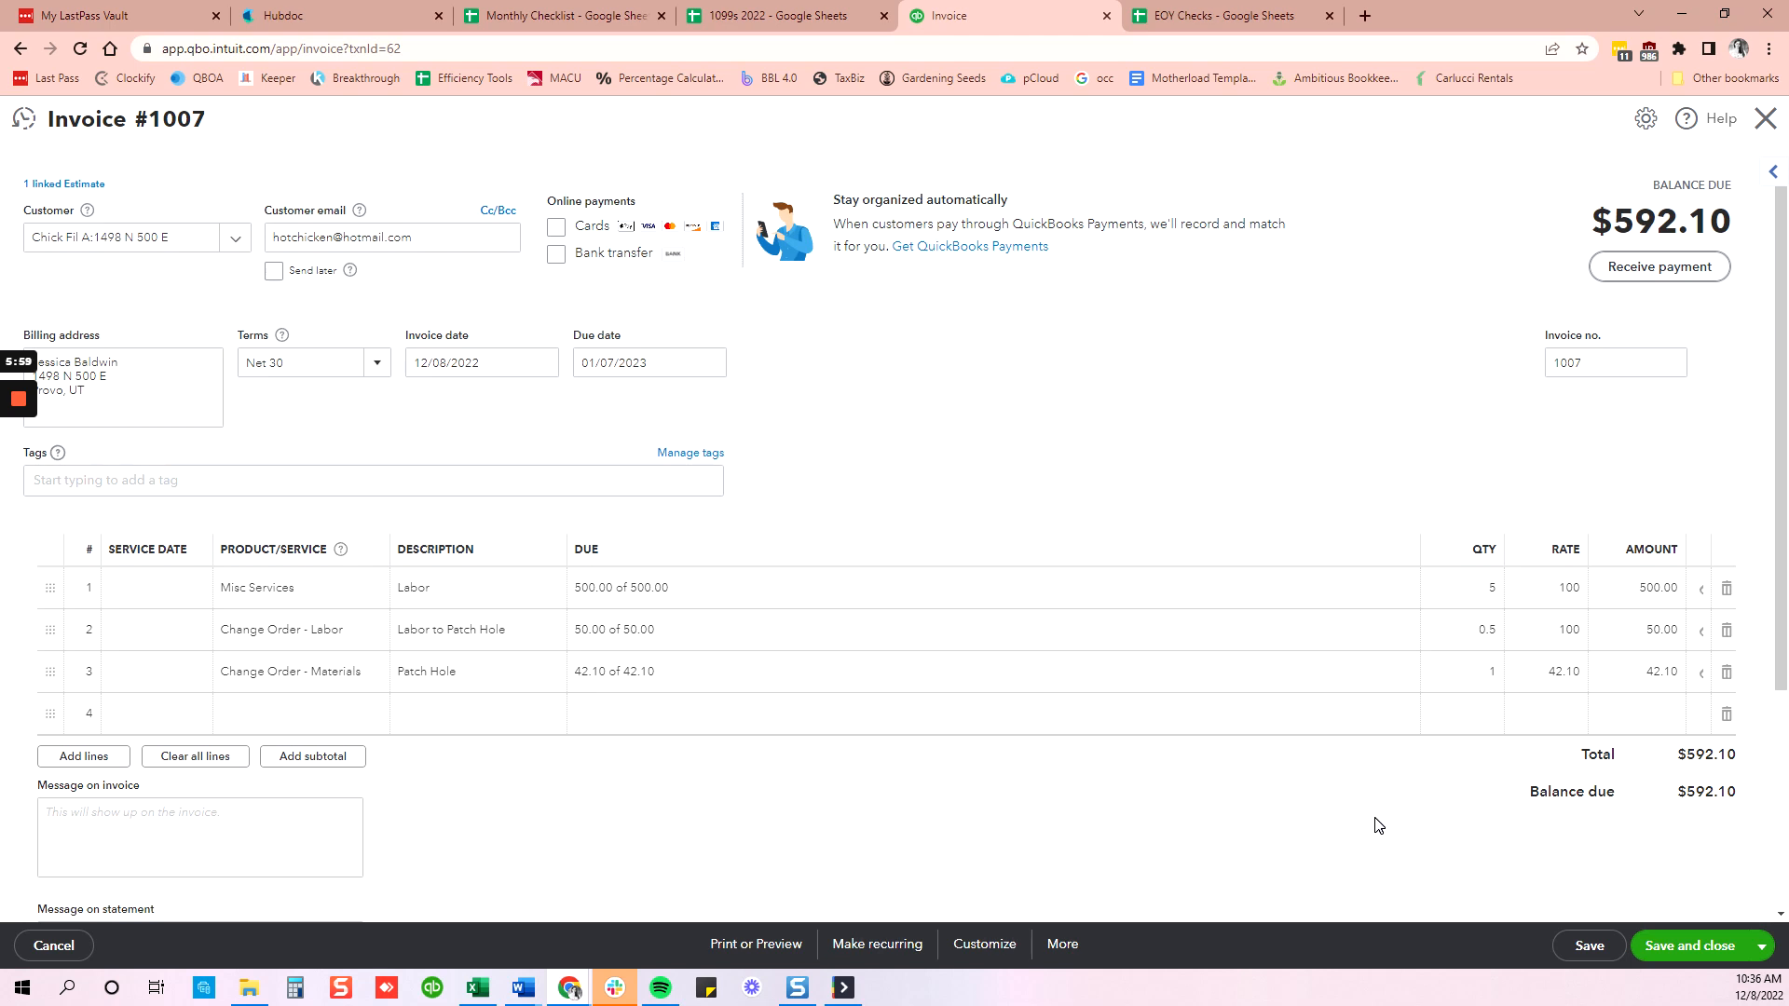
View the audit history of the saved invoice, then return to the company dashboard
left_click(1062, 945)
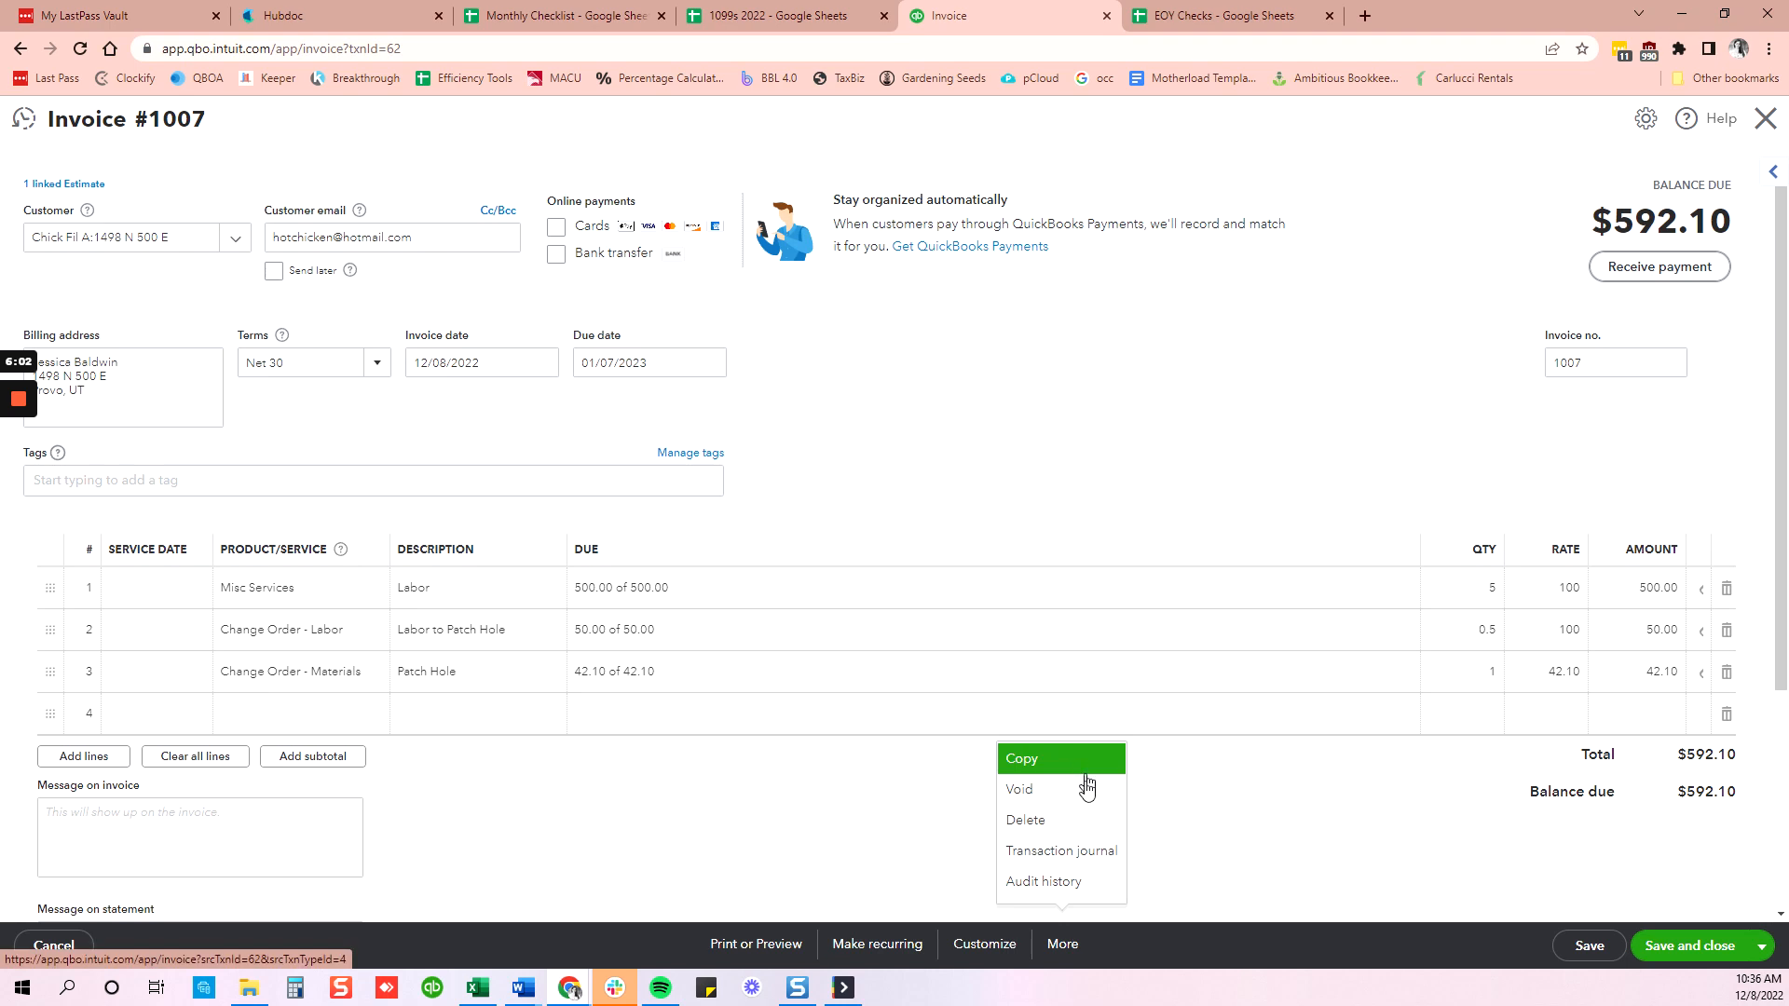
left_click(1092, 883)
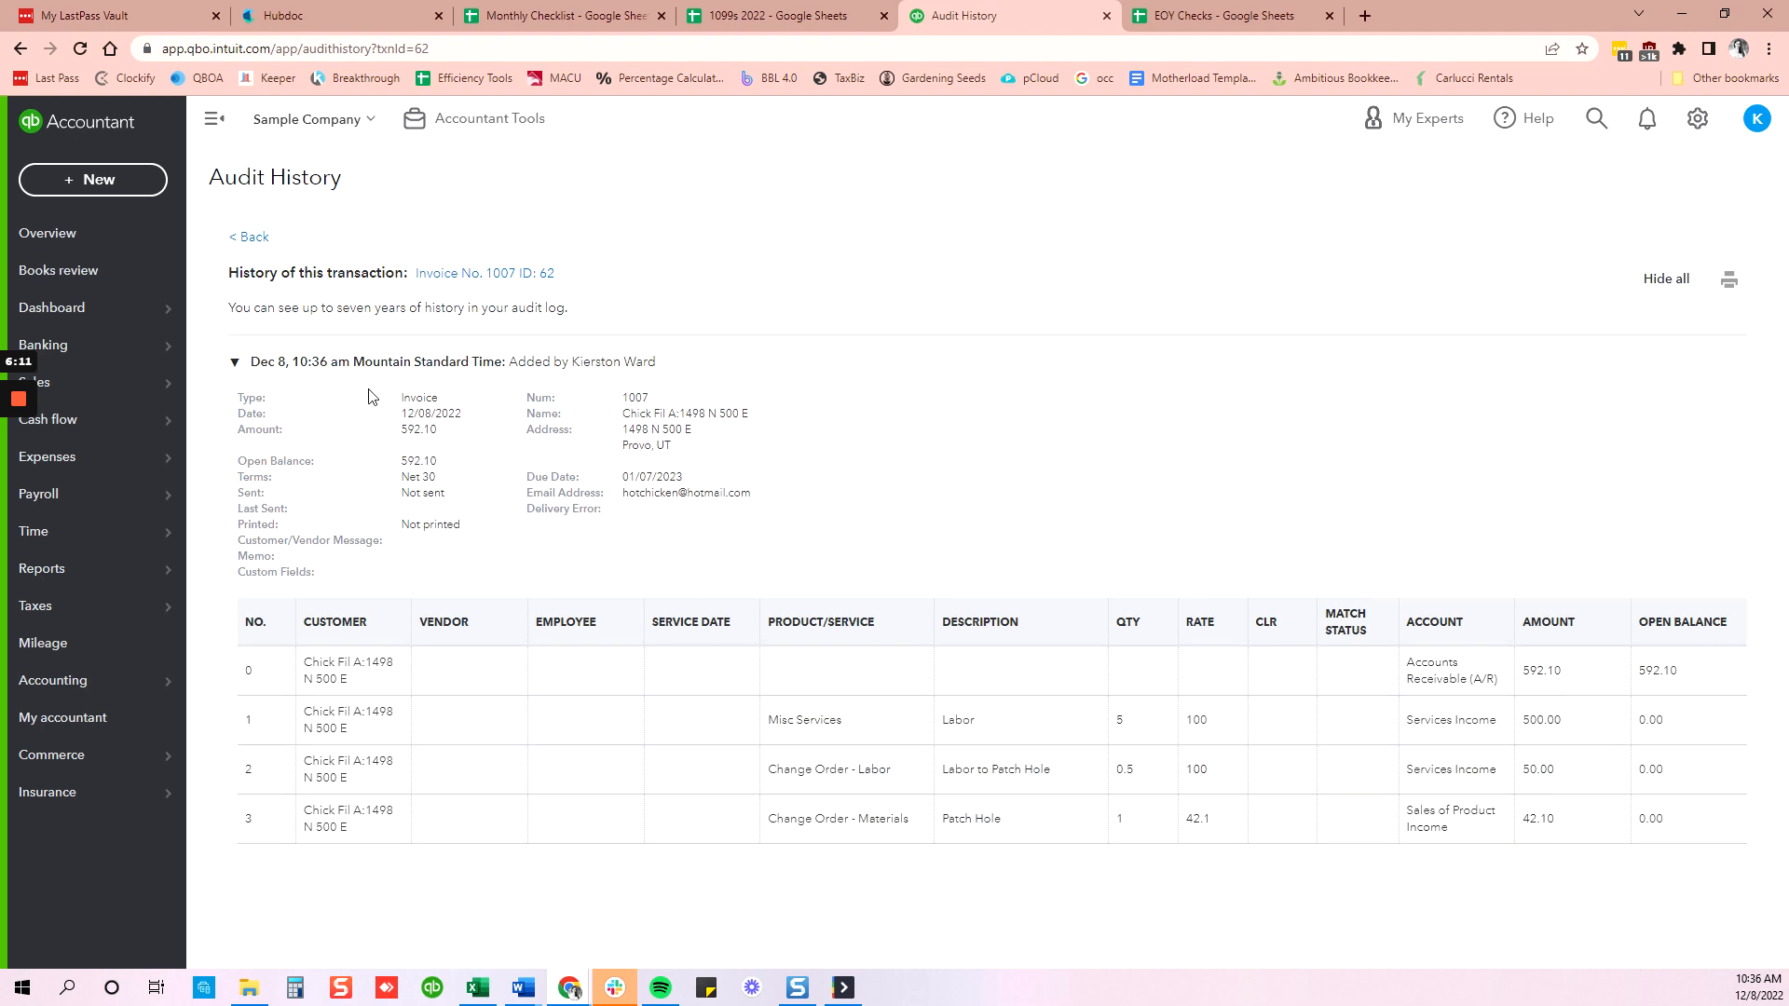
left_click(92, 317)
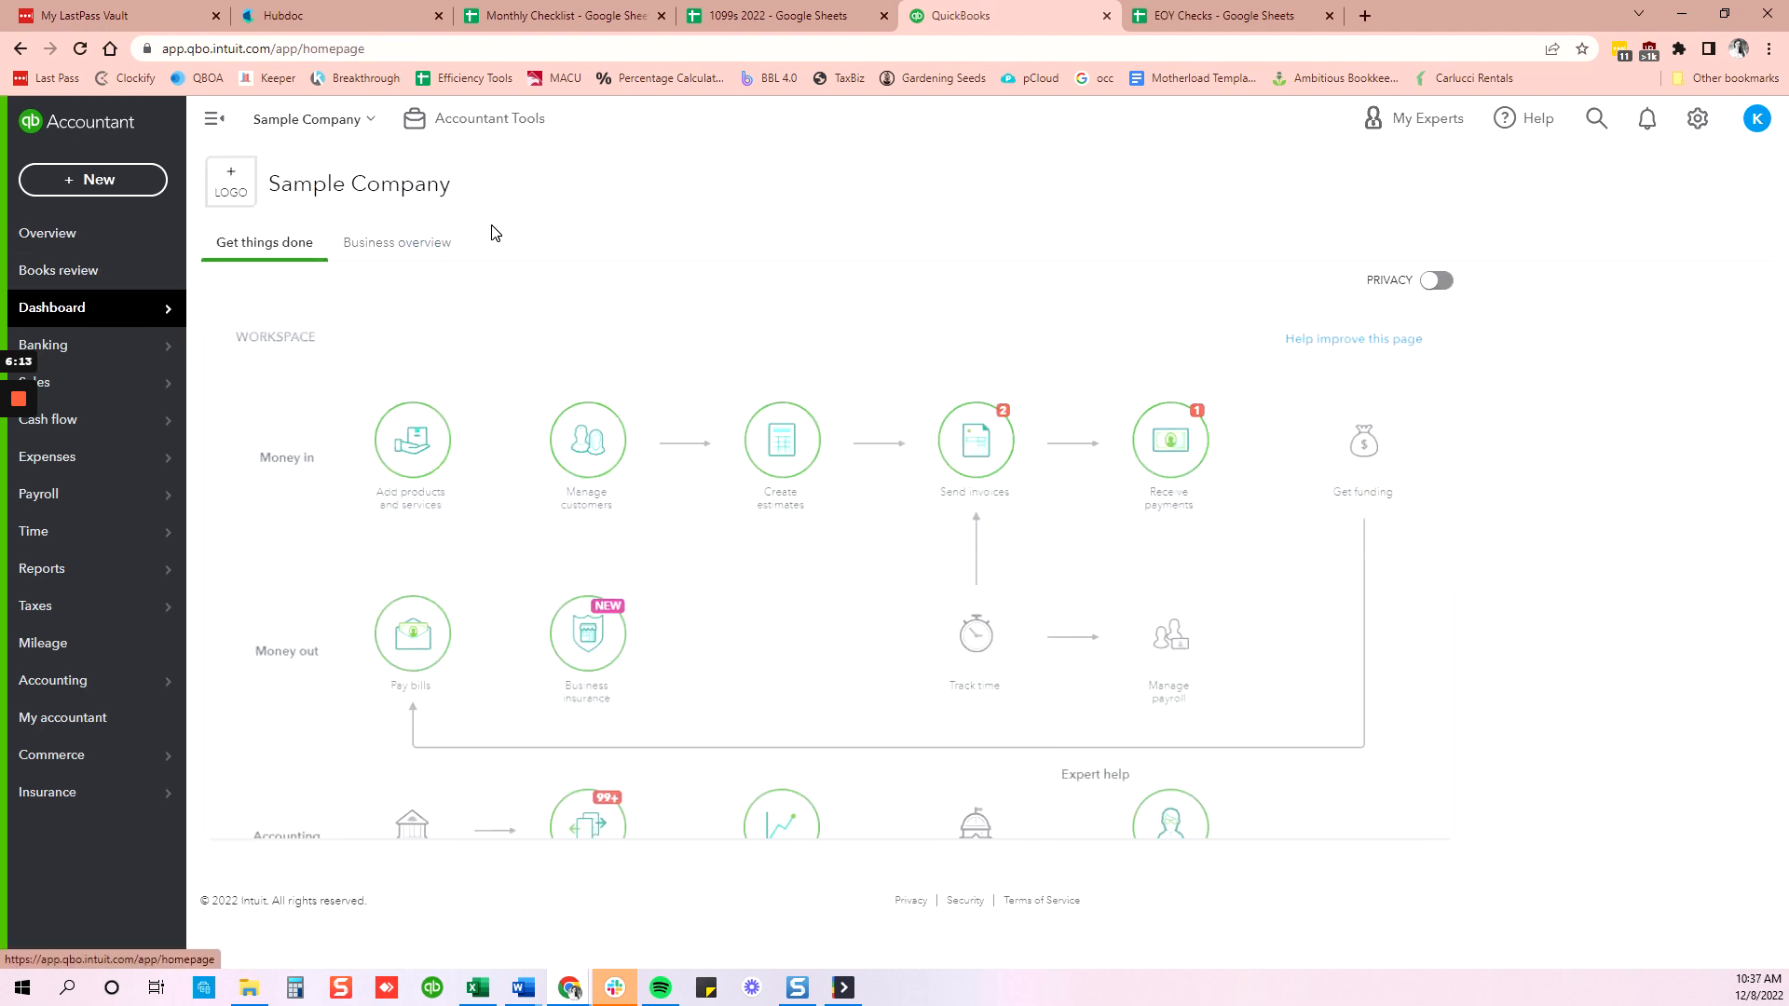